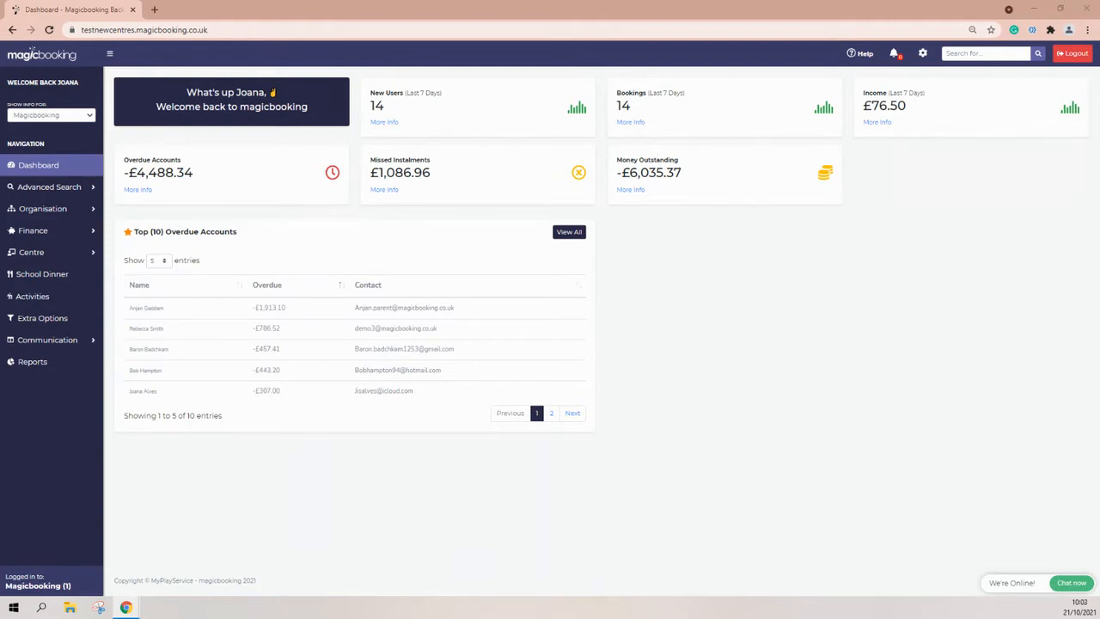
Open the Activities list, note the October Parents' Evening, and start a new activity.
click(46, 297)
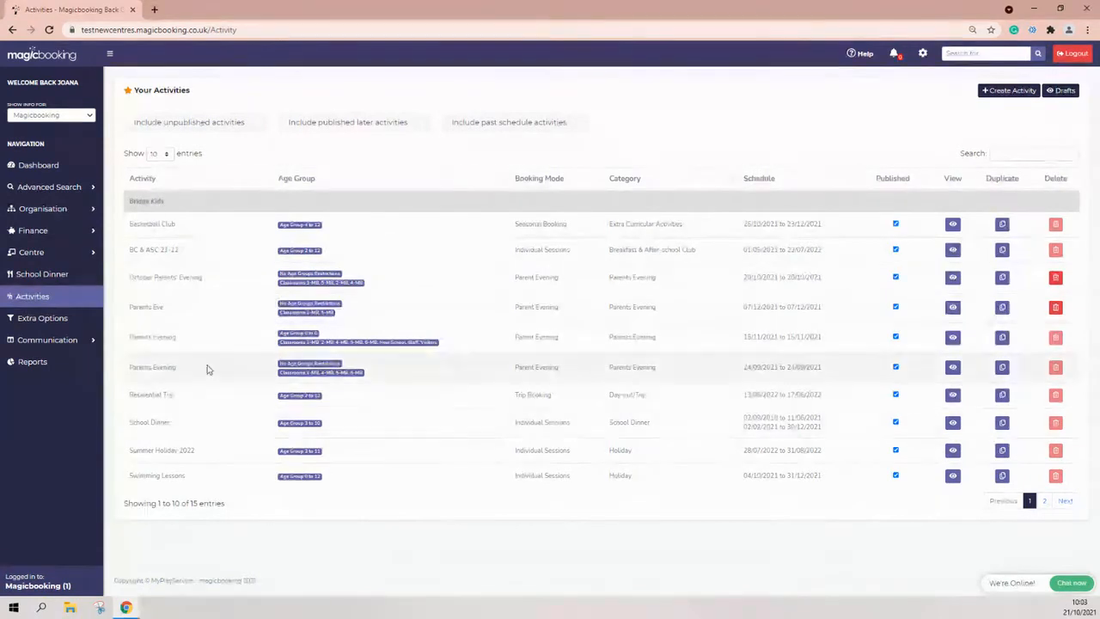
drag(220, 277, 128, 279)
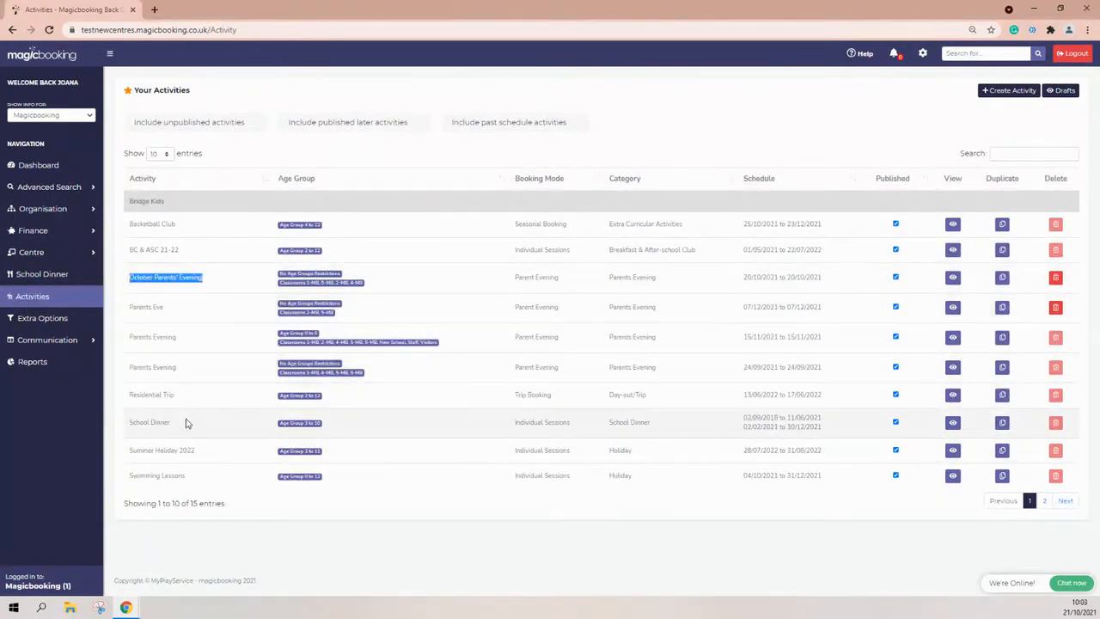
click(221, 80)
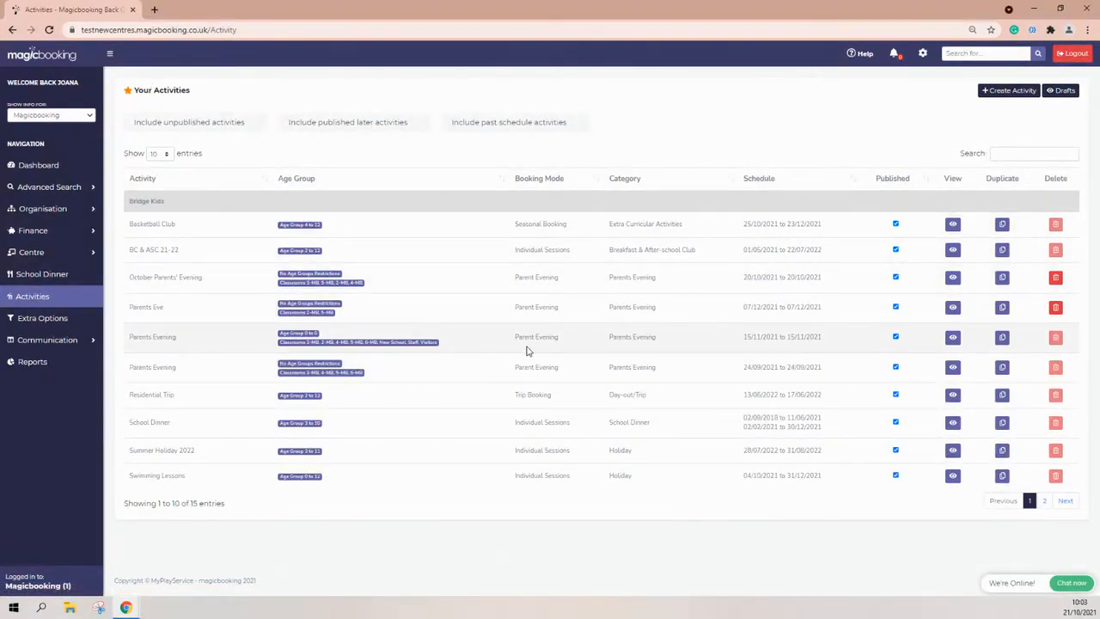
click(1001, 96)
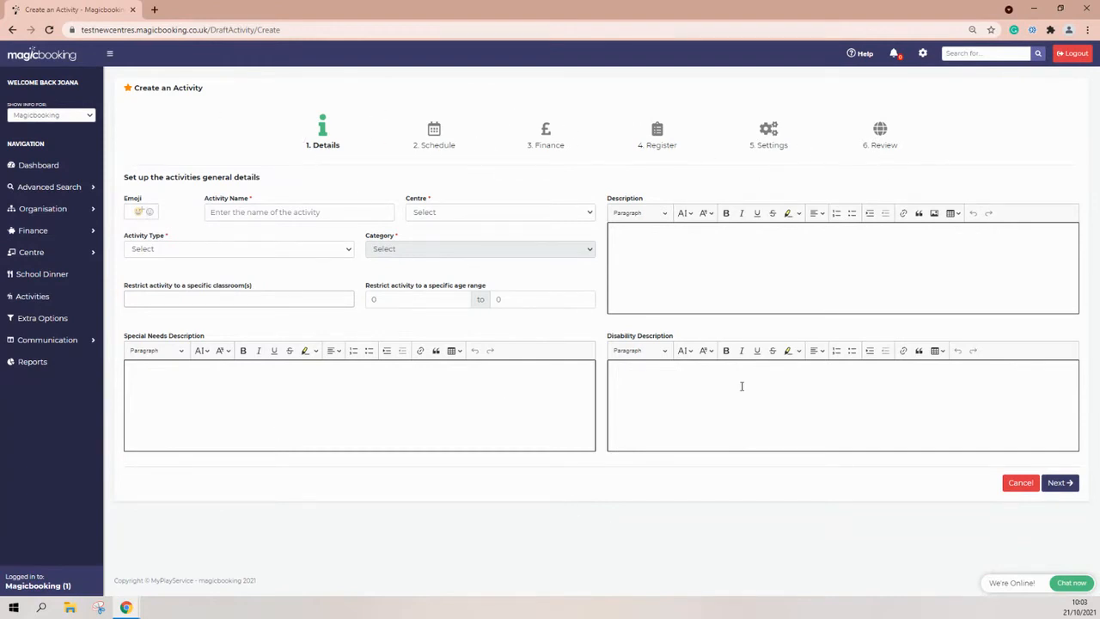
Search the emoji picker for 'book' and set a book emoji on the activity.
click(1061, 484)
click(150, 213)
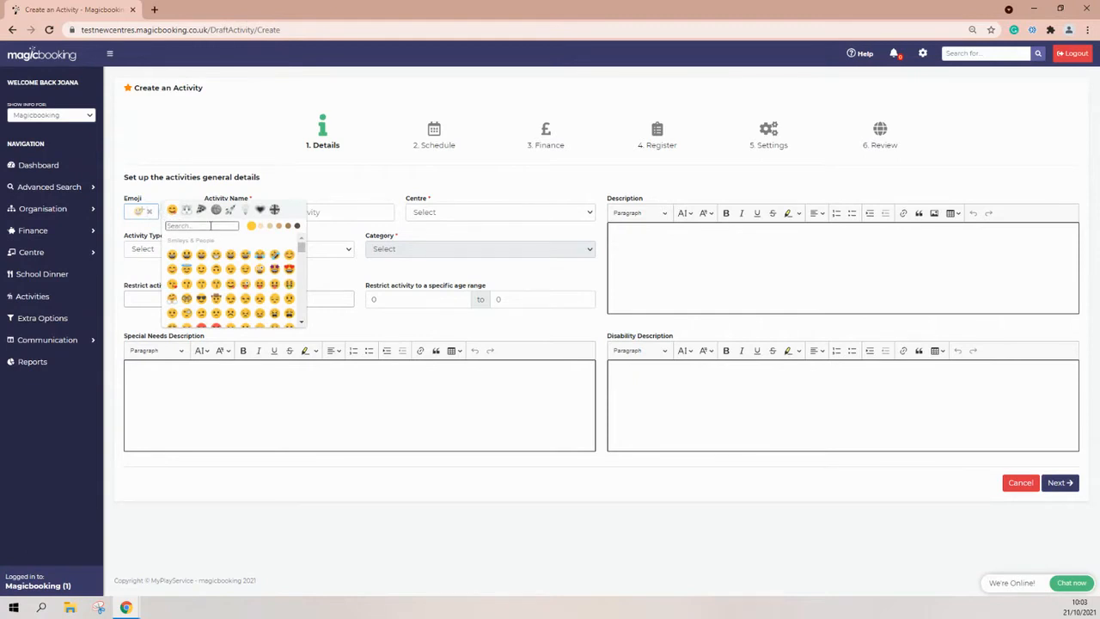
click(210, 225)
text(book)
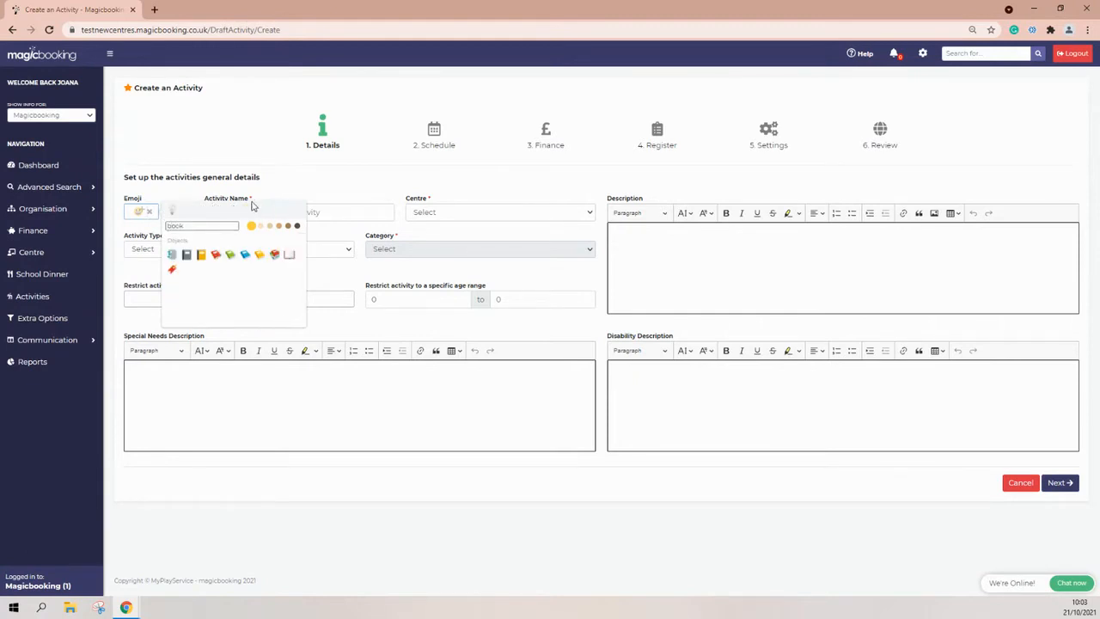
click(203, 258)
click(221, 213)
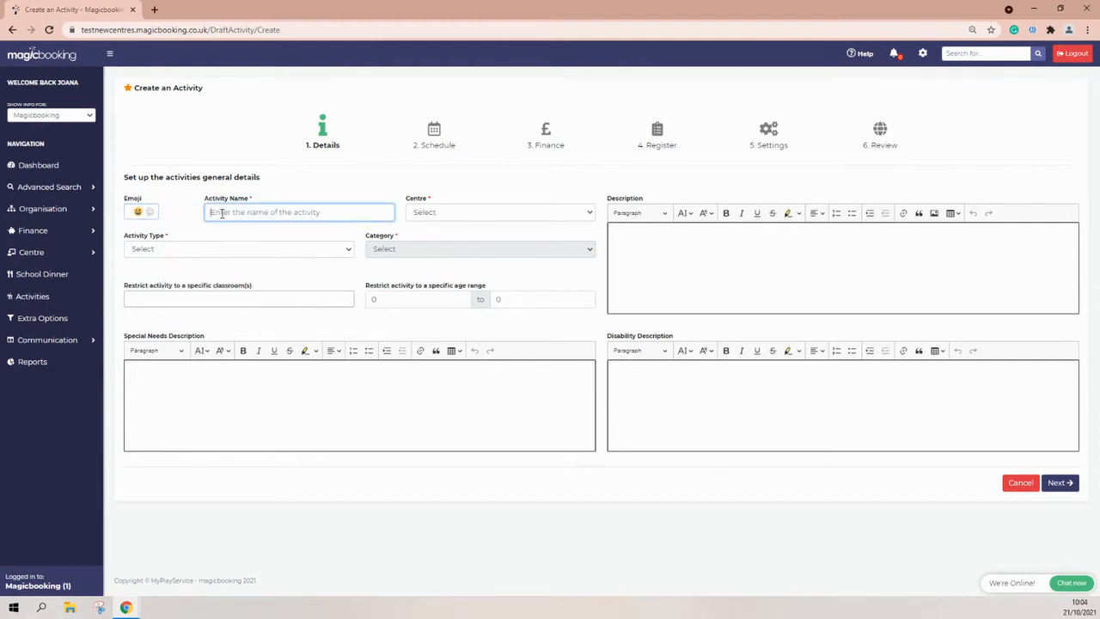
Name the activity 'Parents Evening' and set its centre to Bishop's Garden.
text(Parents Evening)
click(492, 213)
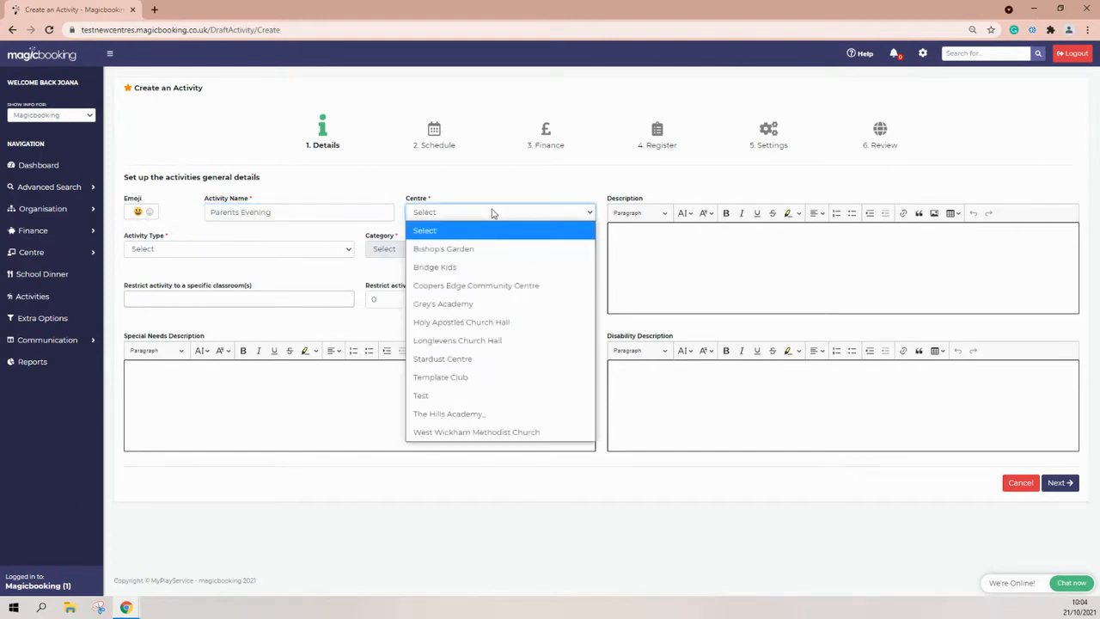
click(455, 250)
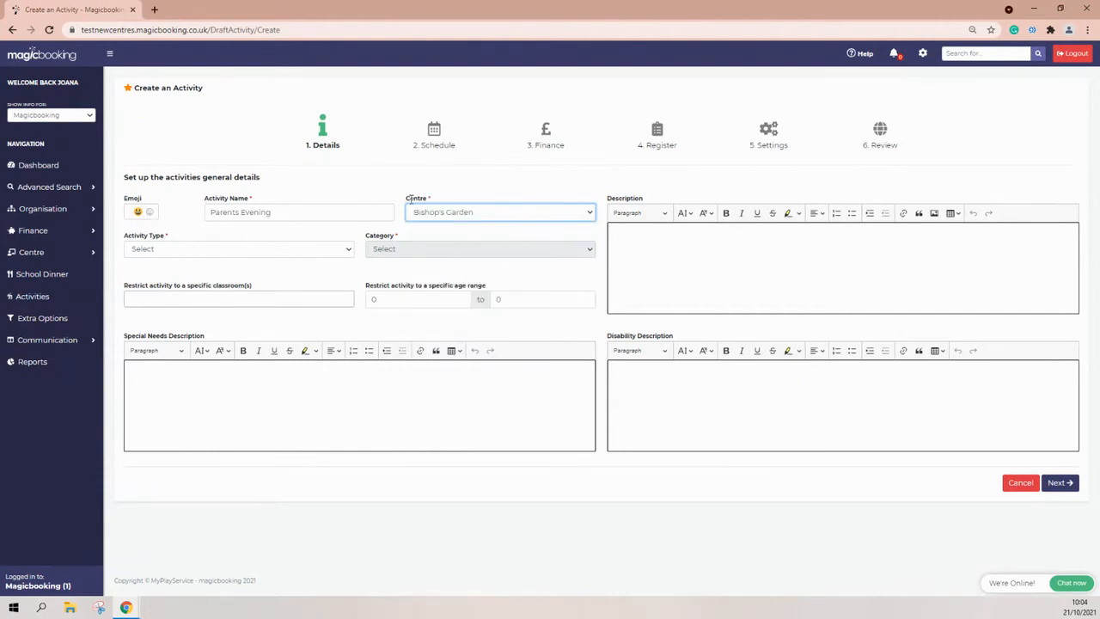
Set the activity type to Parents Evening, which auto-fills the Parents Evening category.
click(210, 252)
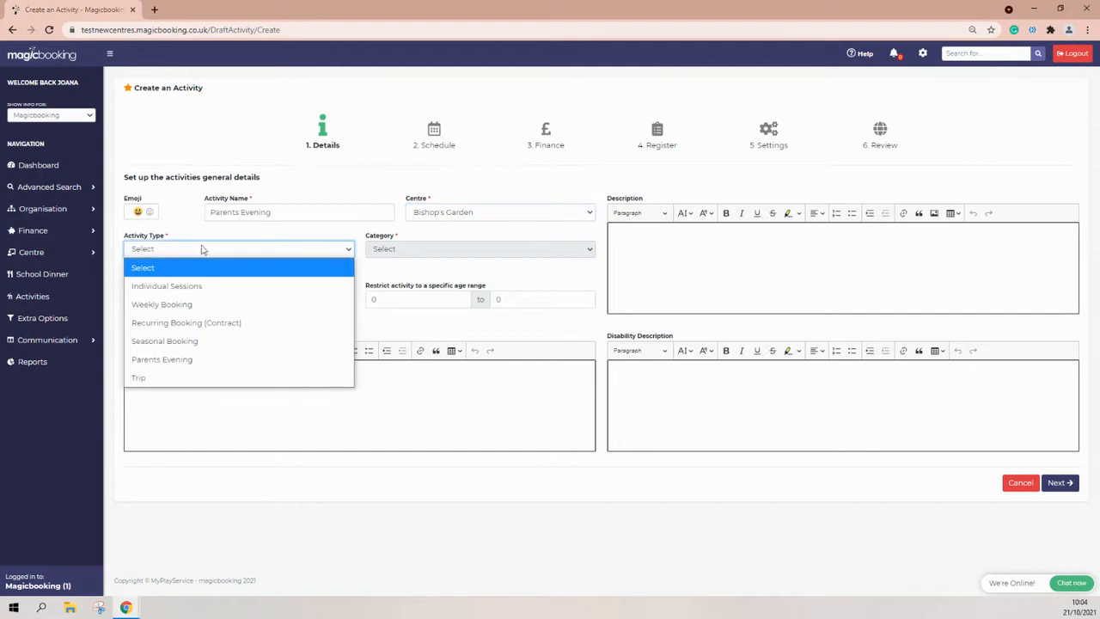
click(150, 289)
click(409, 249)
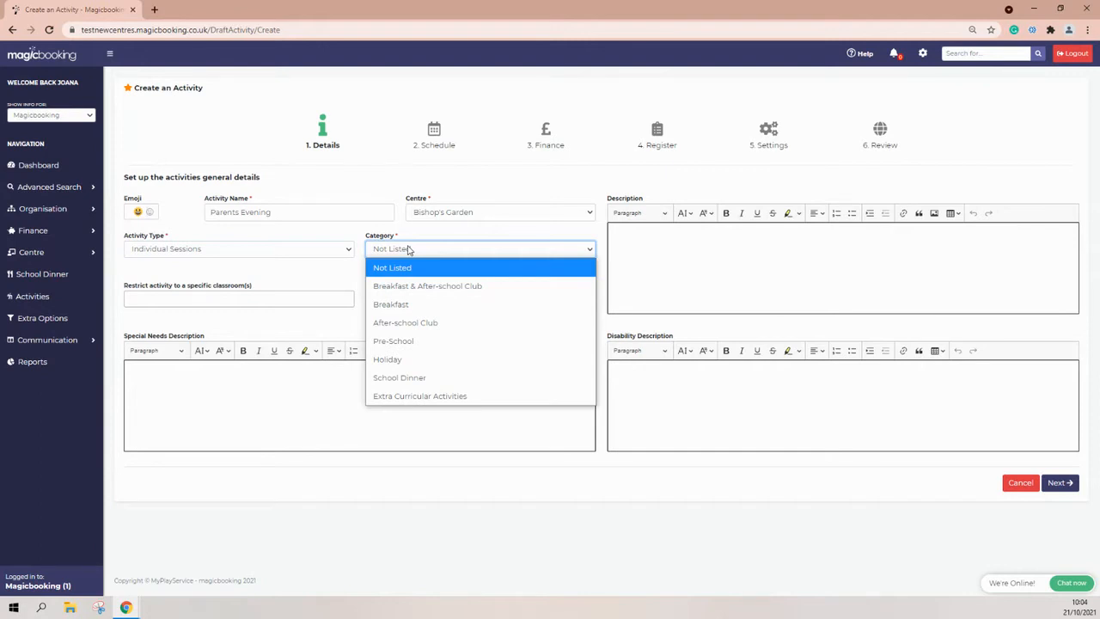
click(327, 248)
click(348, 265)
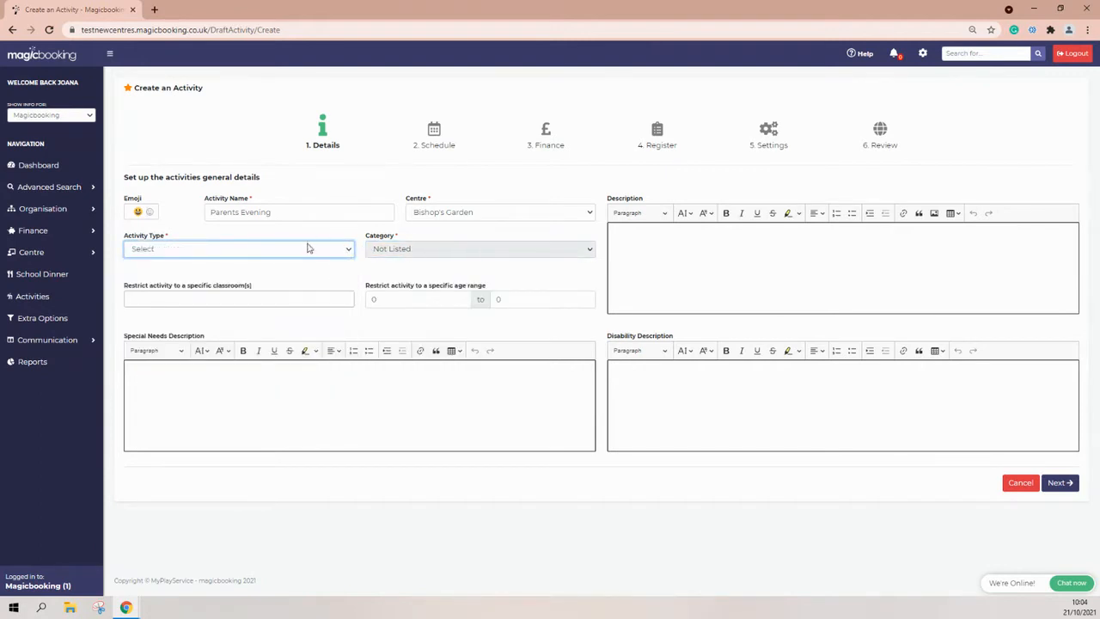
click(308, 249)
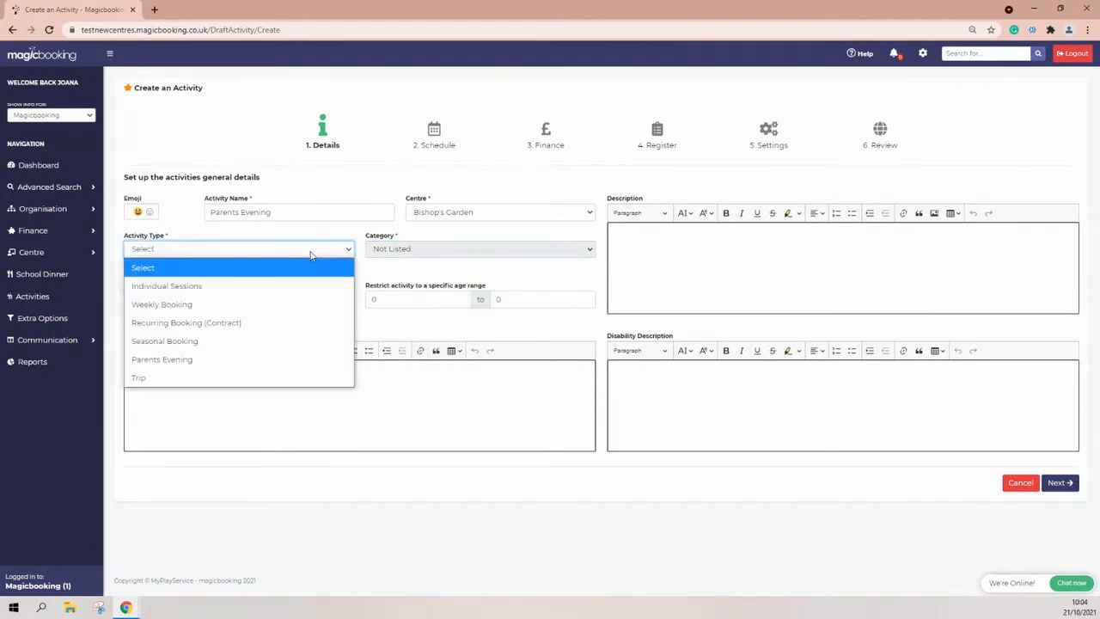
click(145, 362)
drag(396, 237, 365, 239)
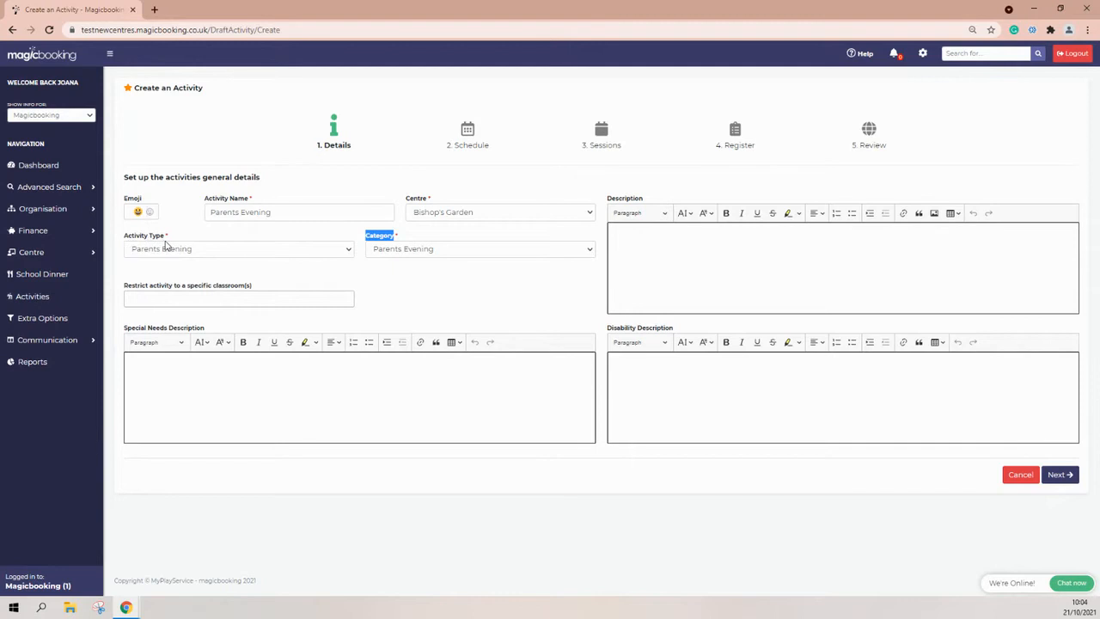
click(123, 291)
Select Frog, Mosquito and Lizard in the classroom restriction field.
drag(123, 291, 232, 293)
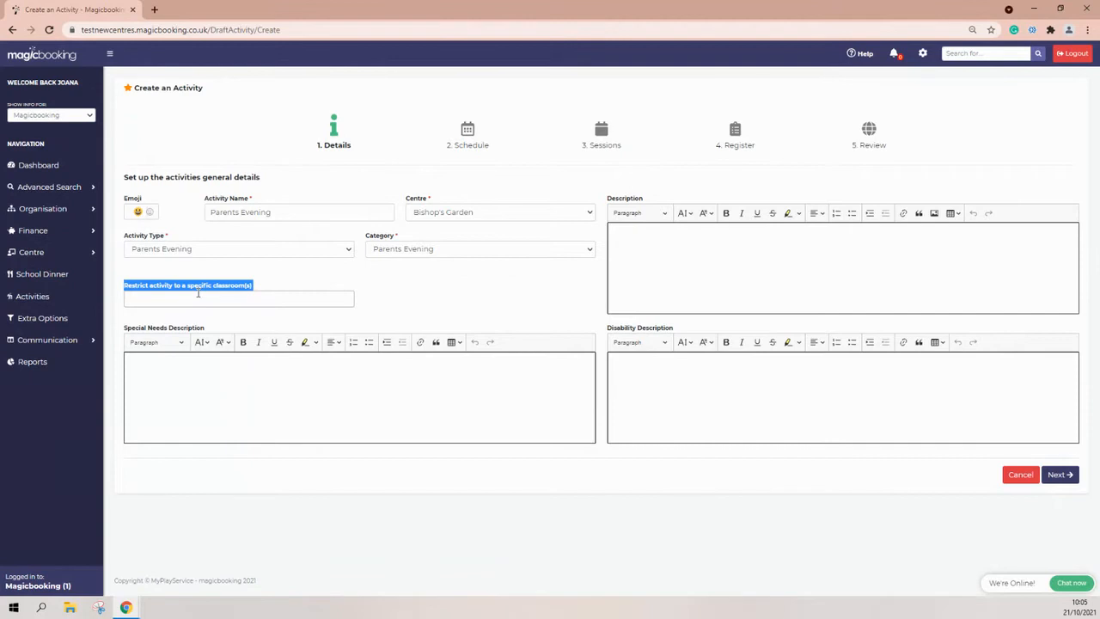
click(198, 297)
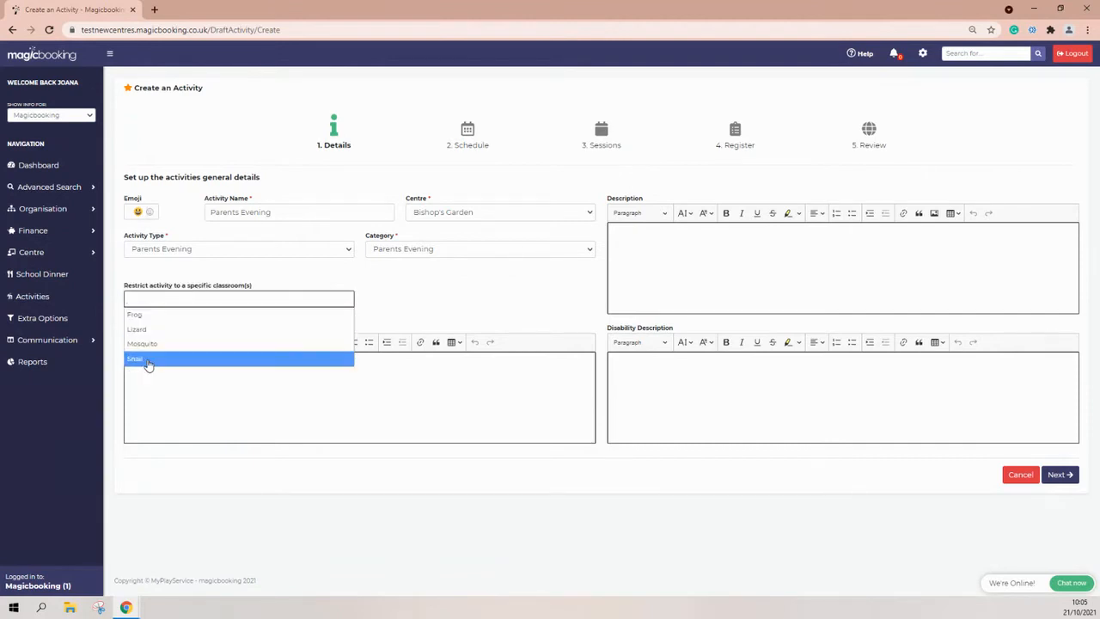
click(148, 315)
click(171, 299)
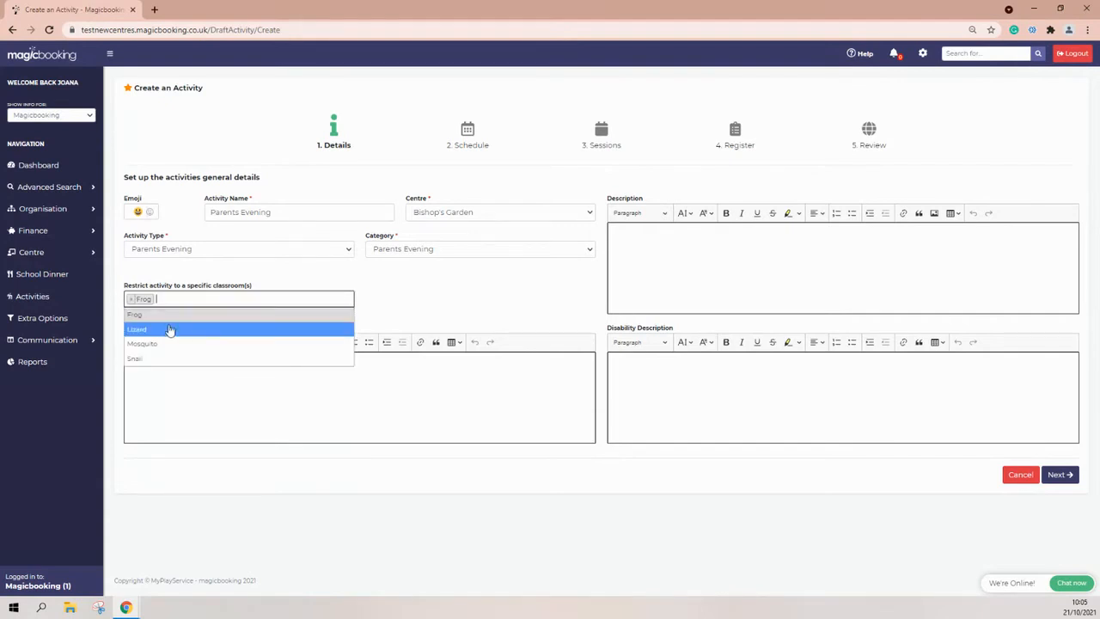
click(157, 343)
click(209, 298)
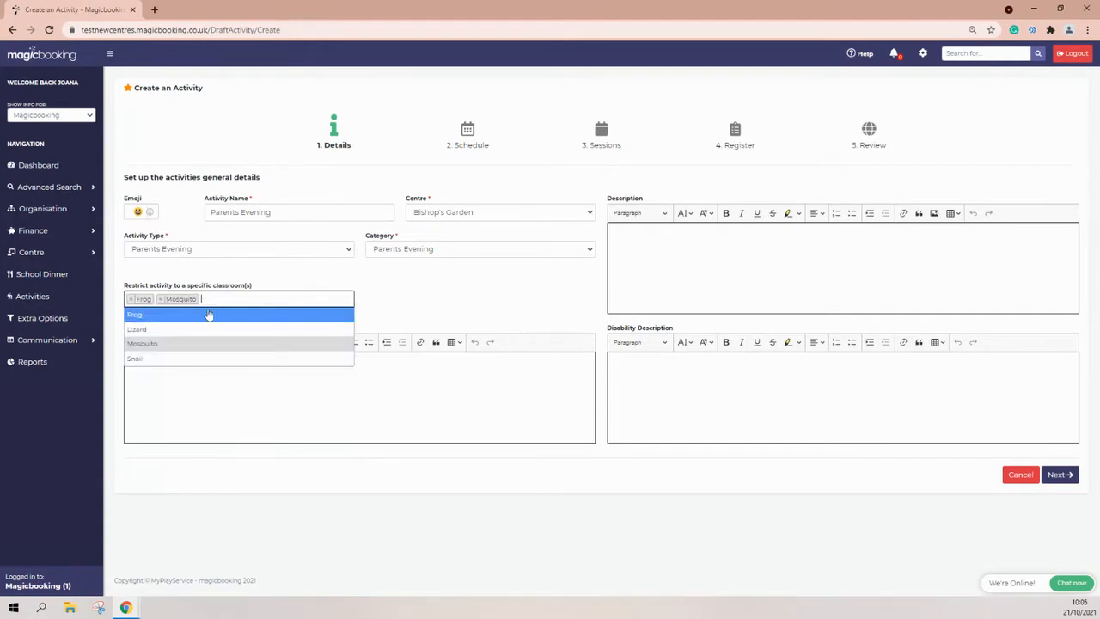
click(148, 329)
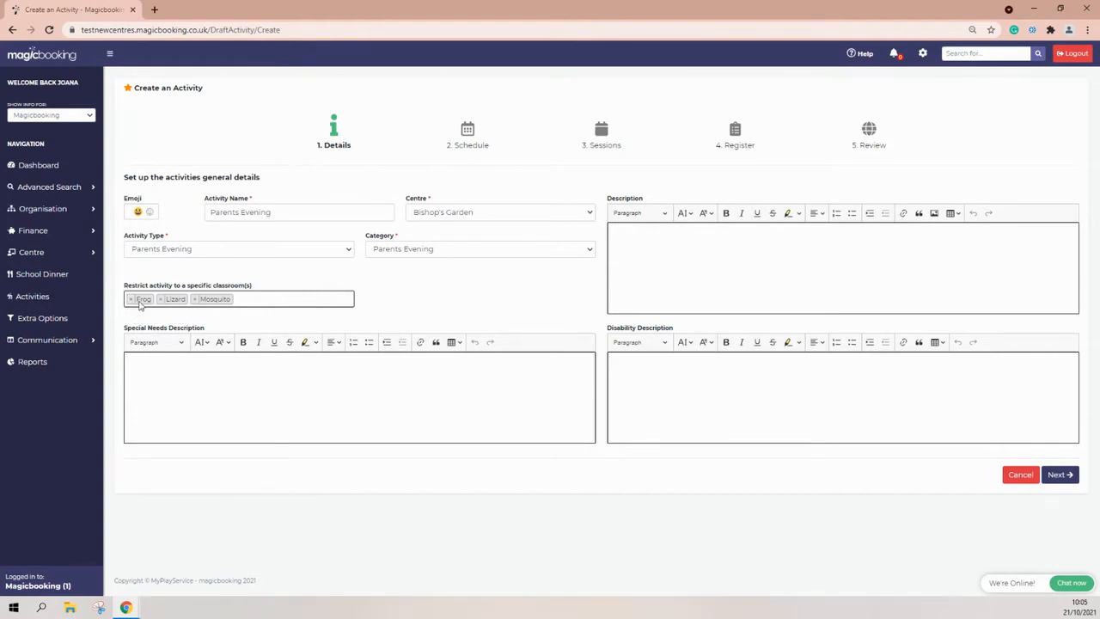
drag(128, 286, 183, 286)
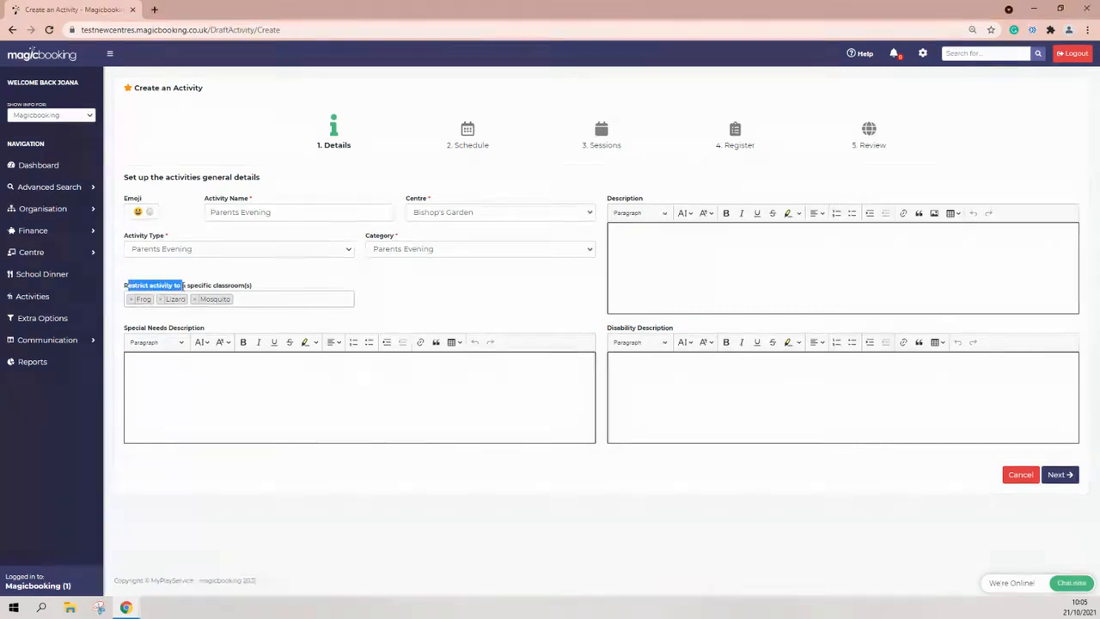
click(183, 286)
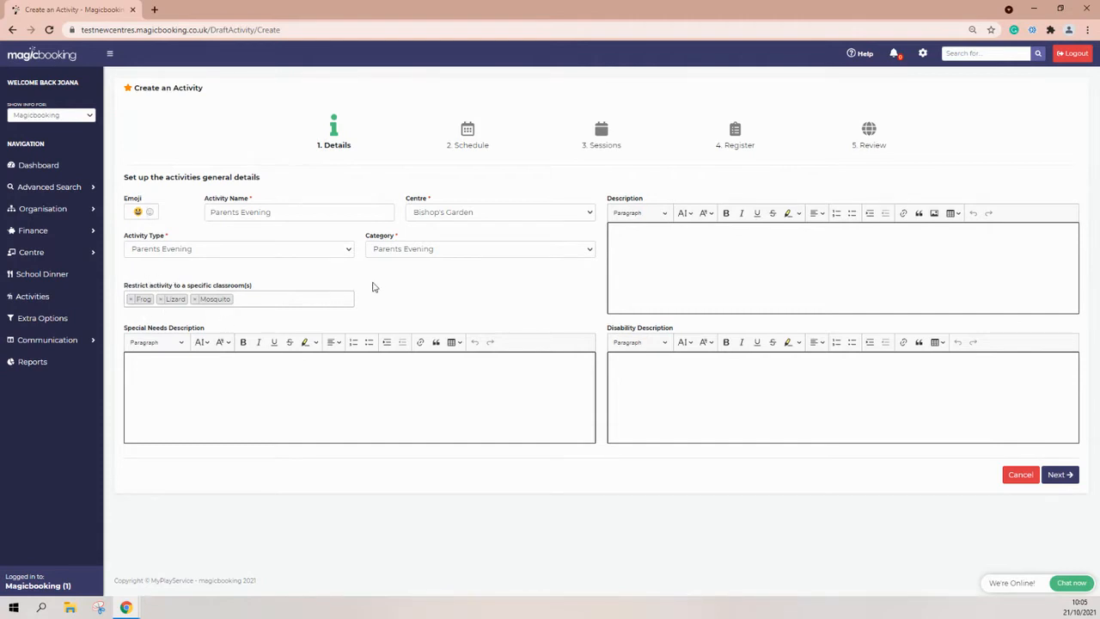
click(647, 238)
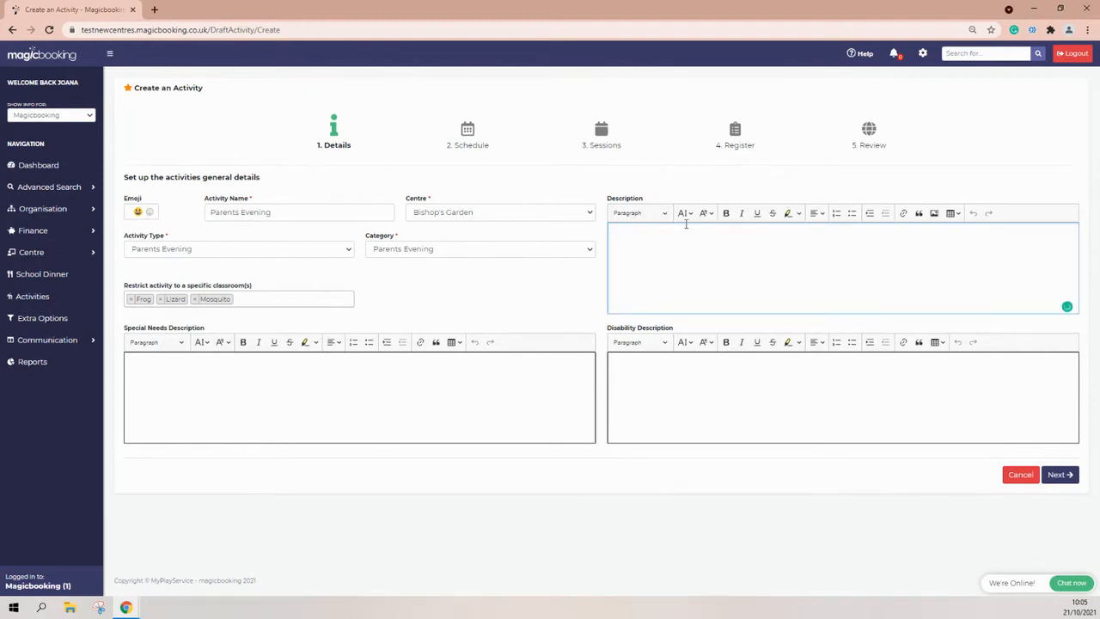
text(Parents Evening)
click(1066, 477)
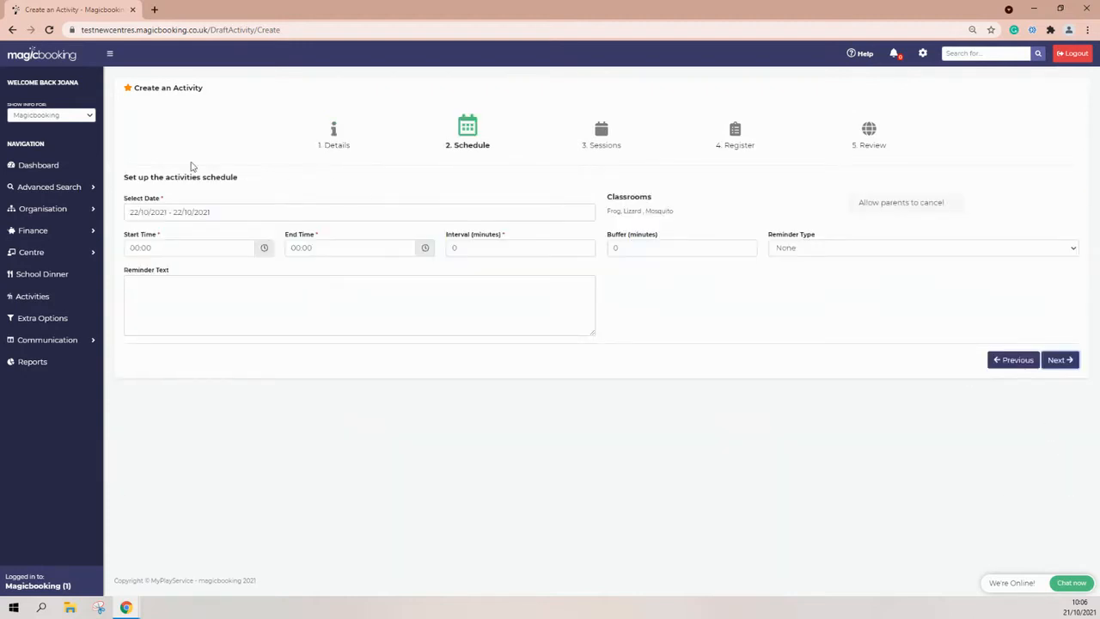
Set the schedule date range to the single day 12/11/2021.
click(143, 211)
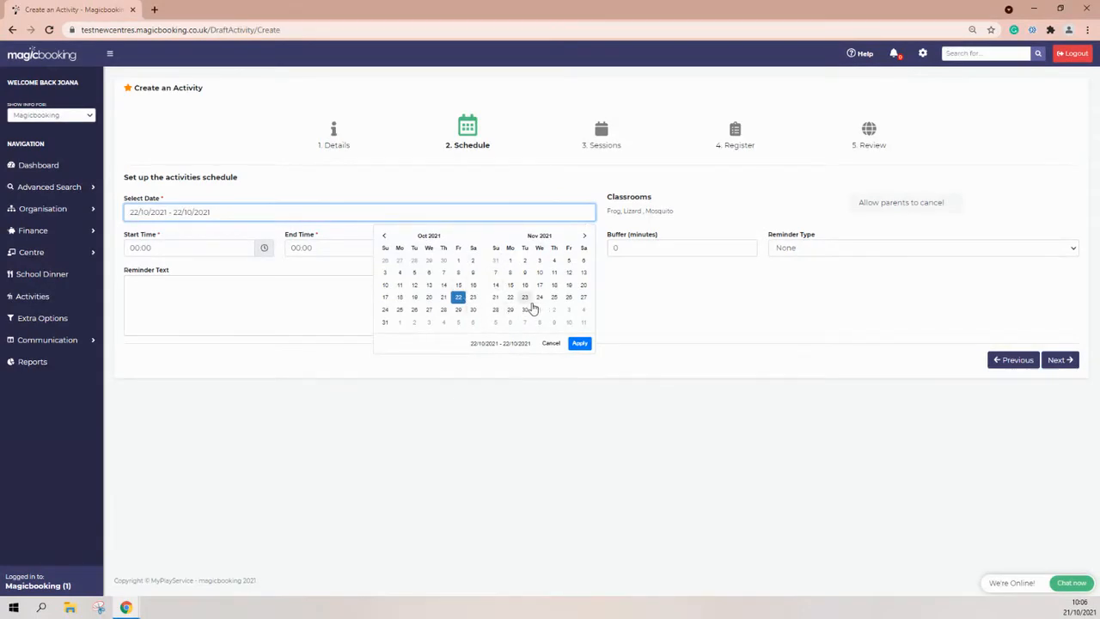
click(570, 273)
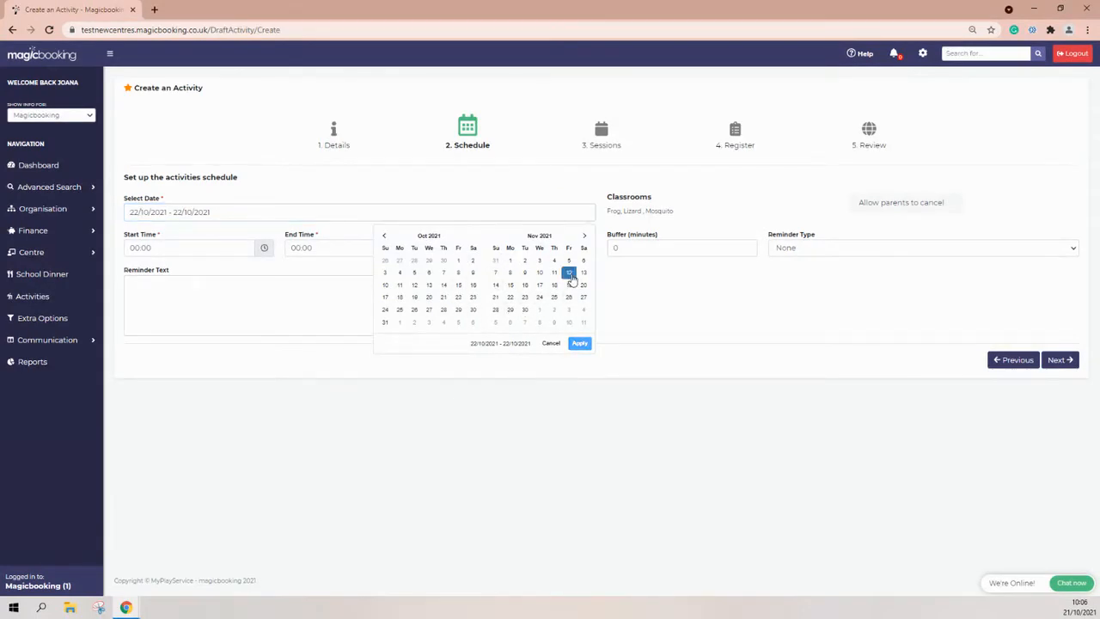
click(569, 277)
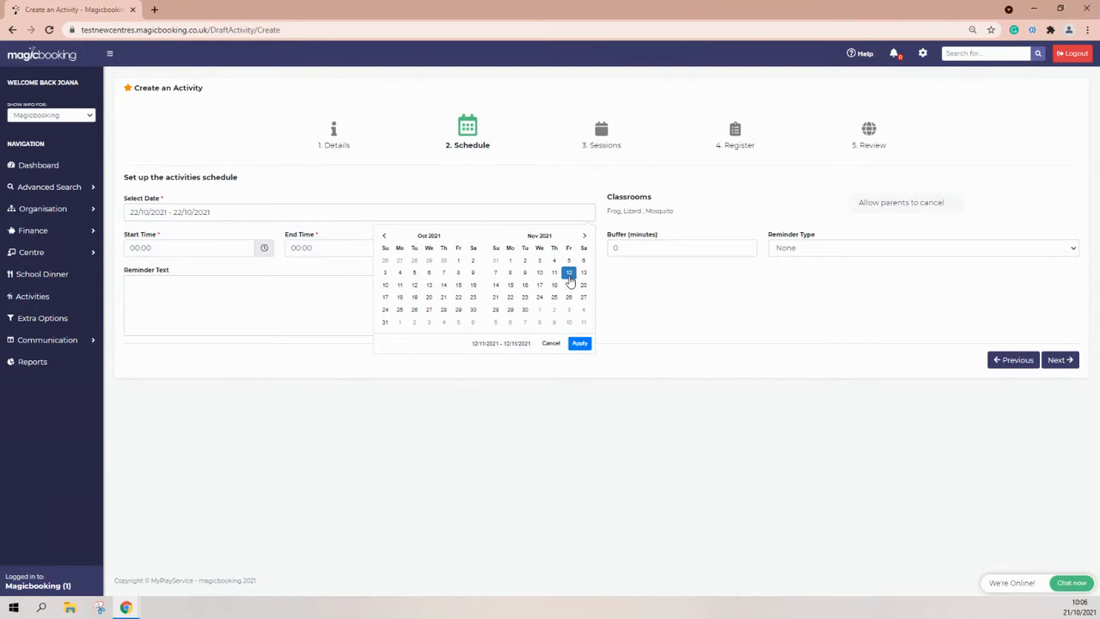
click(579, 342)
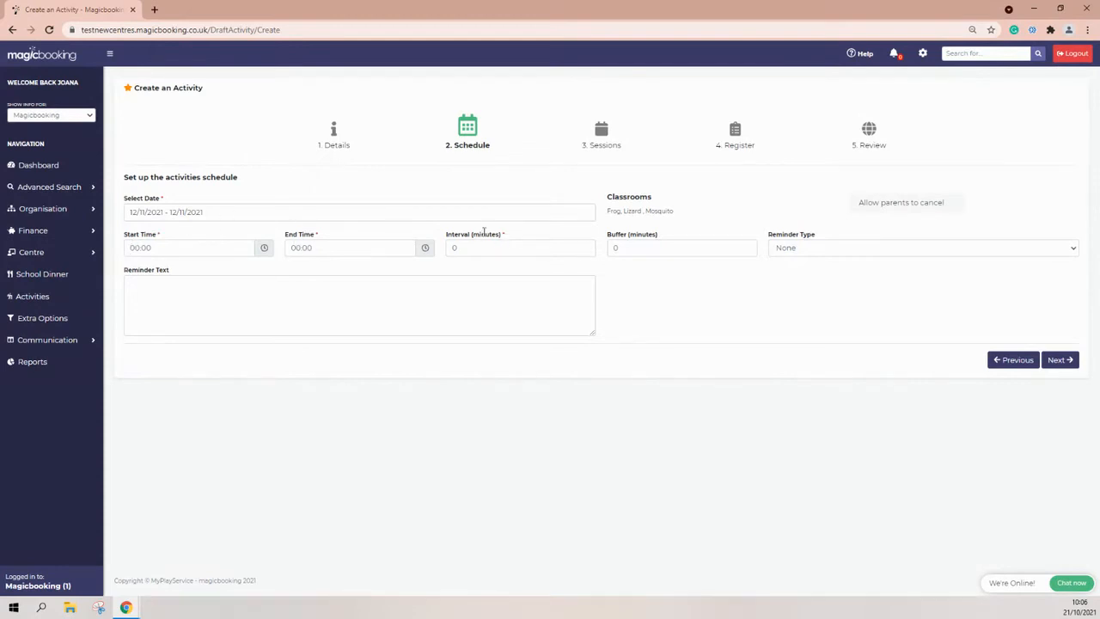
drag(503, 234, 447, 234)
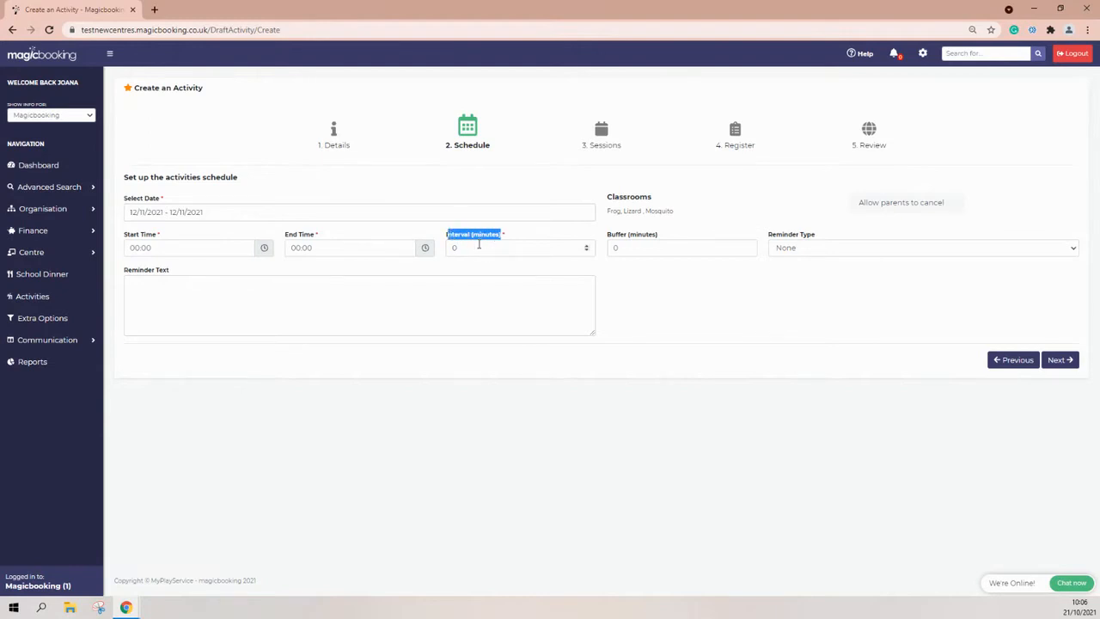
Set the start time to 14:00 and the end time to 18:00.
click(135, 247)
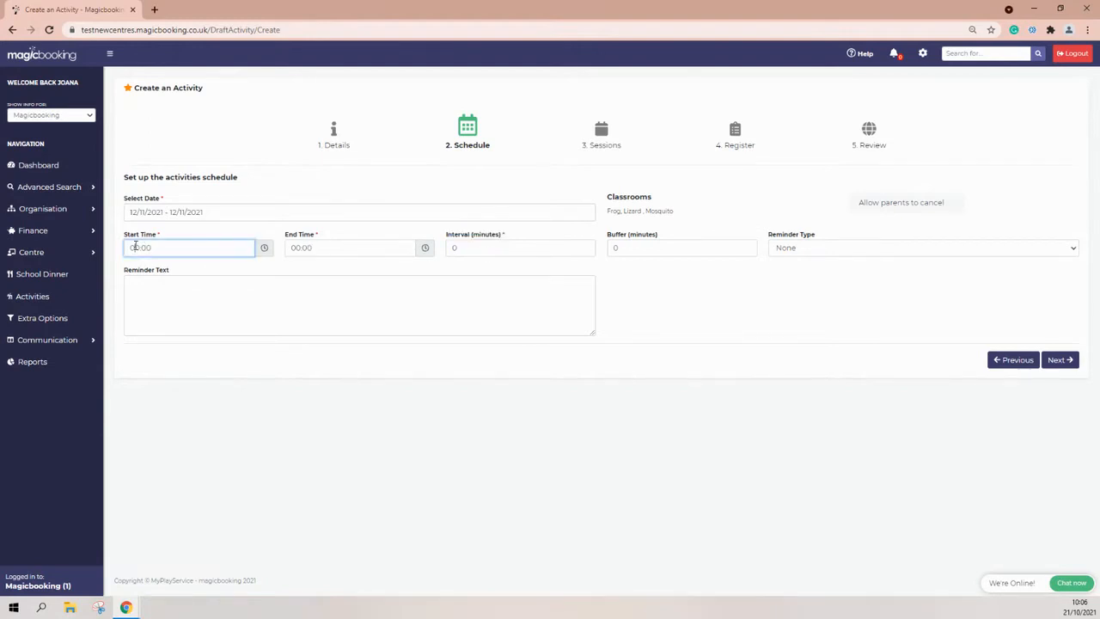
double_click(135, 247)
text(14)
click(292, 248)
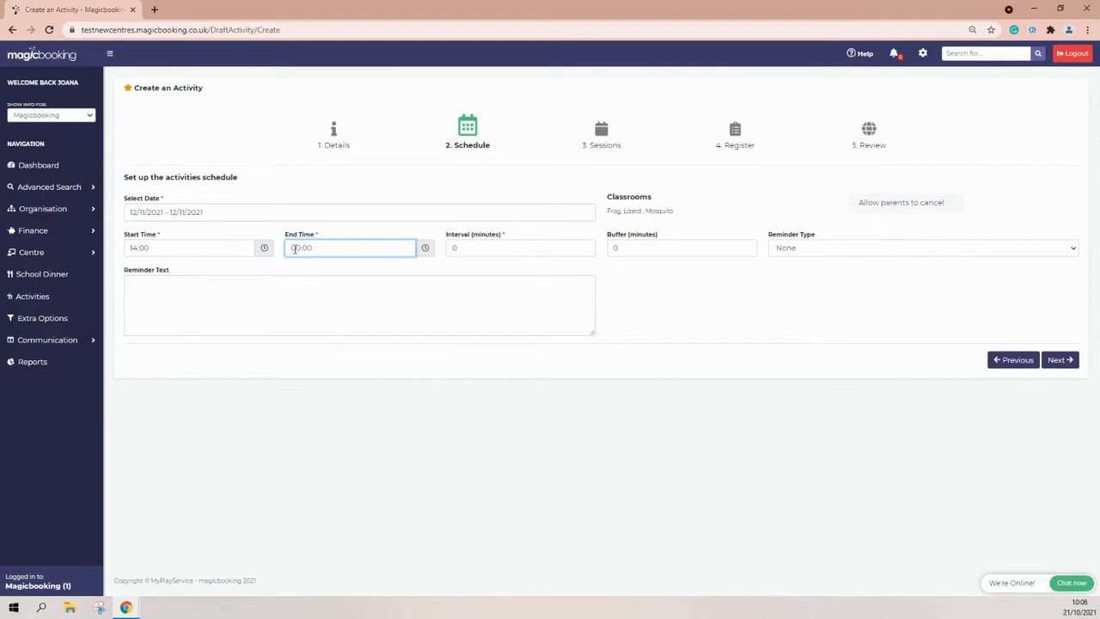
drag(291, 247, 287, 249)
text(18)
Set the slot interval to 10 minutes and the buffer to 5 minutes.
double_click(453, 248)
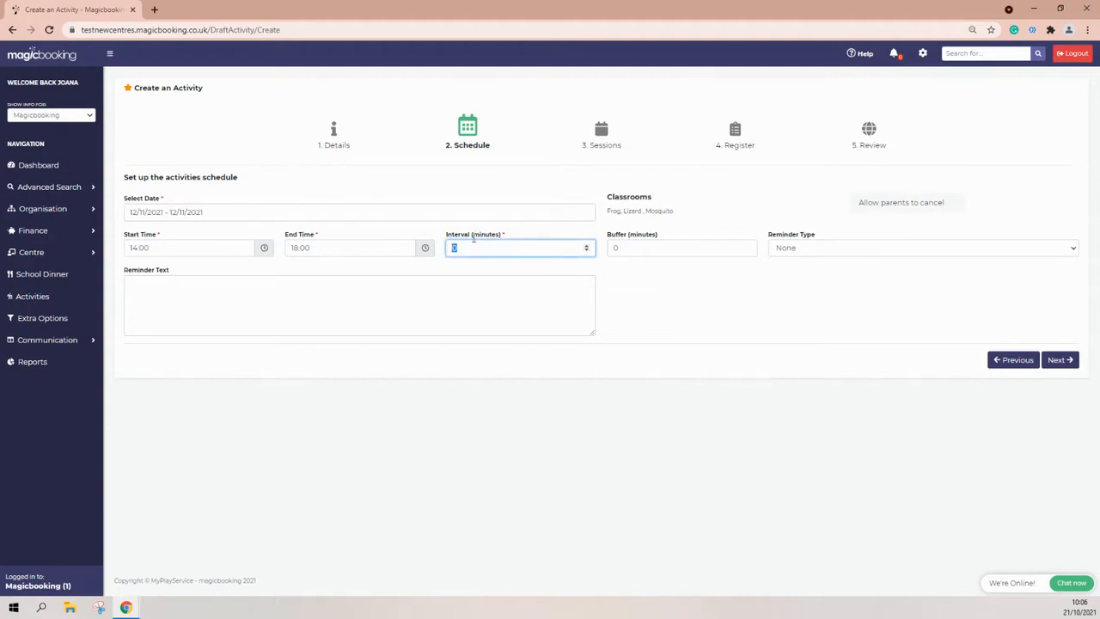
text(1)
drag(662, 236, 607, 236)
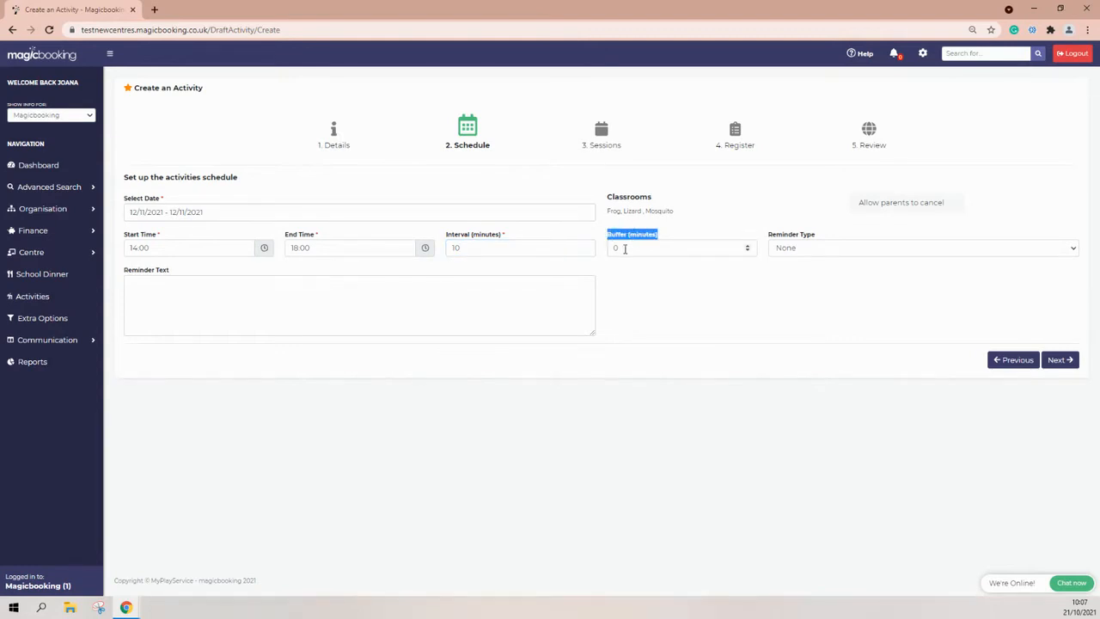
click(620, 249)
drag(619, 249, 615, 248)
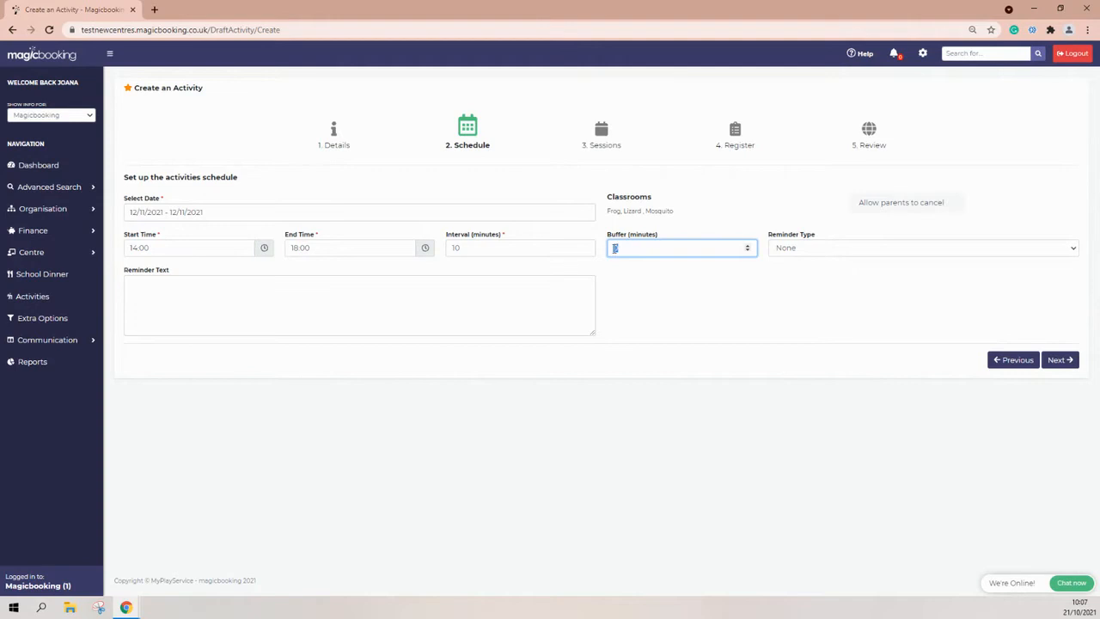
text(5)
click(620, 274)
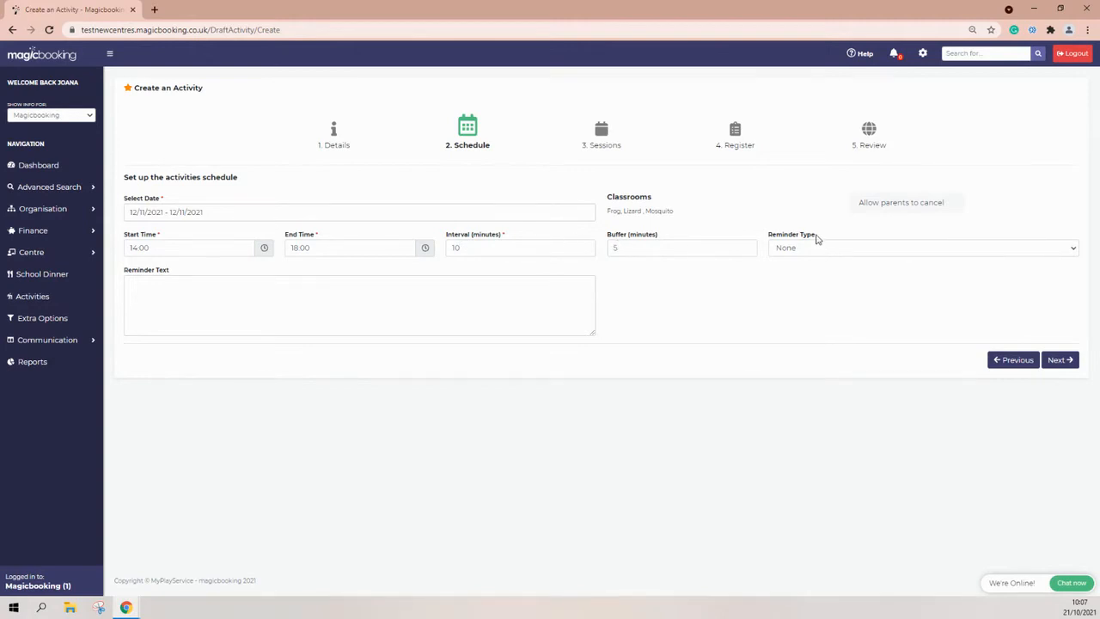
drag(818, 237, 768, 233)
click(799, 249)
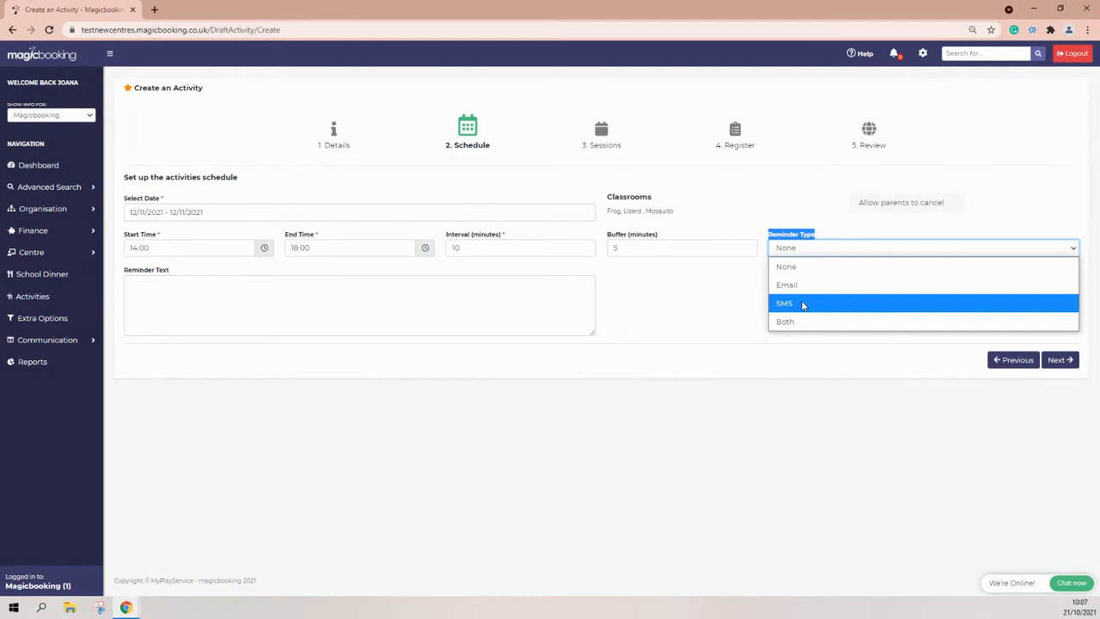
Choose Email as the reminder type and turn on Allow parents to cancel.
click(805, 289)
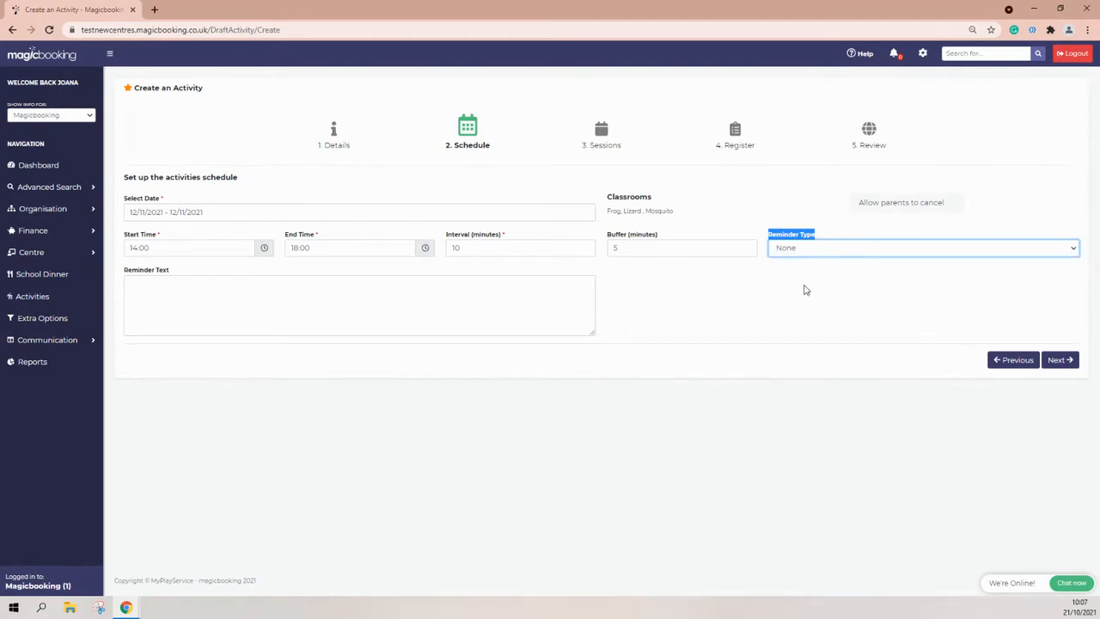
click(864, 204)
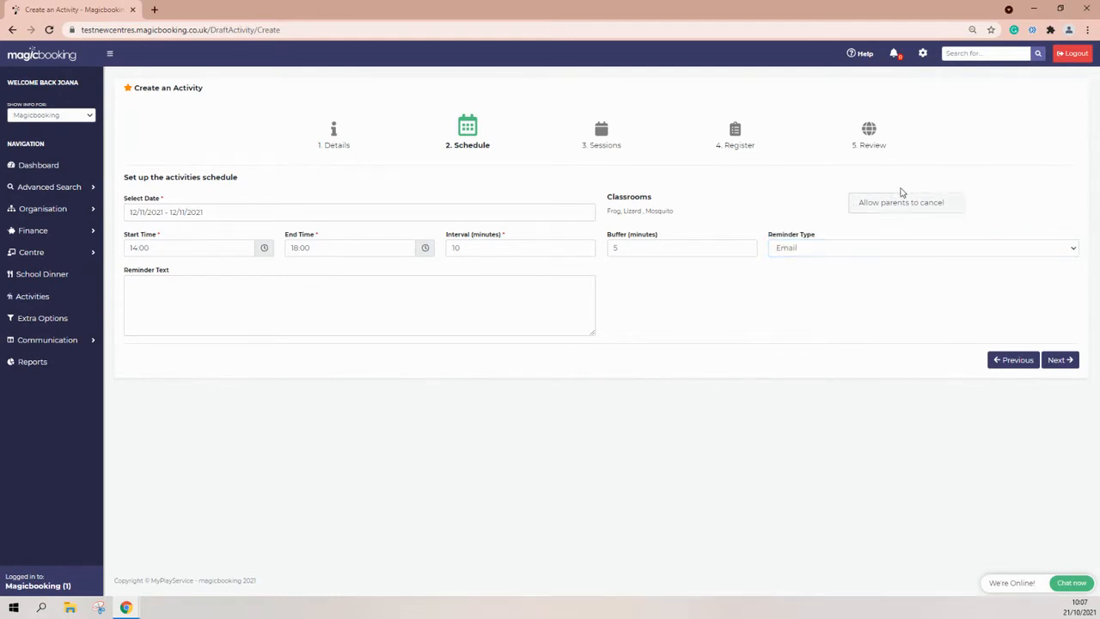
click(892, 207)
Enter reminder text 'Please do not forget your appointment' and continue to Sessions.
drag(769, 236, 810, 238)
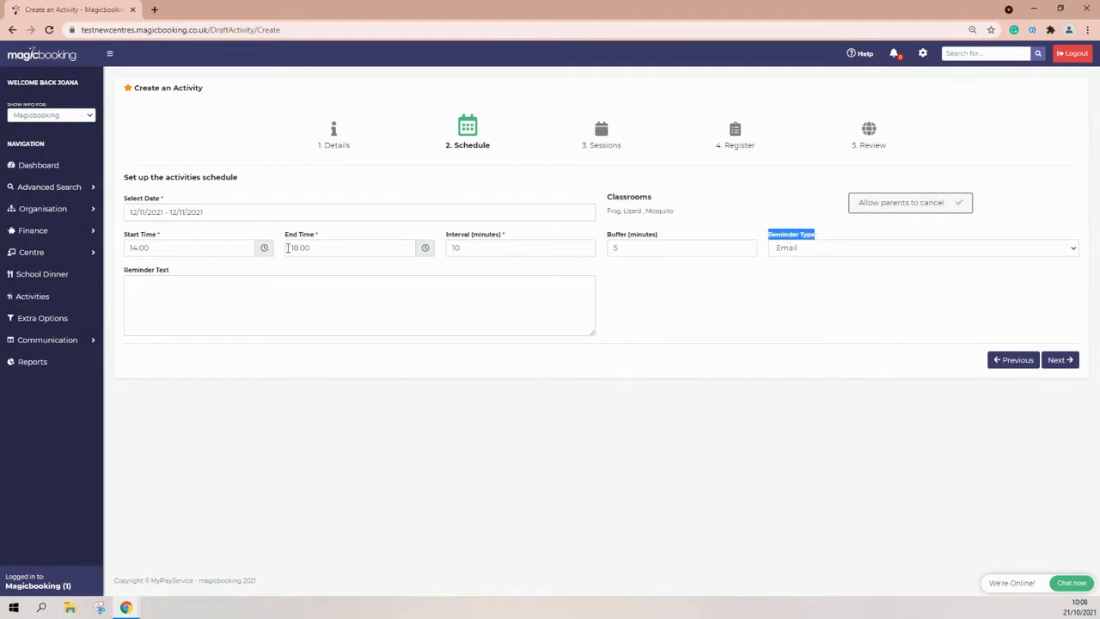
click(170, 270)
drag(169, 270, 123, 279)
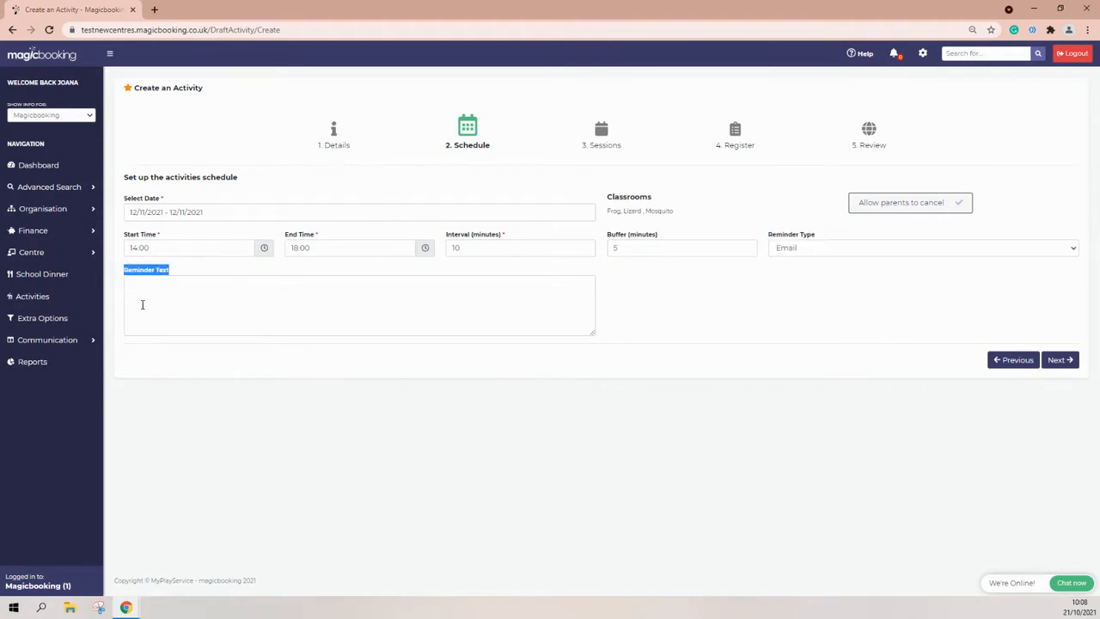
click(144, 304)
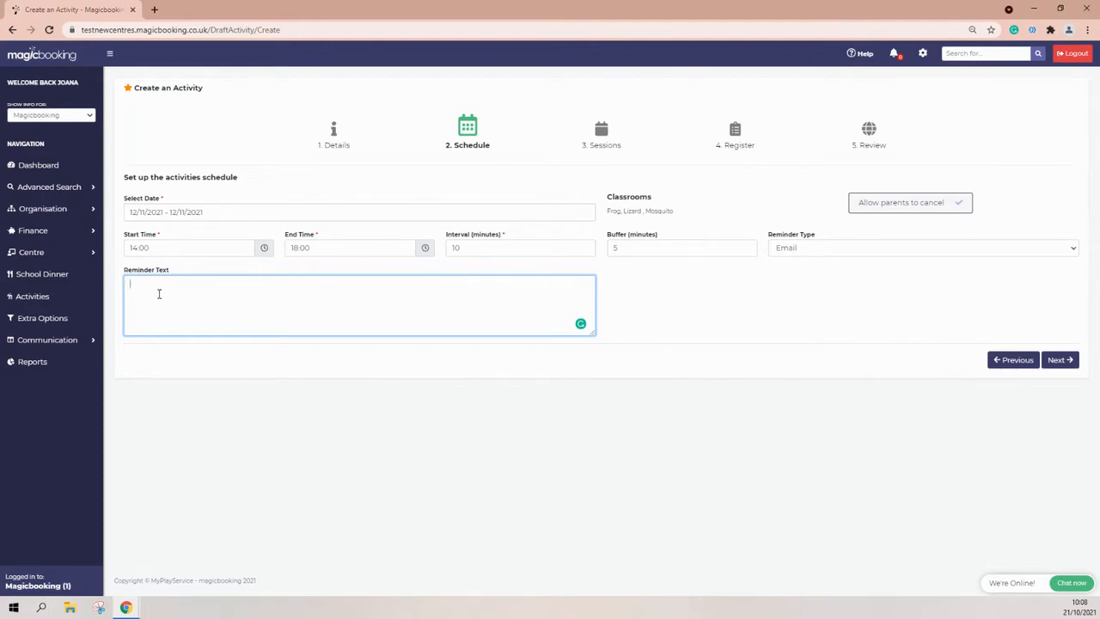
text(se do not forget your appointment)
click(1059, 360)
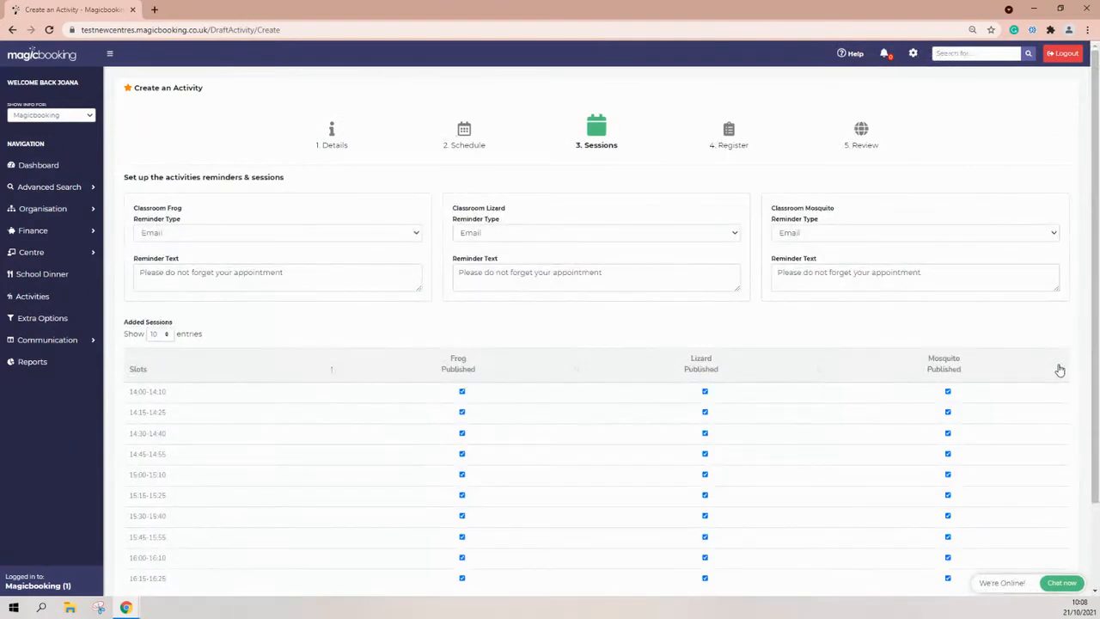
scroll(1059, 370, down, 1)
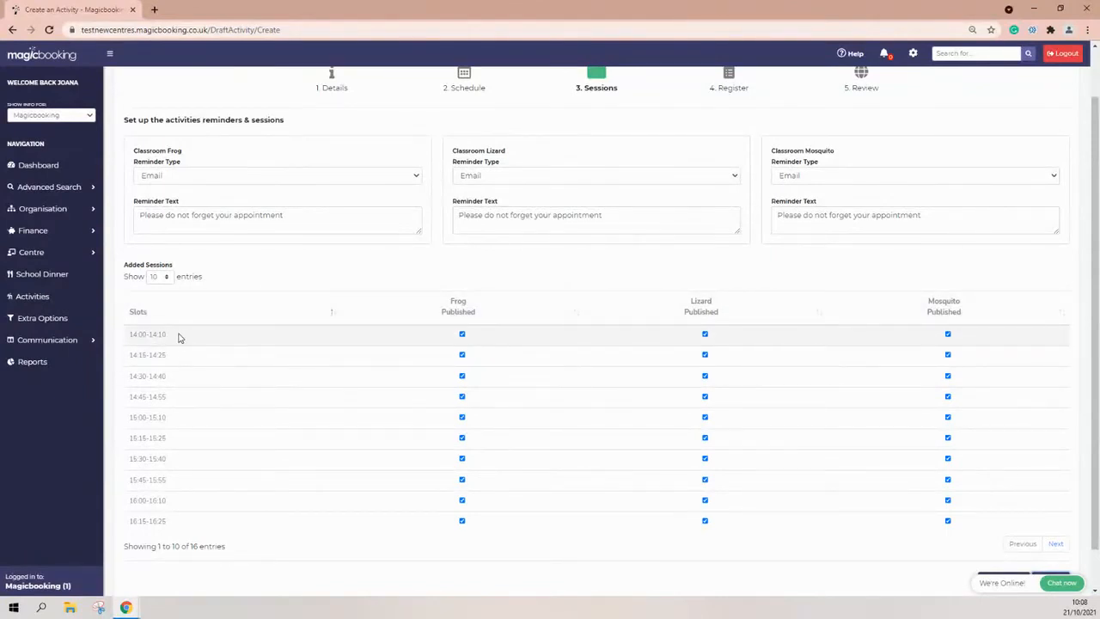
click(165, 277)
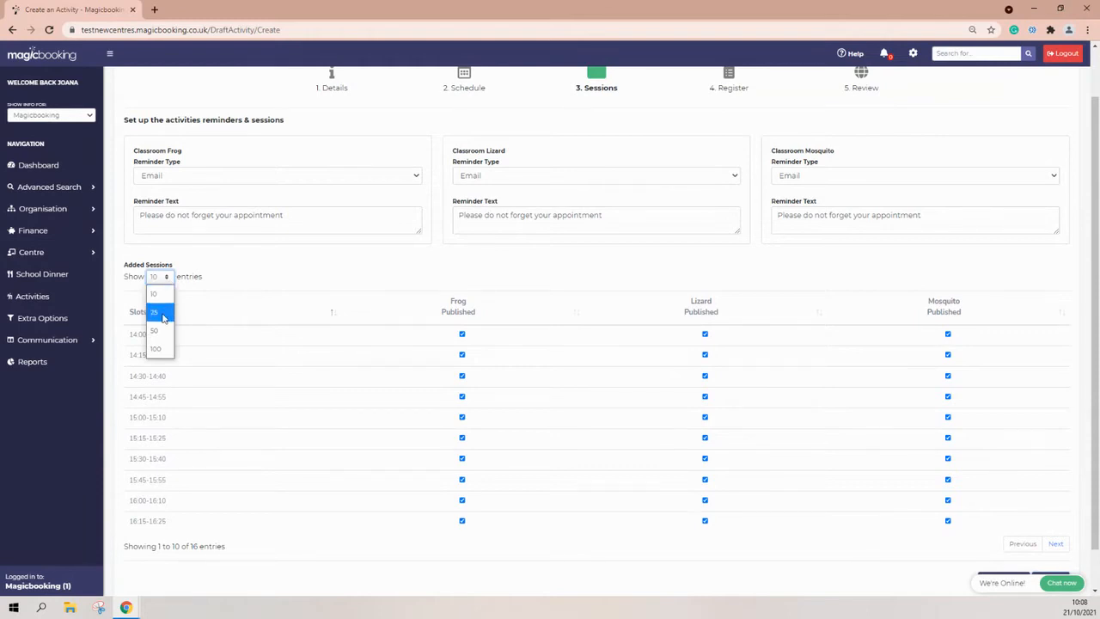
click(163, 316)
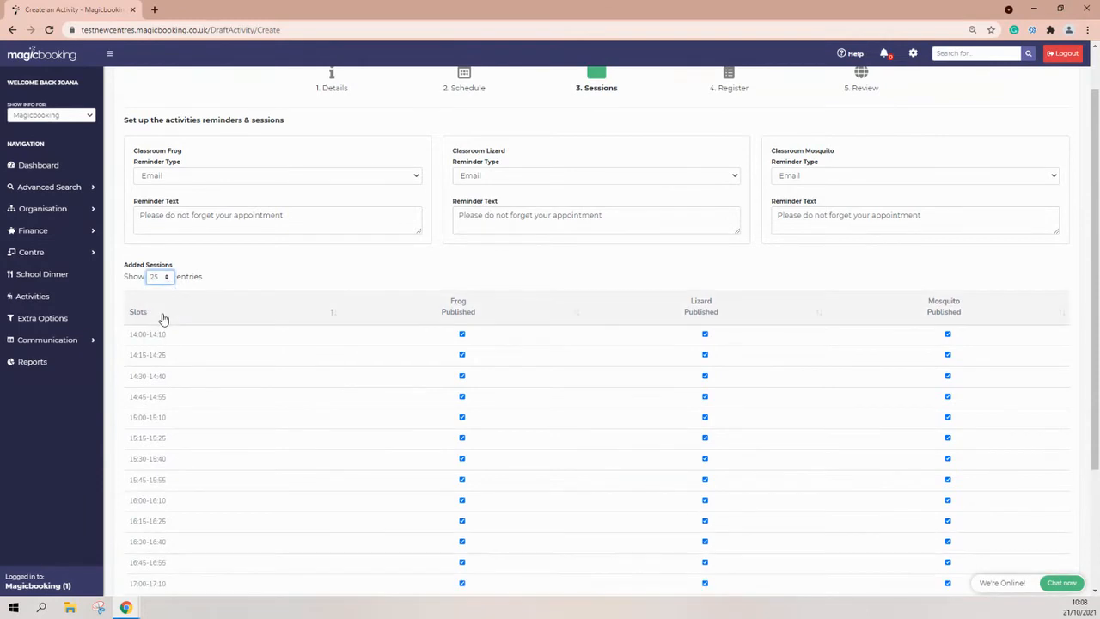
scroll(163, 318, down, 2)
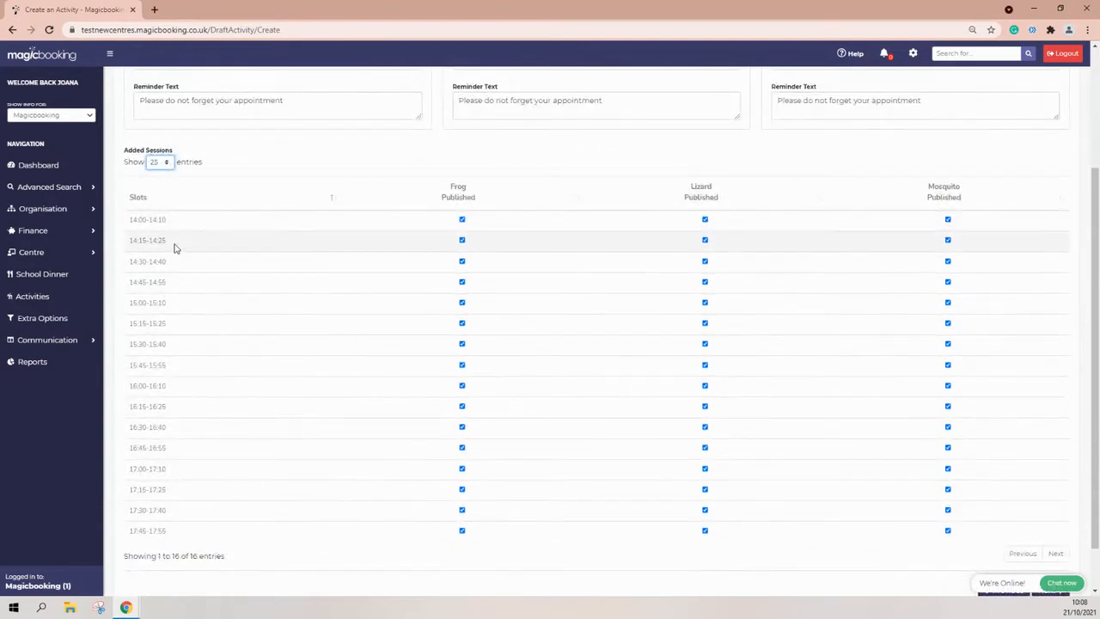
drag(131, 219, 152, 219)
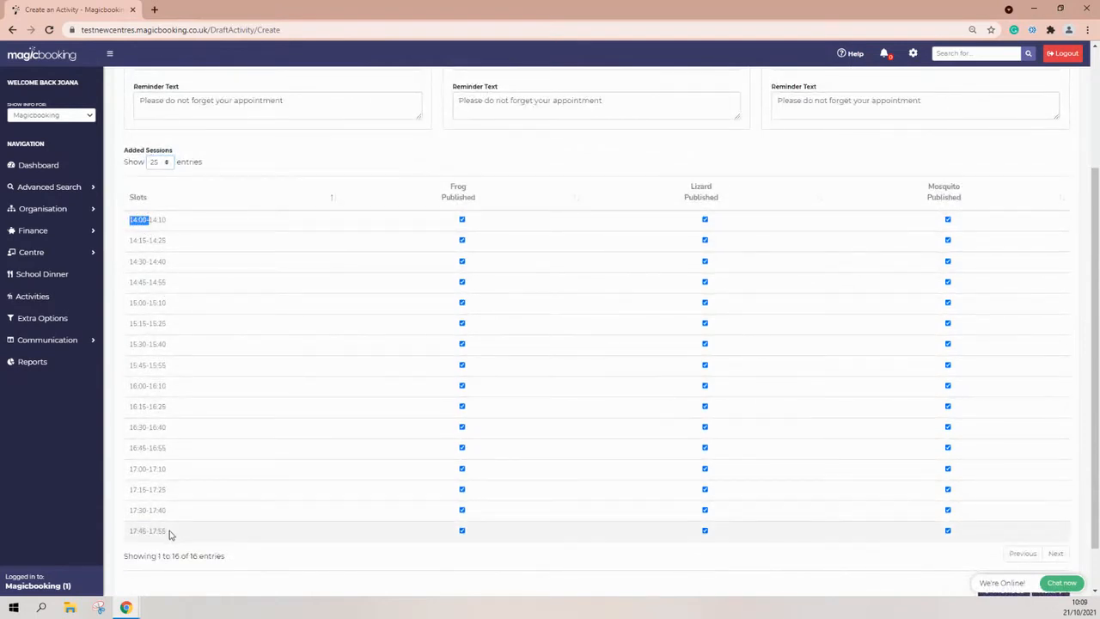
drag(169, 532, 134, 532)
double_click(142, 240)
click(143, 261)
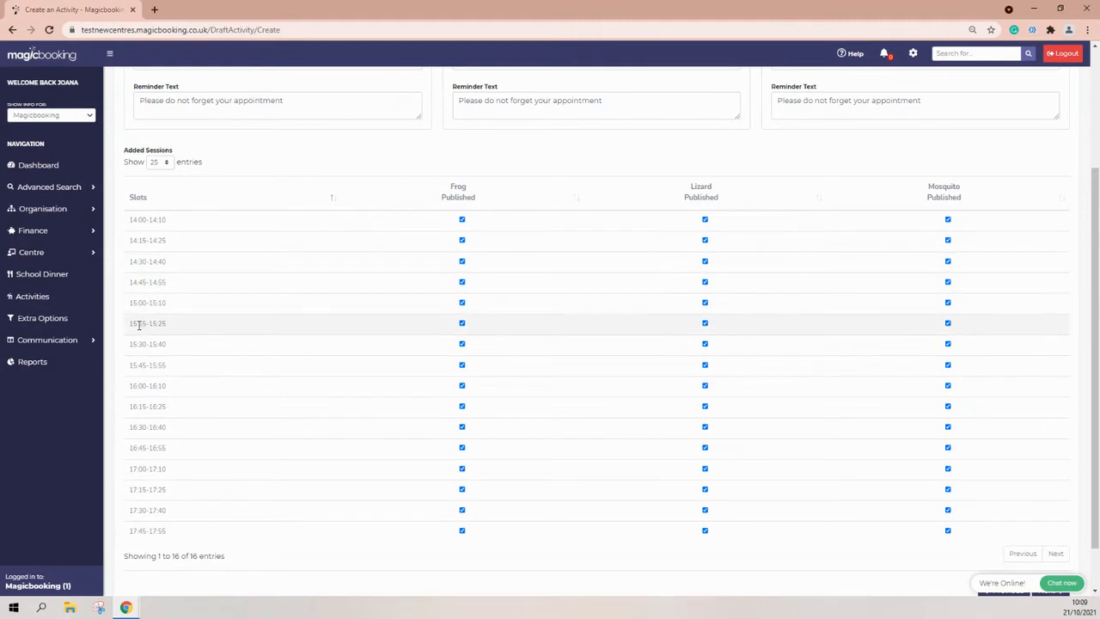
drag(167, 323, 155, 323)
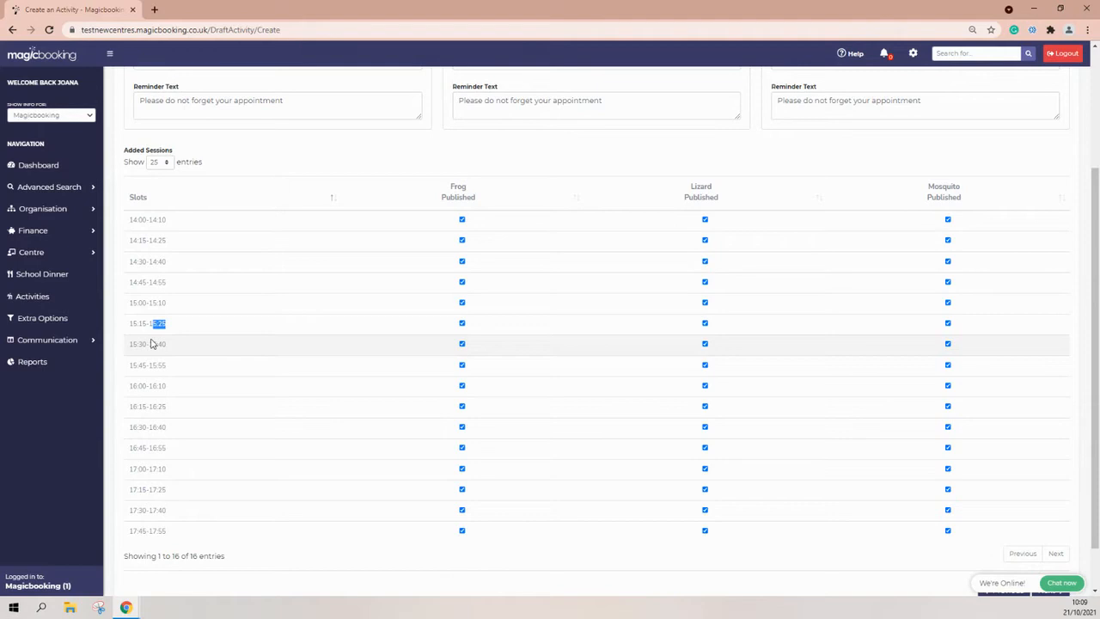
drag(165, 221, 148, 221)
click(156, 220)
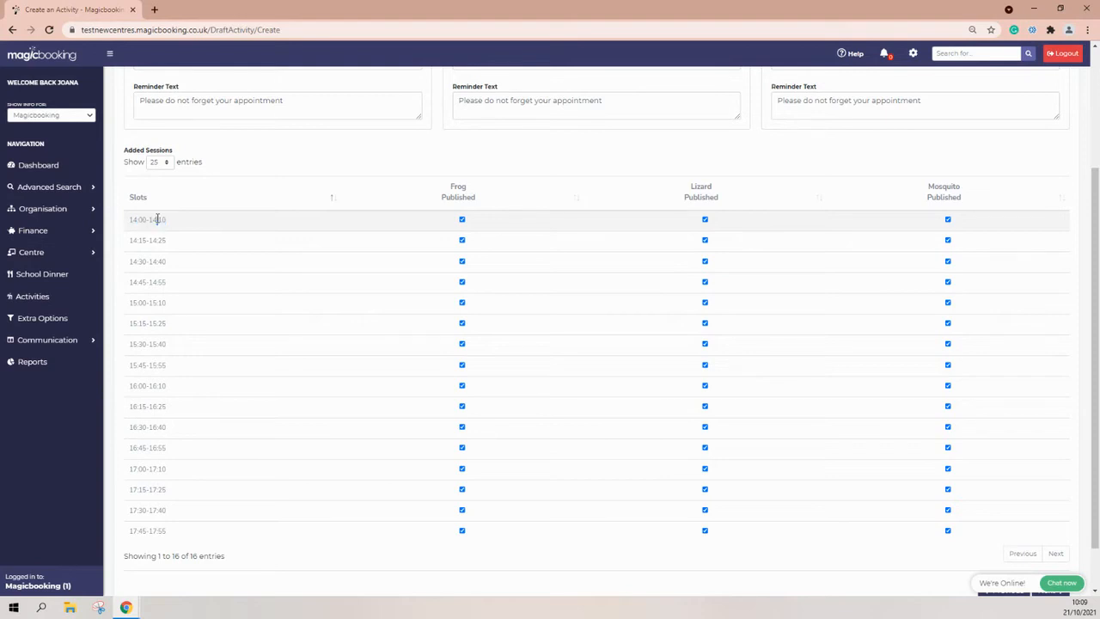
triple_click(135, 242)
click(135, 243)
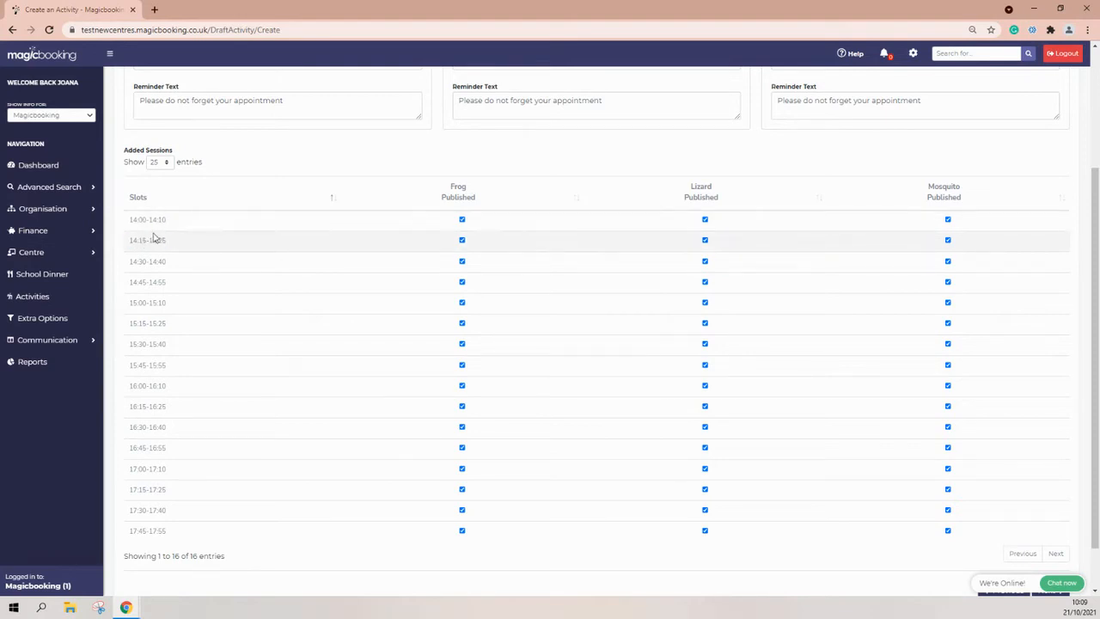
scroll(138, 256, up, 1)
scroll(137, 255, up, 1)
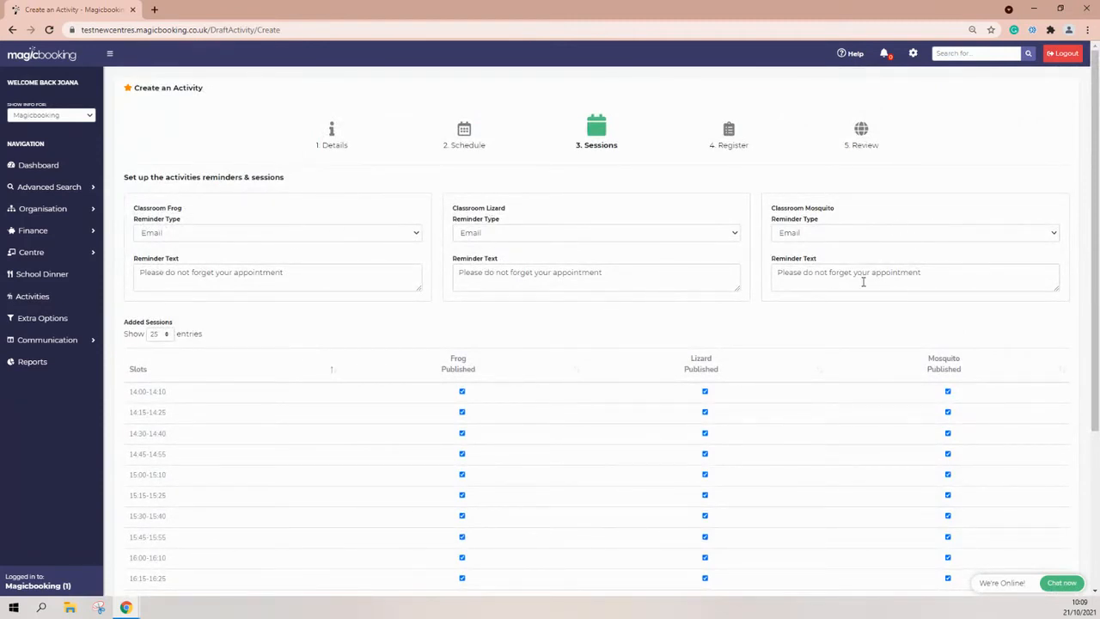
Review the Frog, Lizard and Mosquito session reminder texts, then proceed to the Register step.
drag(933, 275, 778, 281)
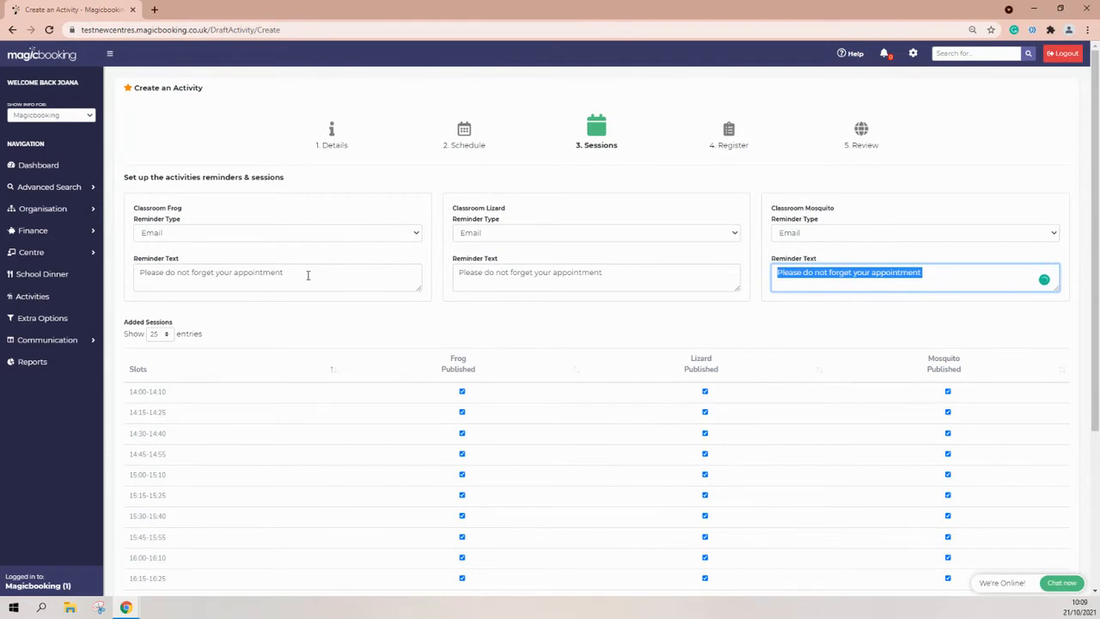
scroll(308, 275, down, 1)
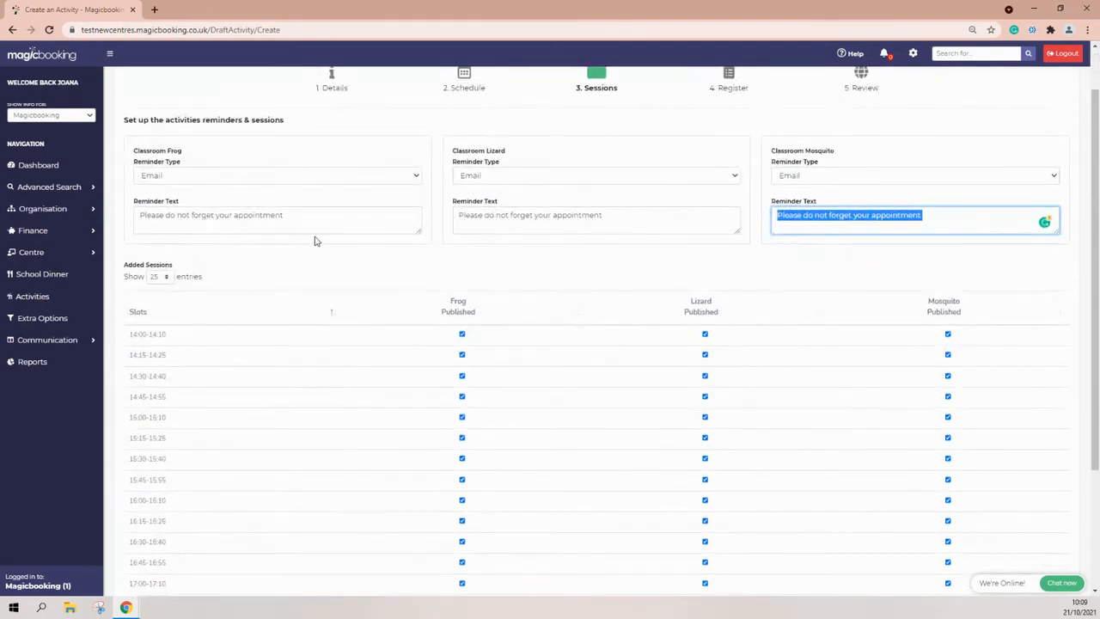
drag(186, 152, 134, 152)
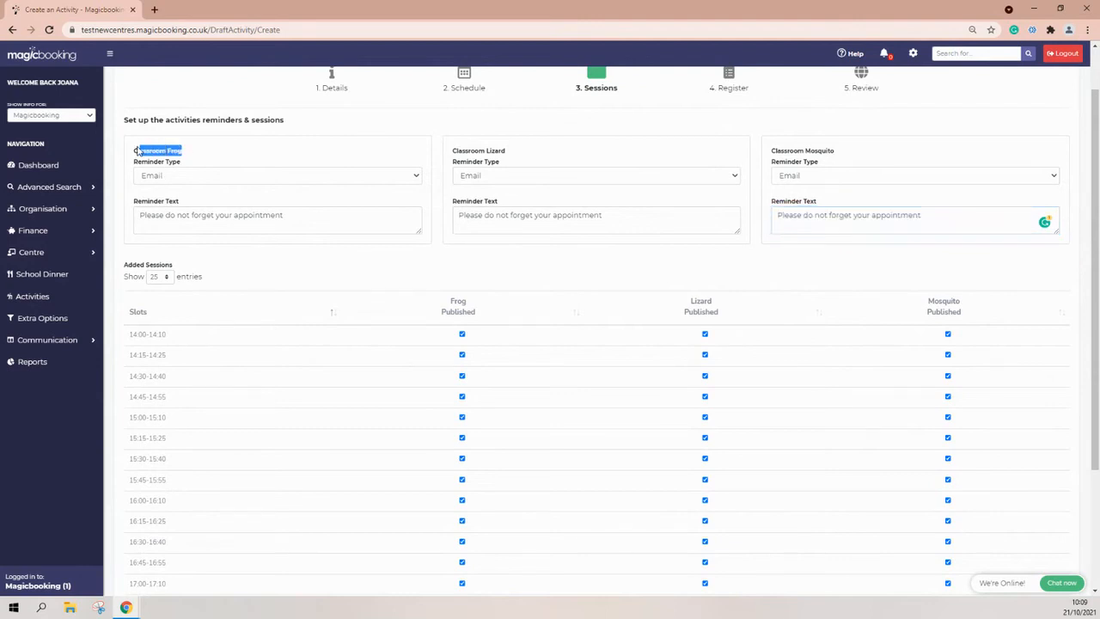
click(484, 150)
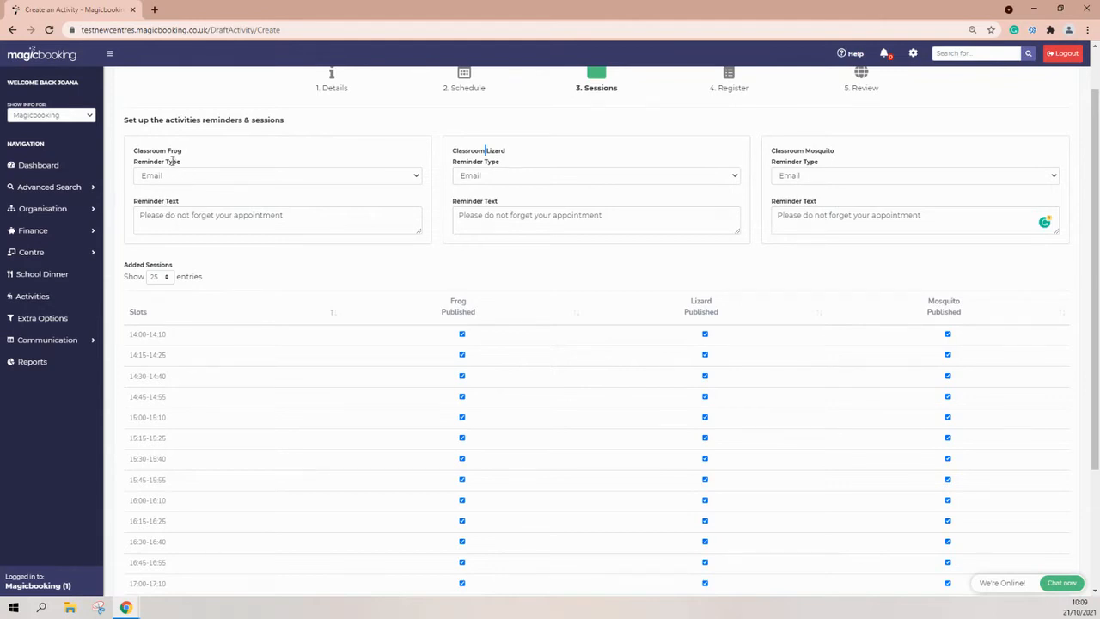
click(606, 224)
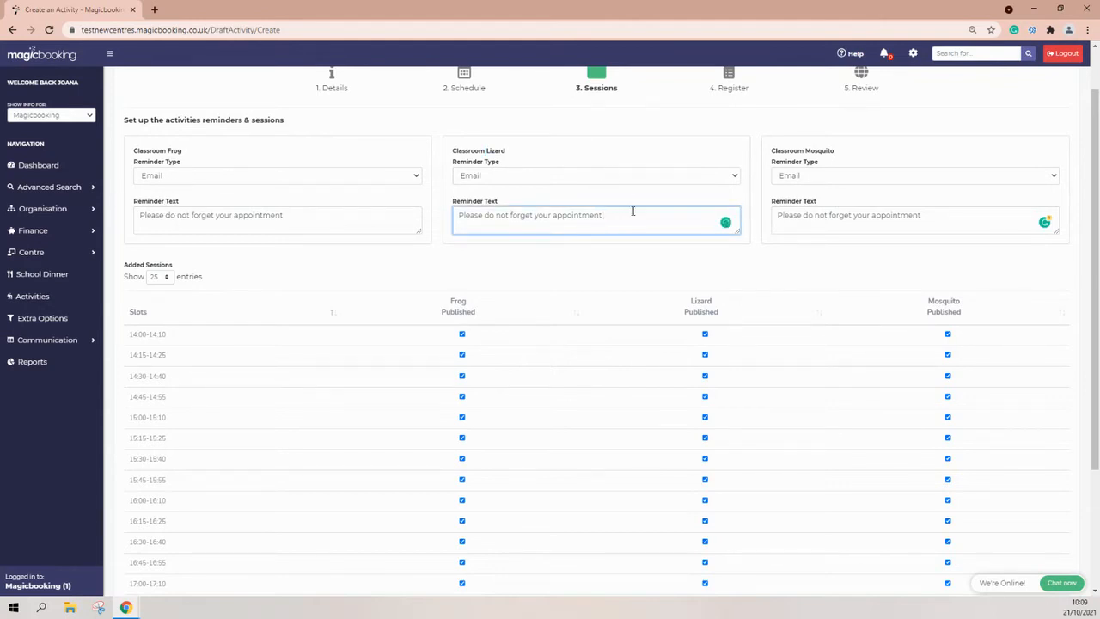
scroll(643, 301, up, 1)
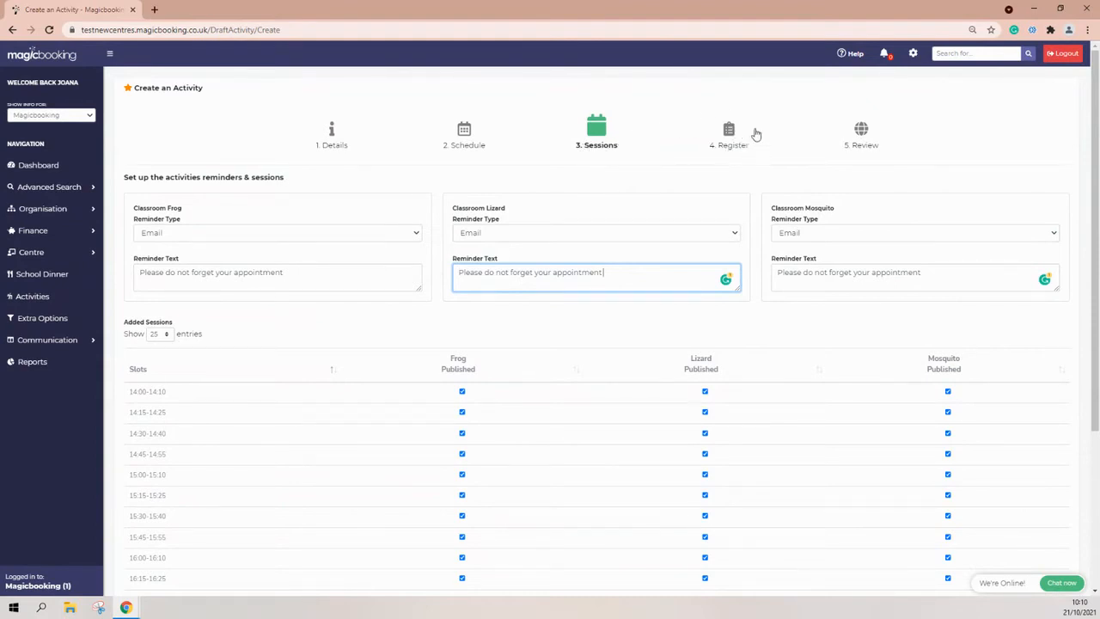
scroll(794, 237, down, 1)
scroll(794, 237, up, 1)
scroll(904, 410, down, 3)
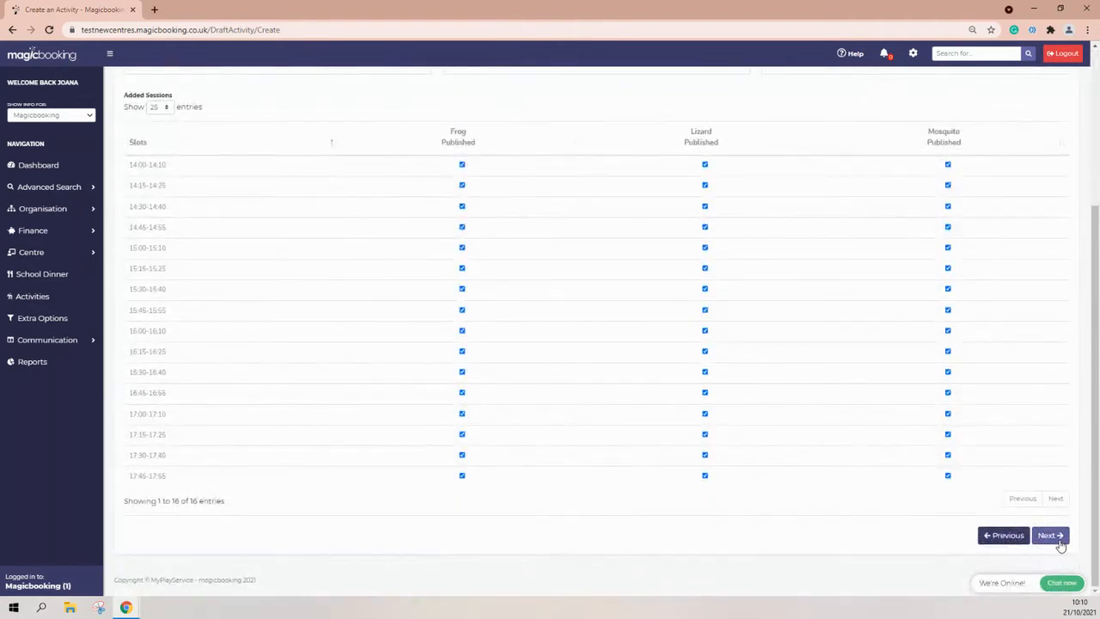
click(1059, 540)
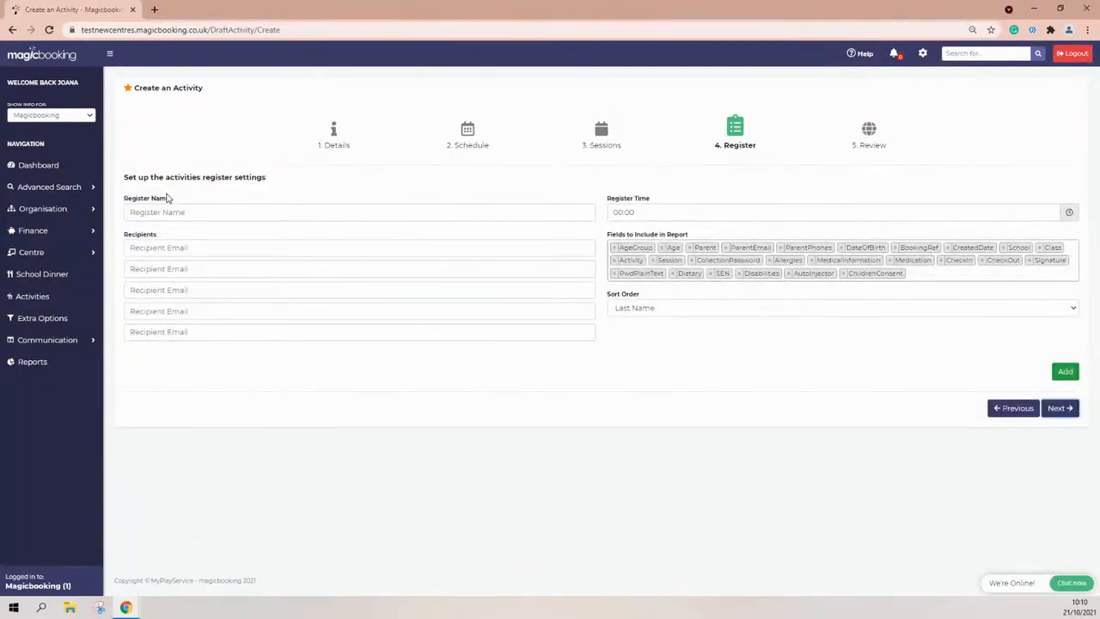
Name the register 'Parents Evening Register' and begin entering the first recipient's e-mail address.
drag(170, 197, 125, 199)
click(142, 213)
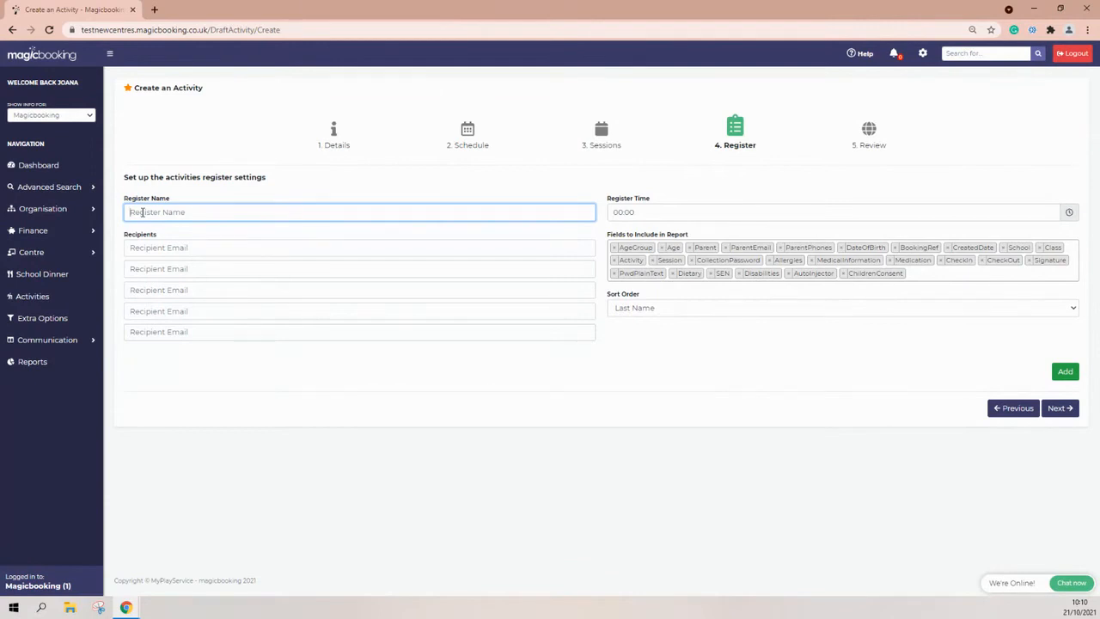
text(Parents Evening Register)
click(166, 247)
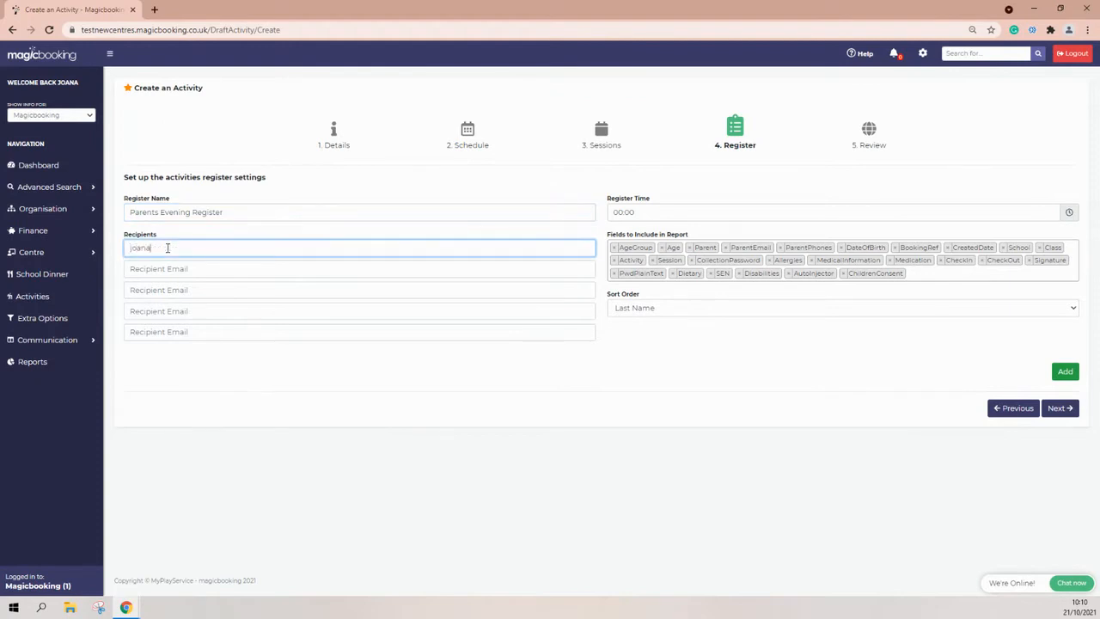
Type 12 into the Register Time hours so the register time reads 12:00.
drag(648, 198, 608, 199)
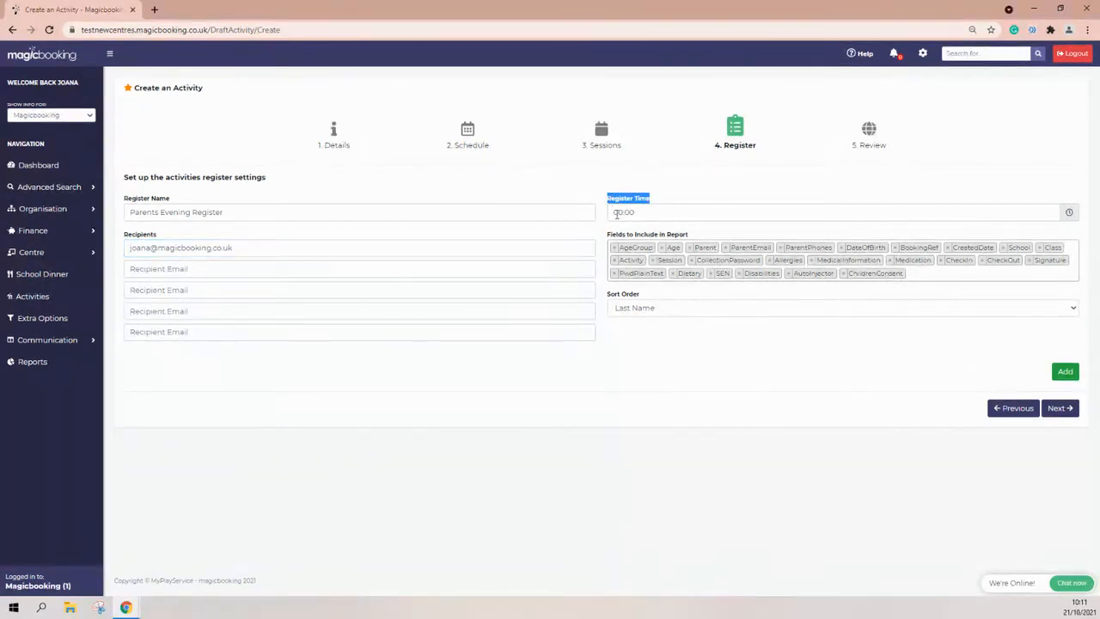
click(616, 214)
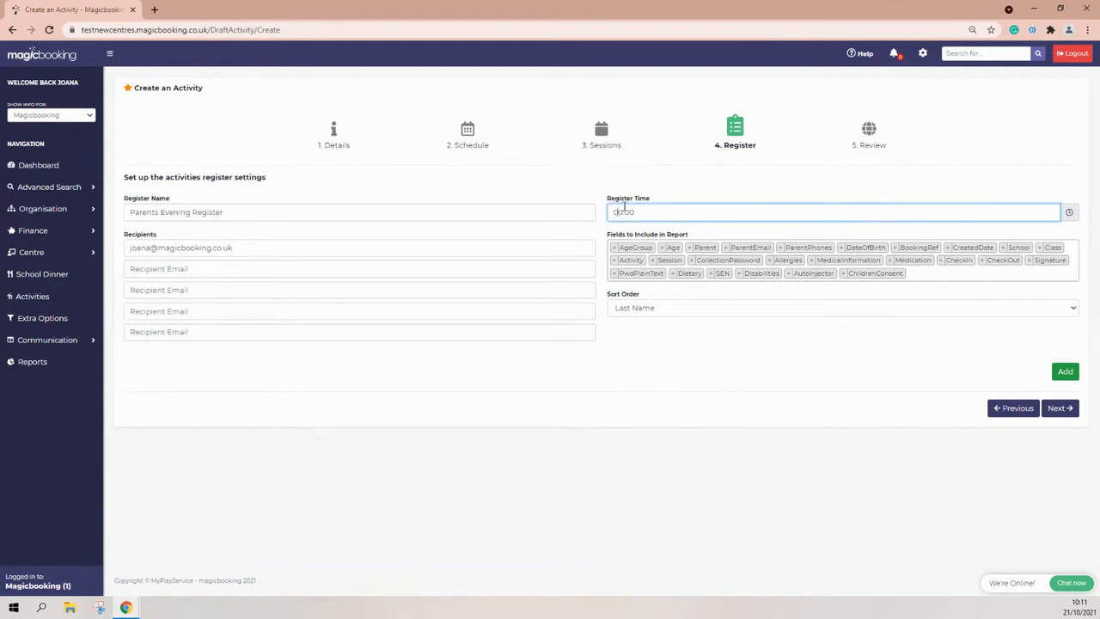
click(616, 211)
text(12)
drag(690, 235, 615, 235)
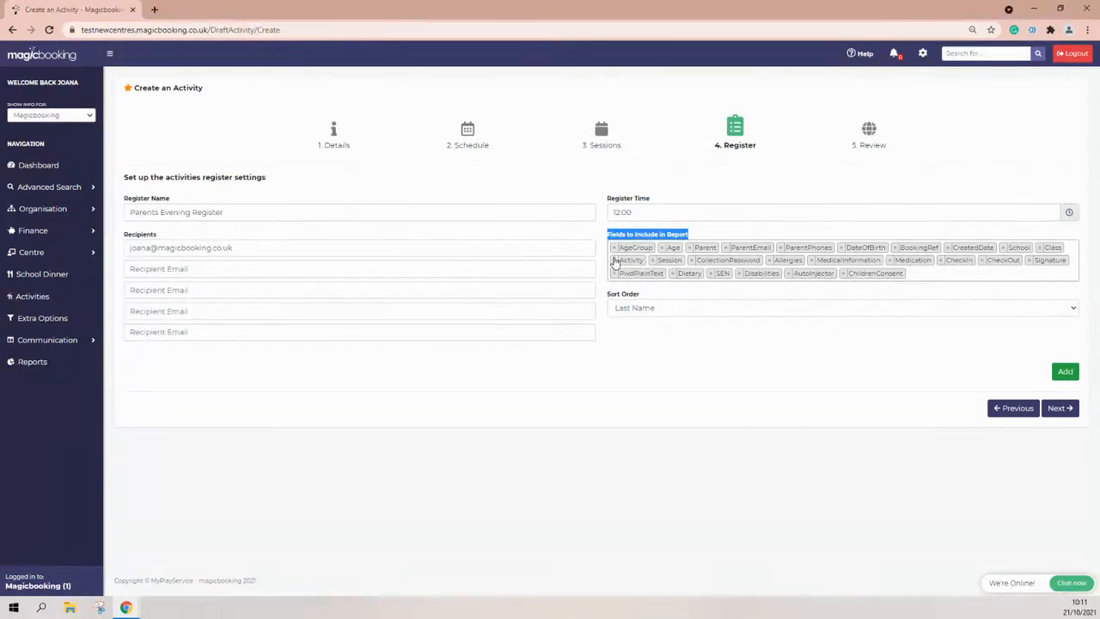
Remove AgeGroup, PwdPlainText, SEN, Disabilities, AutoInjector and ChildrenConsent from the report fields.
click(614, 247)
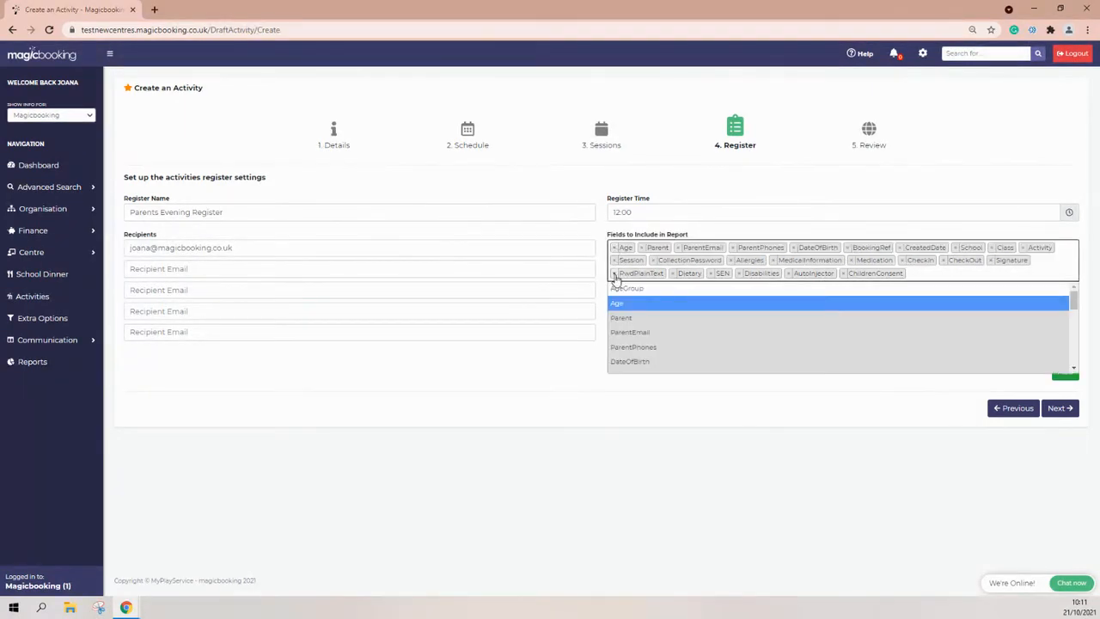
click(614, 274)
click(614, 274)
click(614, 274)
click(614, 274)
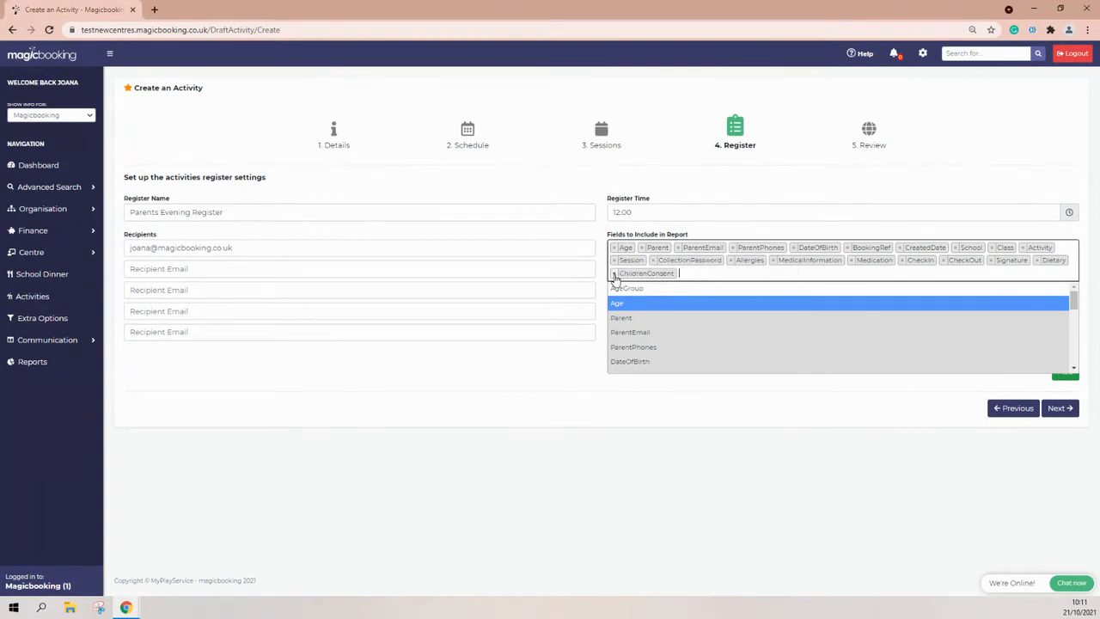
click(614, 274)
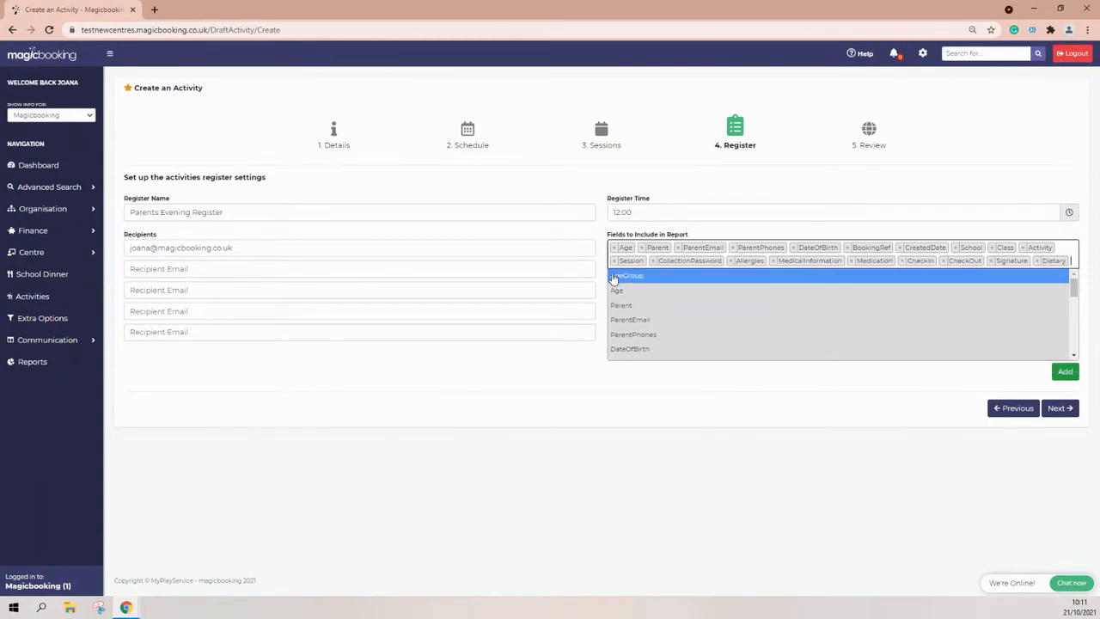
click(692, 229)
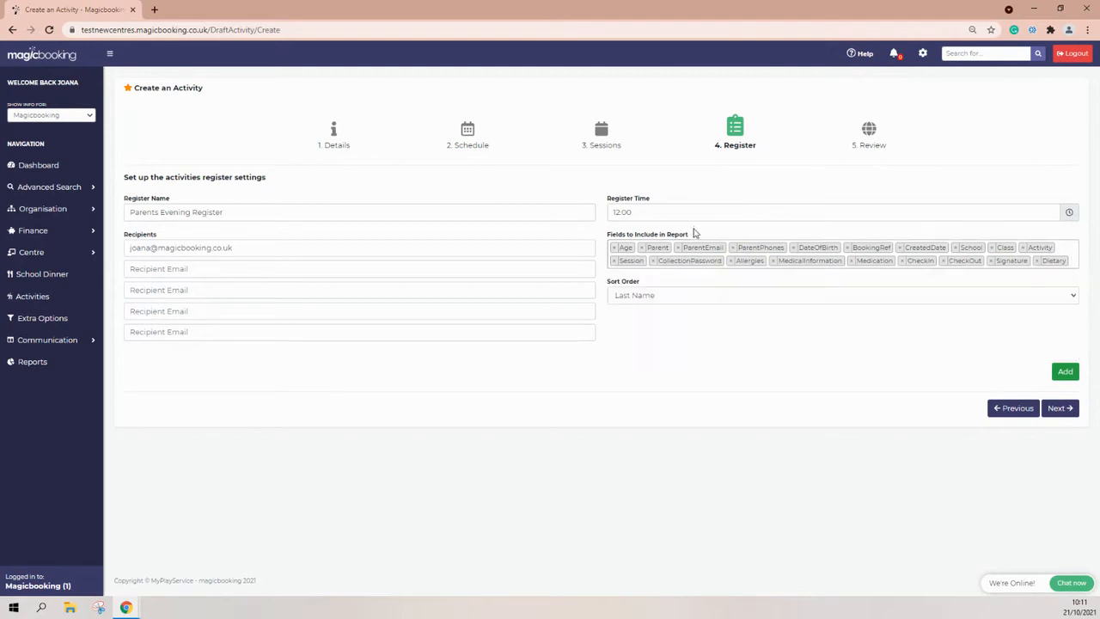
Remove CollectionPassword, Allergies, MedicalInformation, Medication, CheckIn, CheckOut, Signature and Dietary from the report fields.
click(653, 261)
click(653, 261)
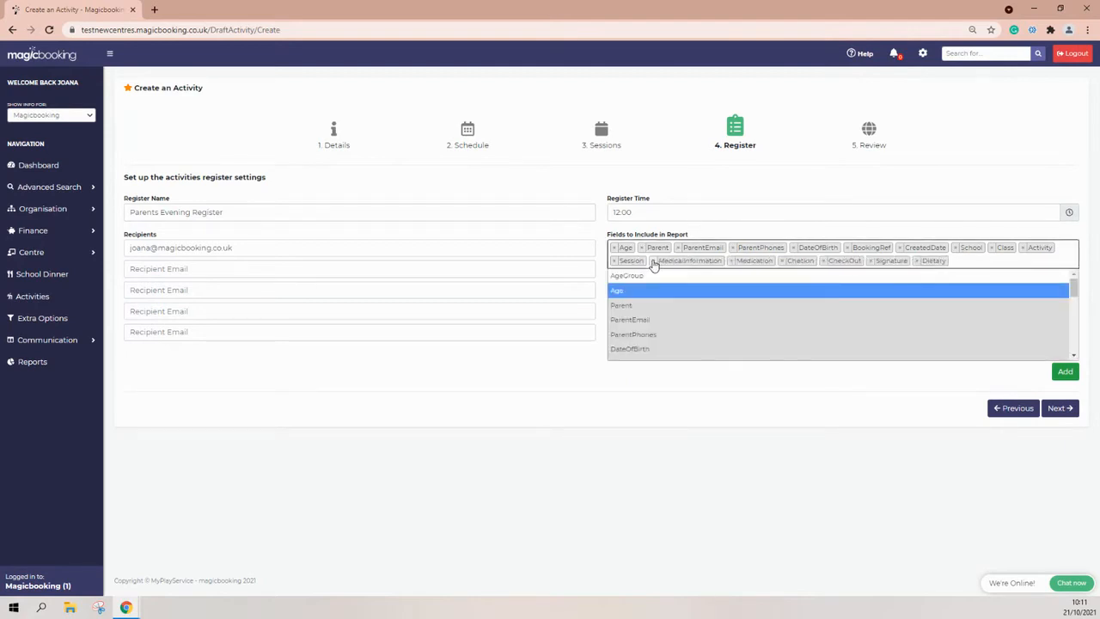
click(653, 261)
click(653, 262)
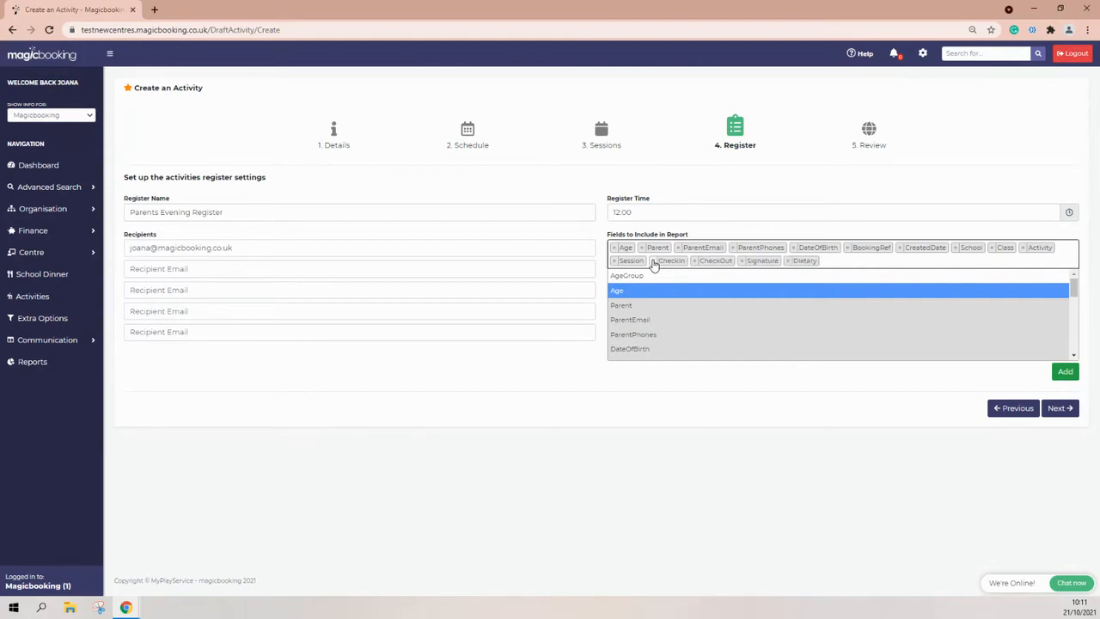
click(653, 261)
click(653, 261)
click(653, 261)
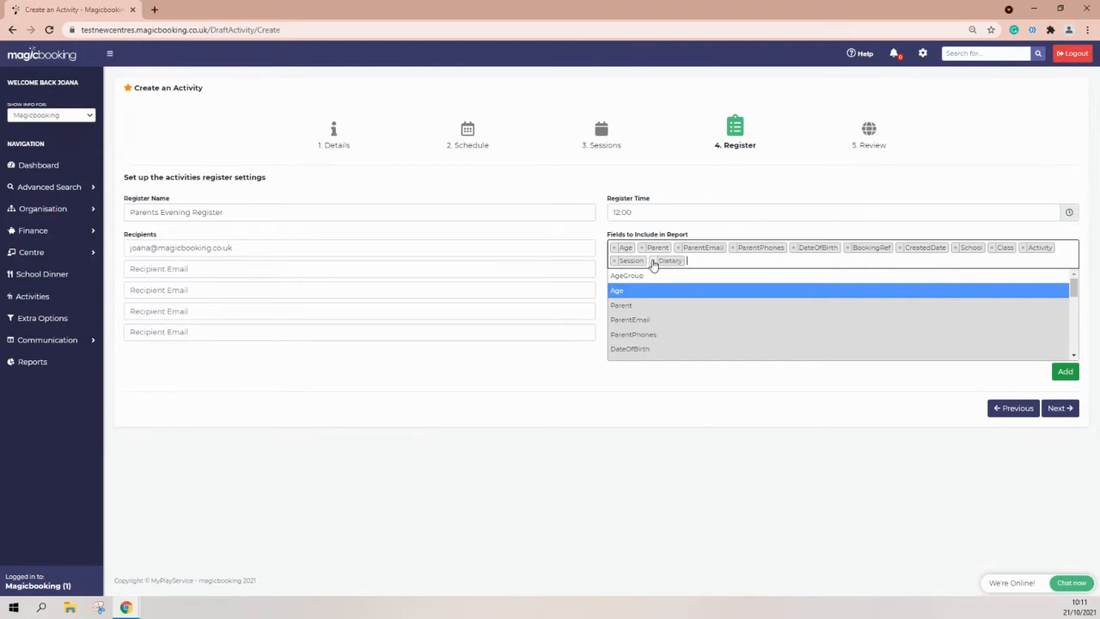
click(653, 261)
Remove the Age, ParentEmail, DateOfBirth and CreatedDate report fields.
click(617, 248)
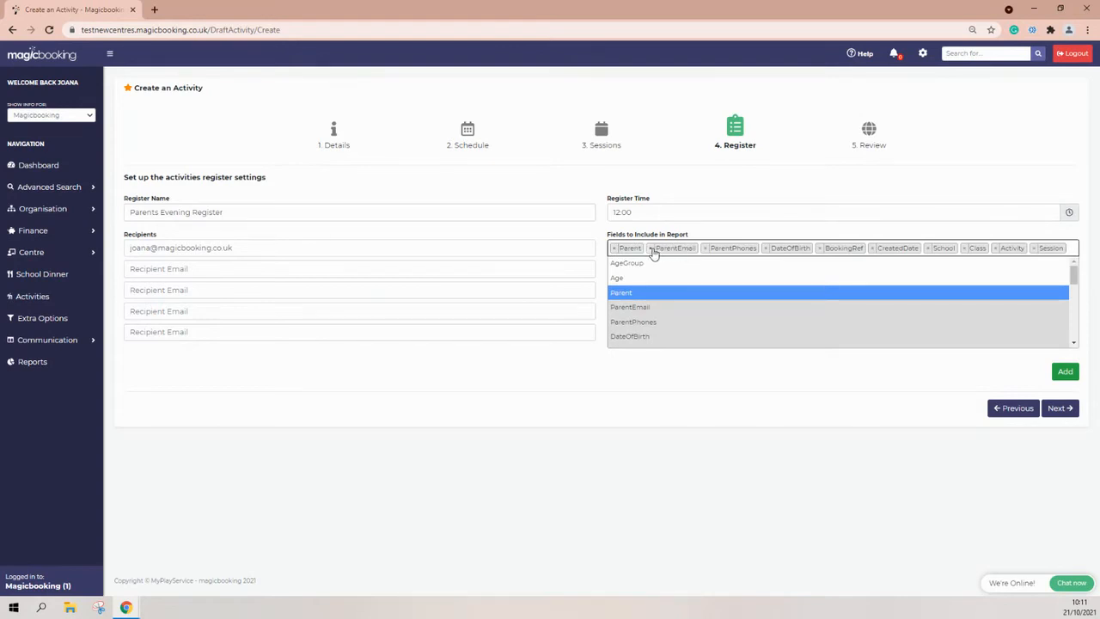
click(652, 249)
click(712, 248)
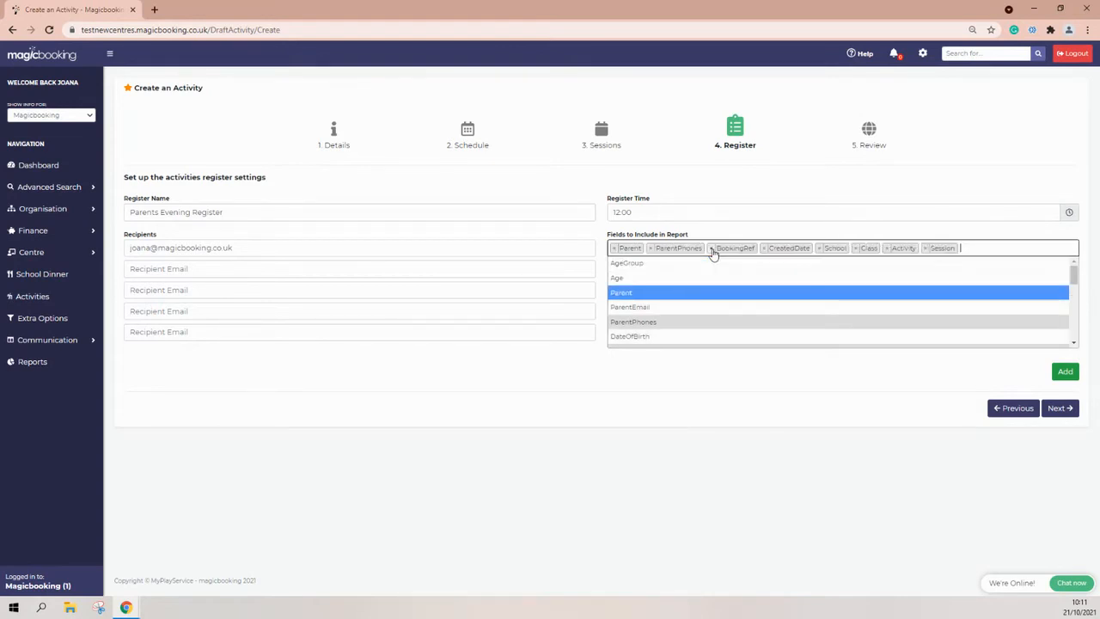
click(764, 249)
click(790, 191)
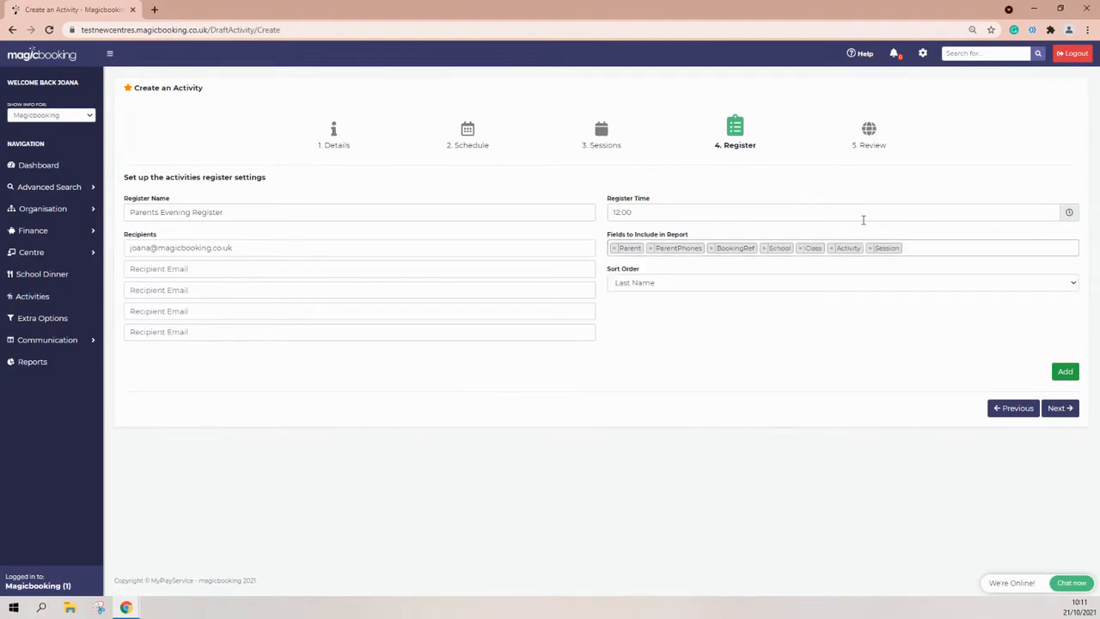
Add the 12:00 Parents Evening Register, confirm it, and continue to step 5 Review.
click(1063, 372)
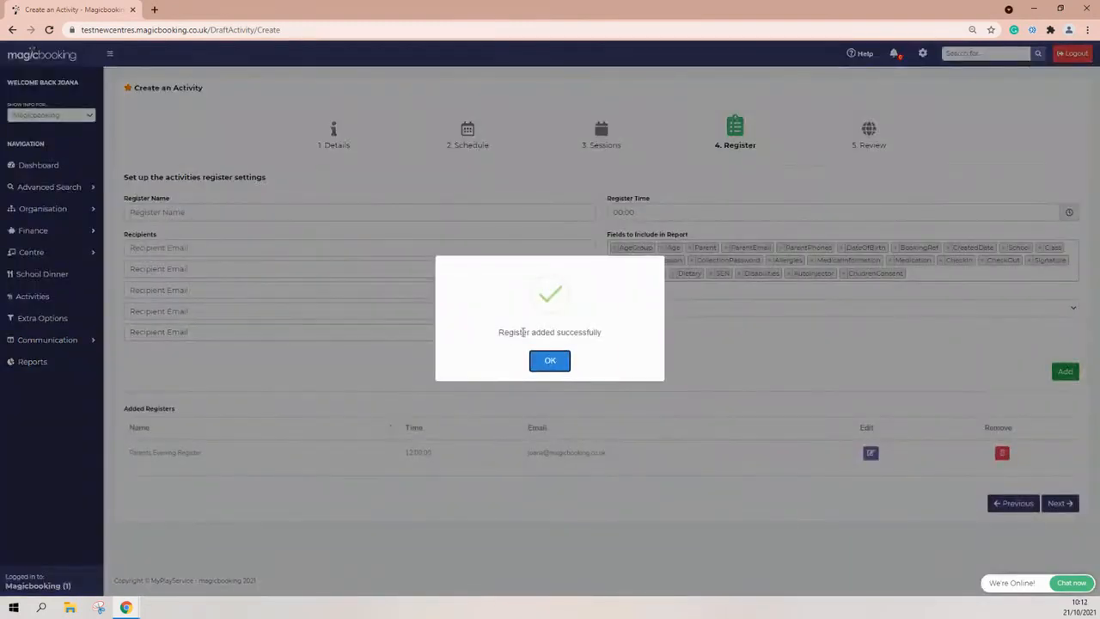
click(544, 364)
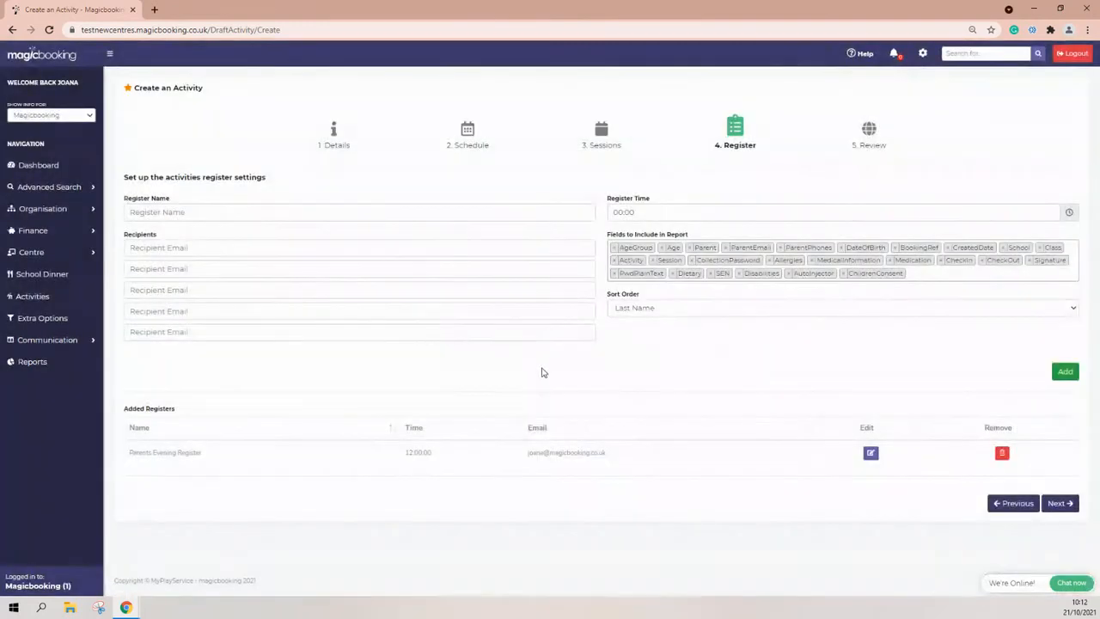
drag(434, 460, 410, 462)
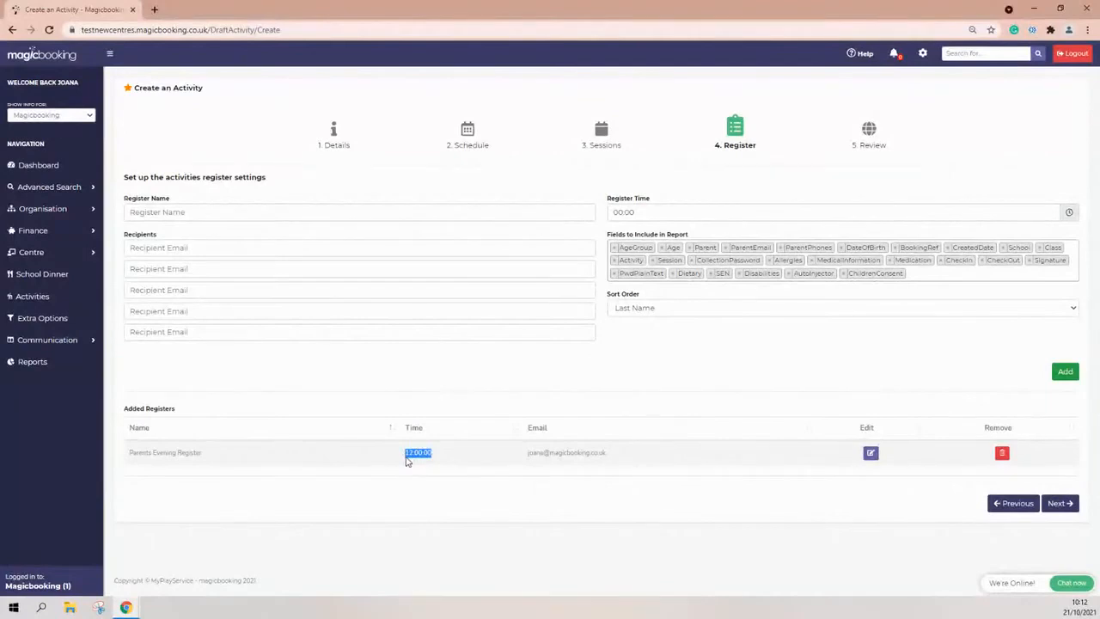
drag(529, 454, 539, 507)
click(796, 519)
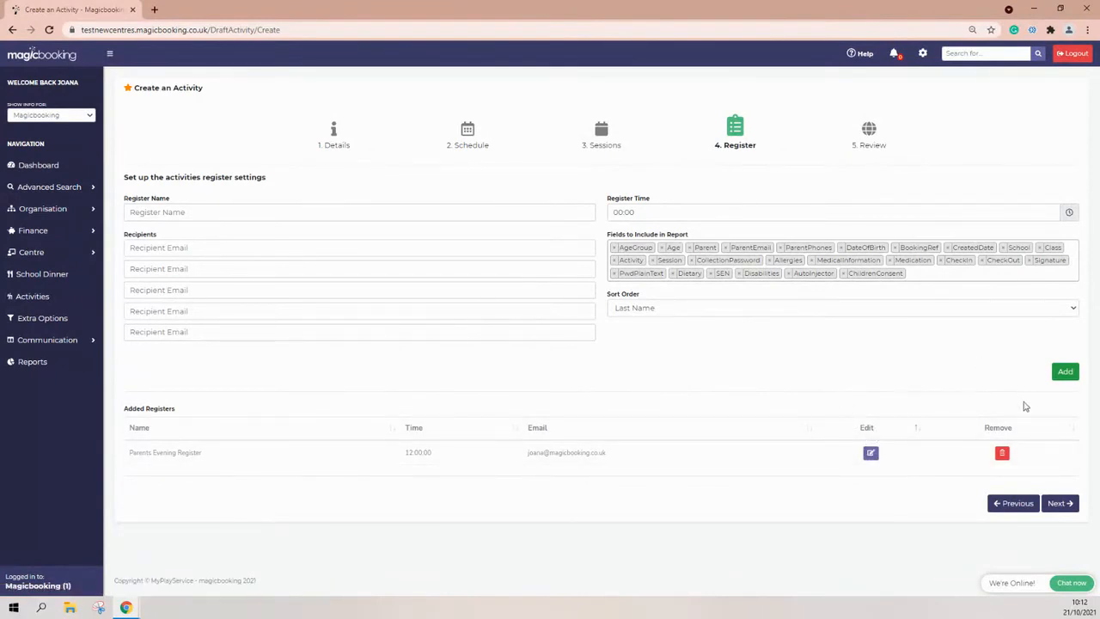
click(1061, 507)
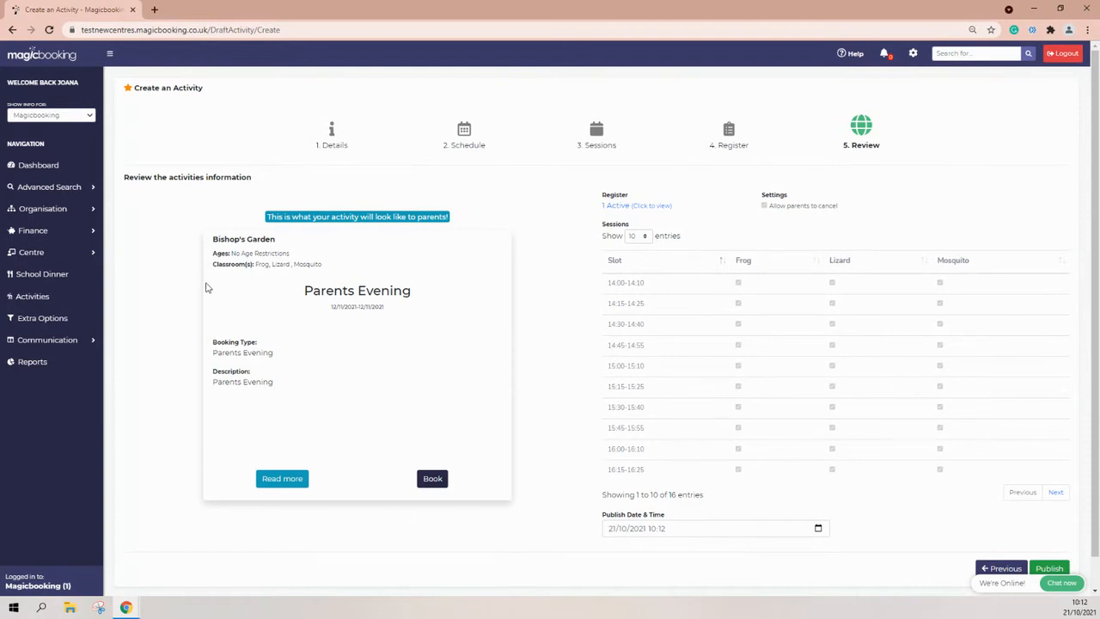
scroll(210, 332, down, 2)
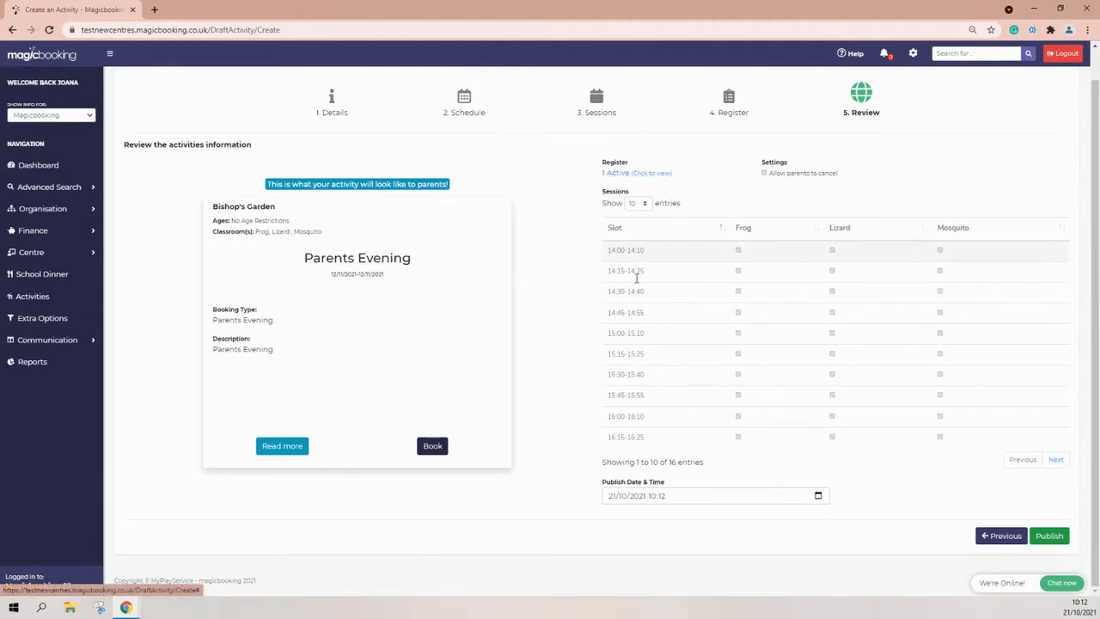
drag(600, 484, 665, 488)
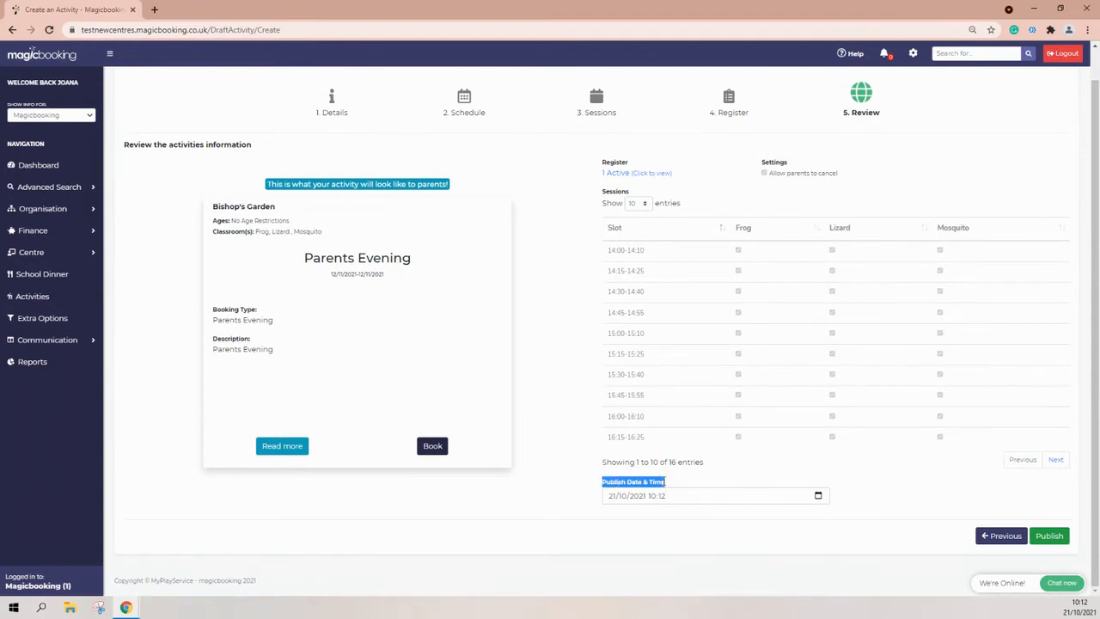
click(614, 496)
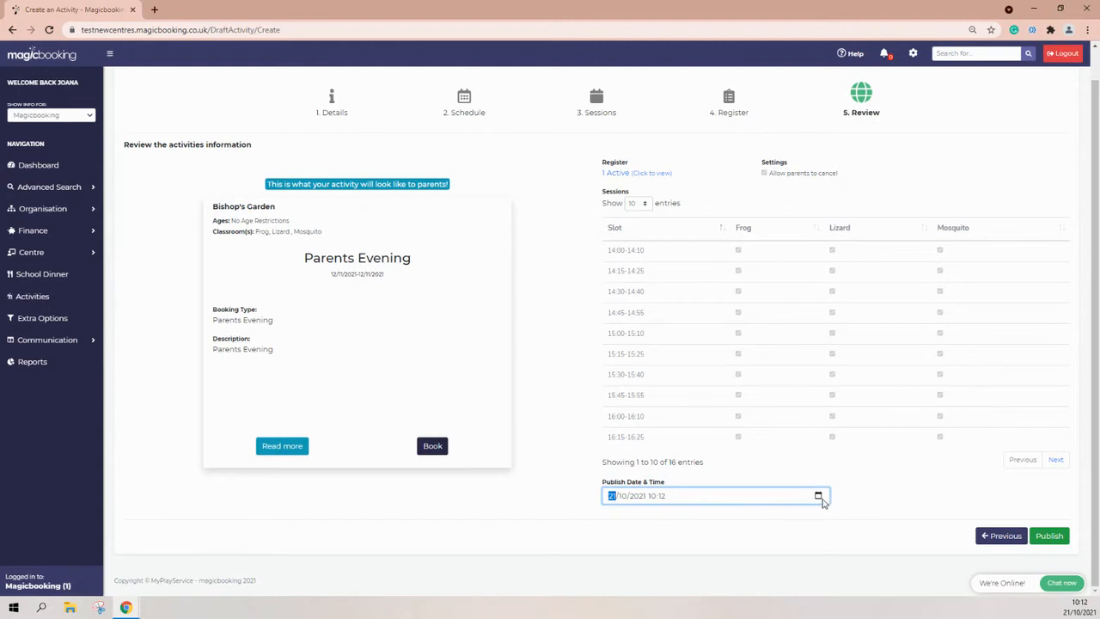
click(818, 496)
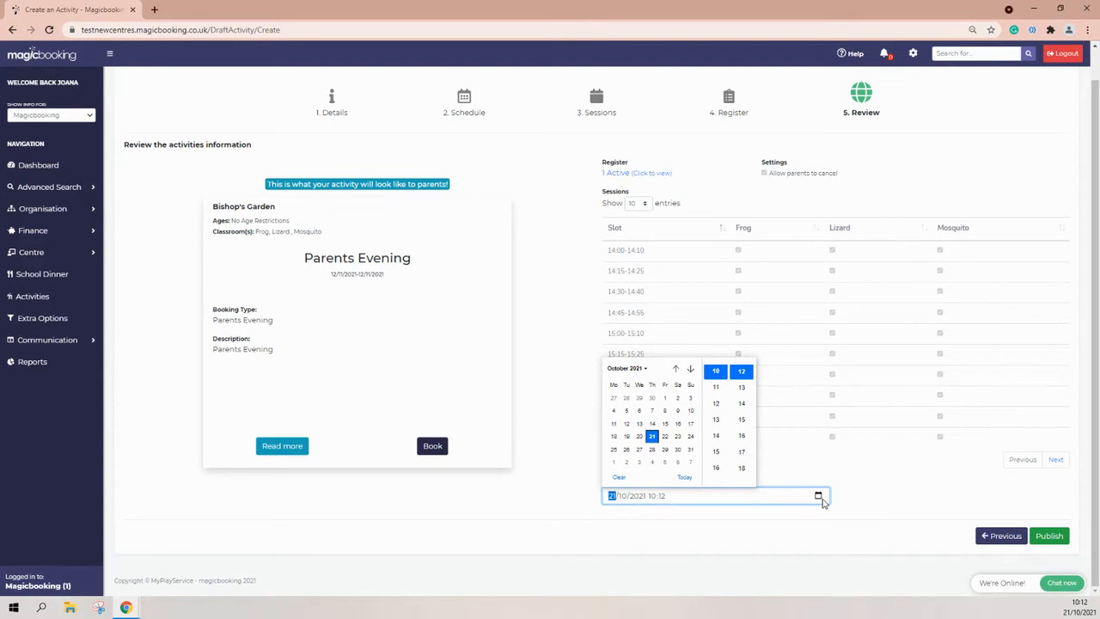
click(800, 468)
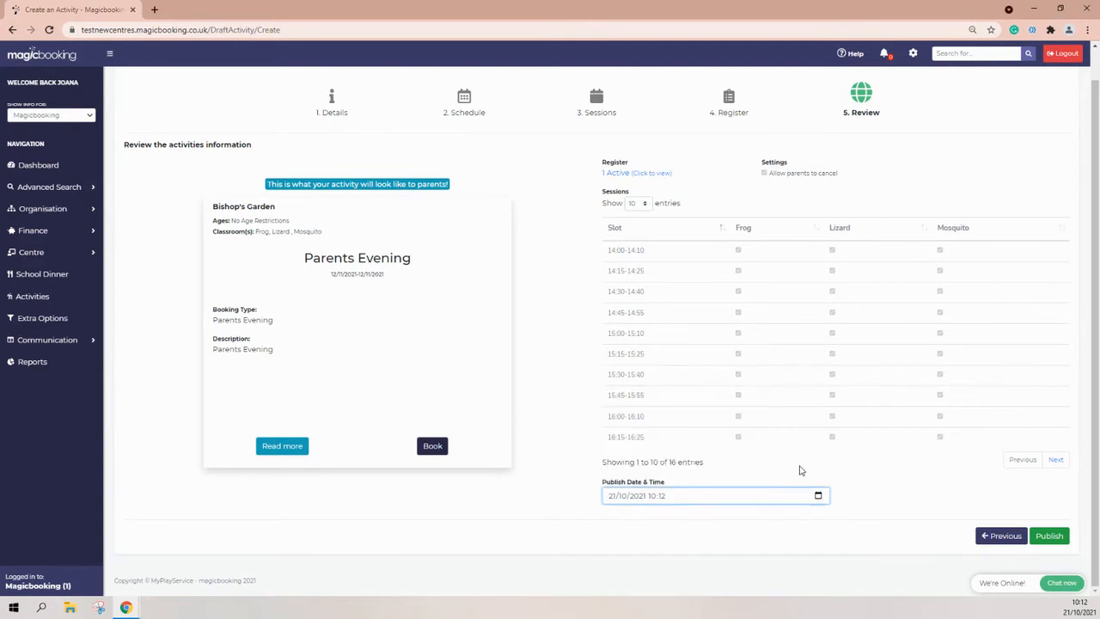
Publish Parents Evening, confirm with Yes, and review its Activity Details page.
click(1049, 535)
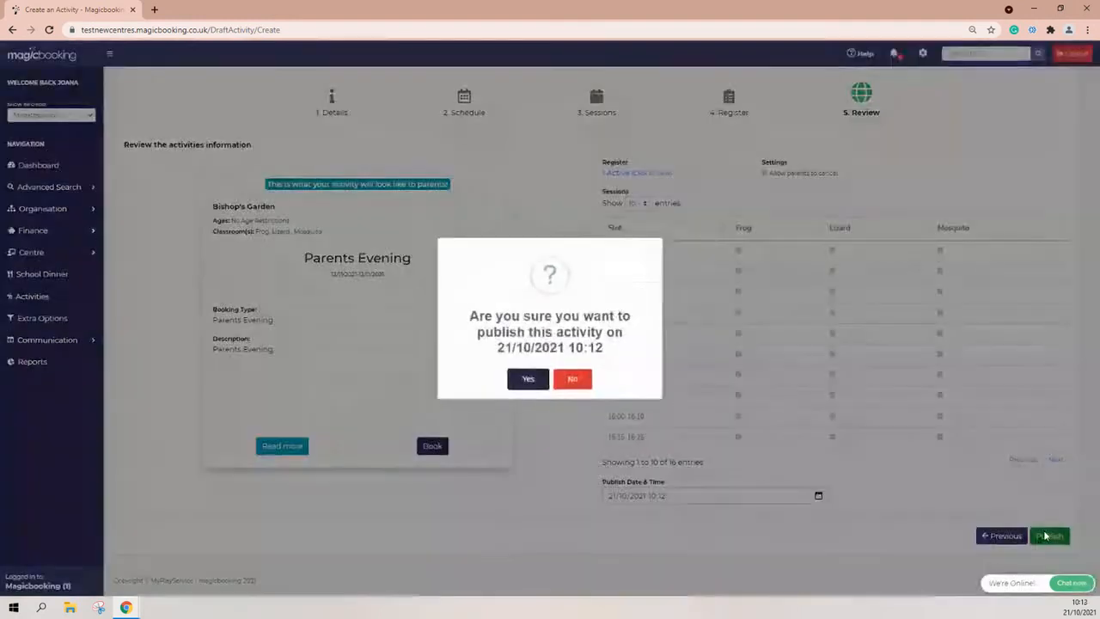
click(526, 379)
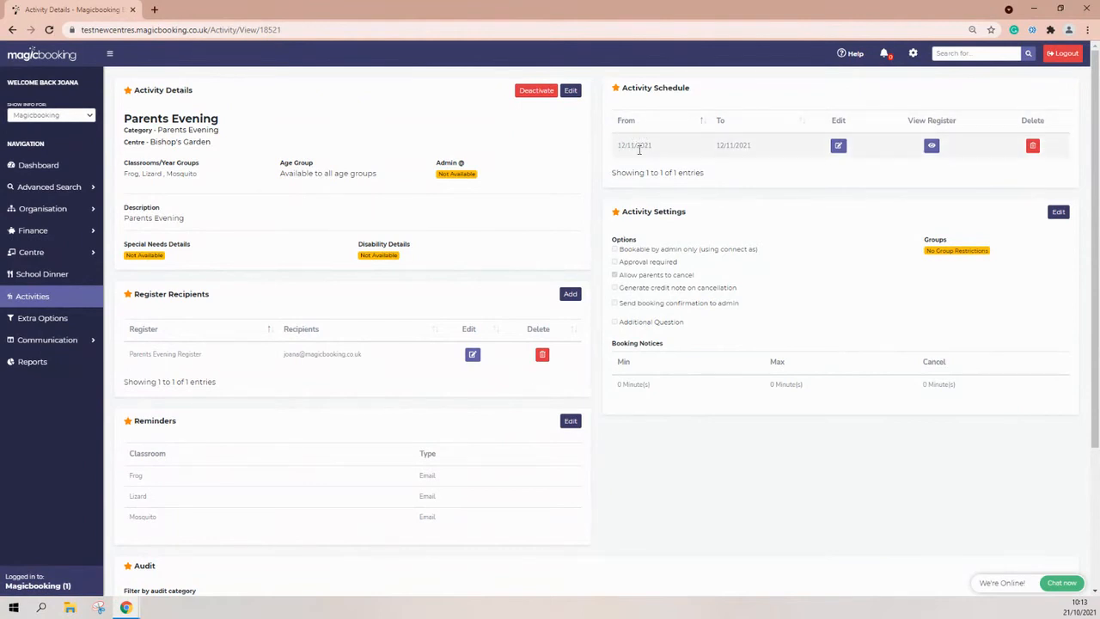
drag(641, 146, 615, 145)
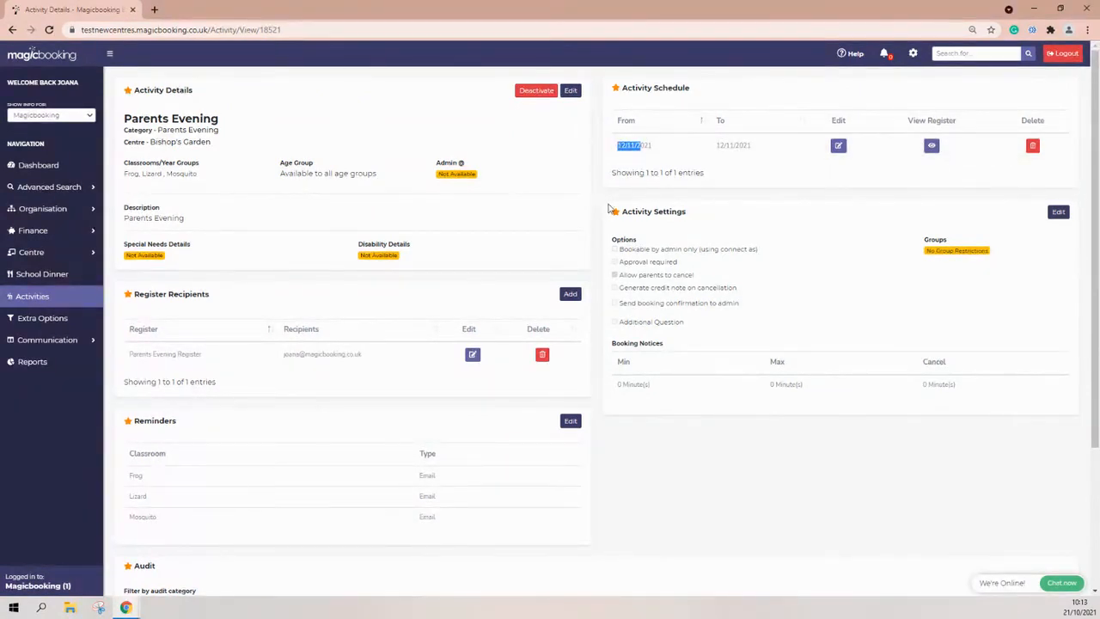
click(698, 479)
scroll(409, 319, down, 3)
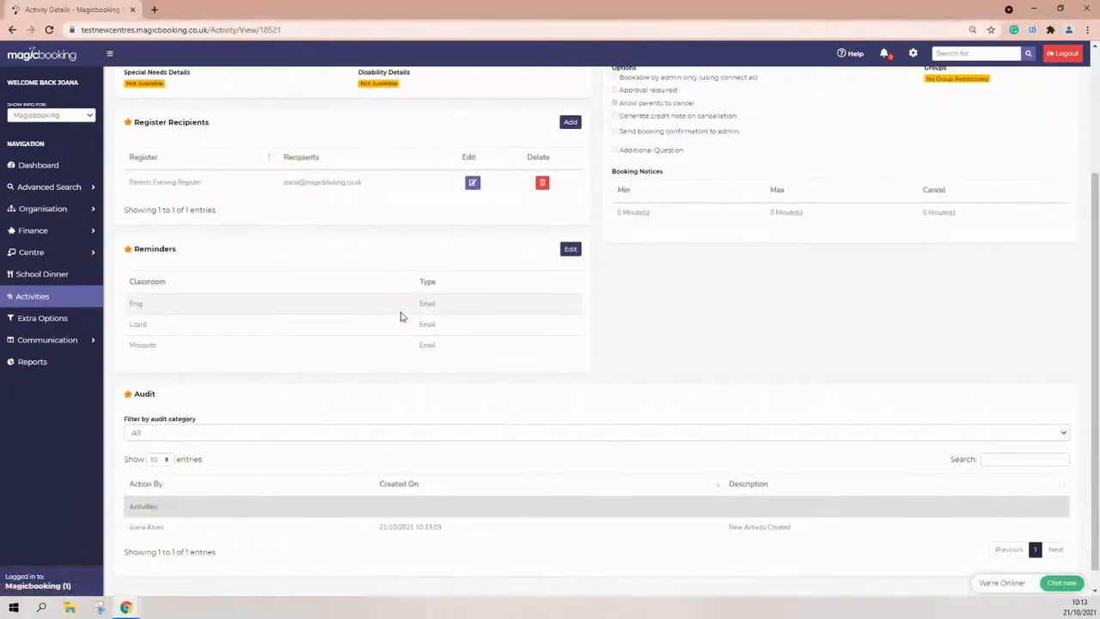
scroll(400, 317, up, 3)
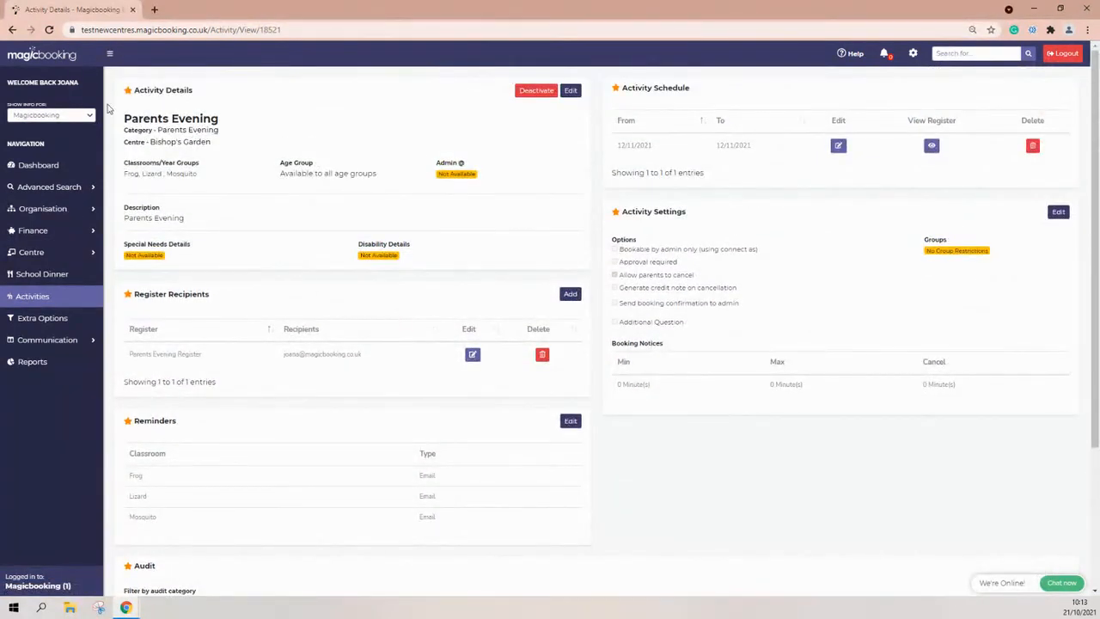
Confirm Parents Evening is listed under Bishop's Garden, then bring the parent Log In tab into view.
click(47, 300)
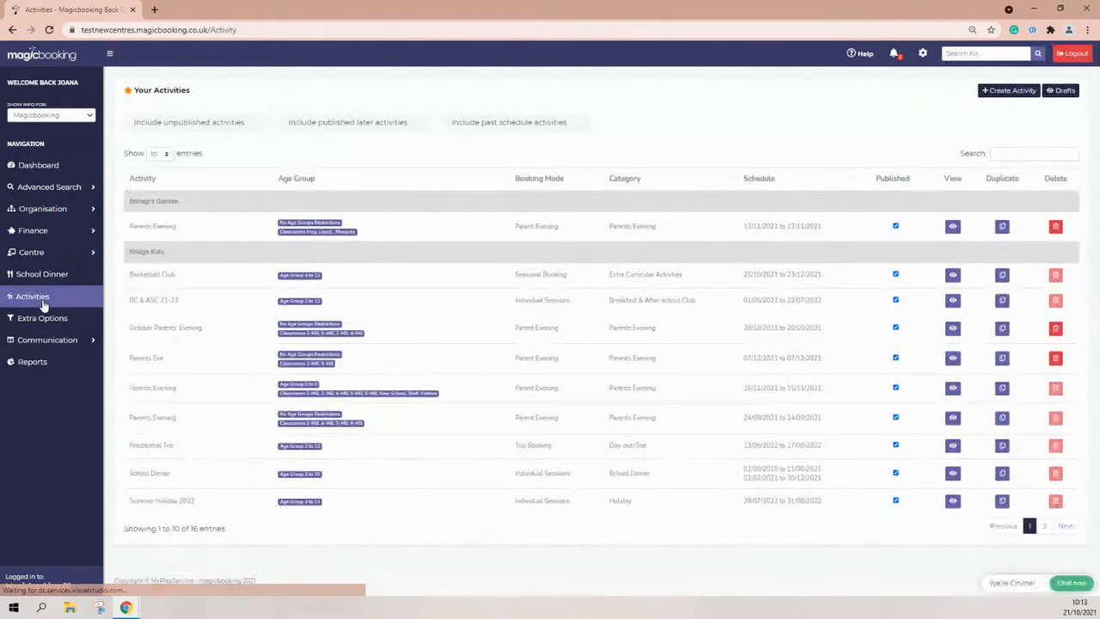
drag(126, 227, 176, 228)
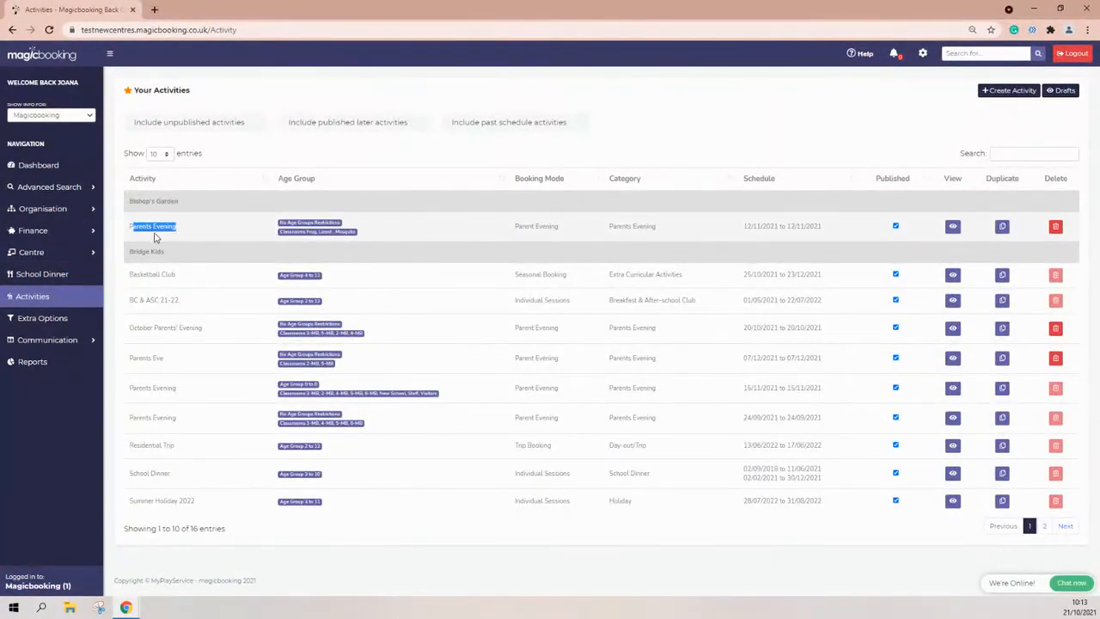
drag(822, 227, 742, 226)
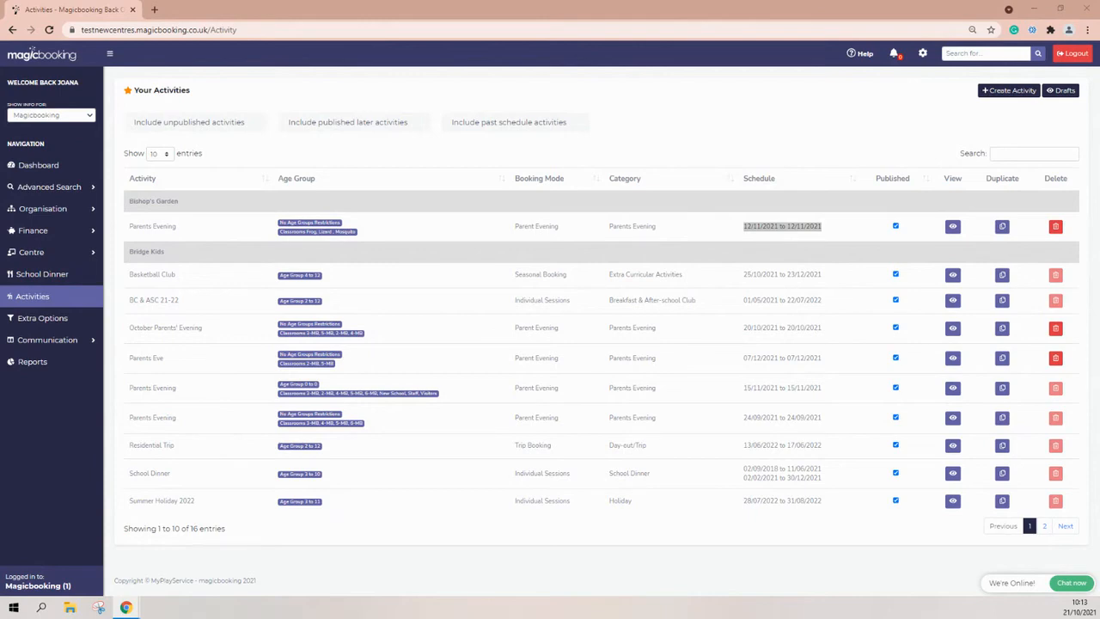
drag(537, 23, 220, 23)
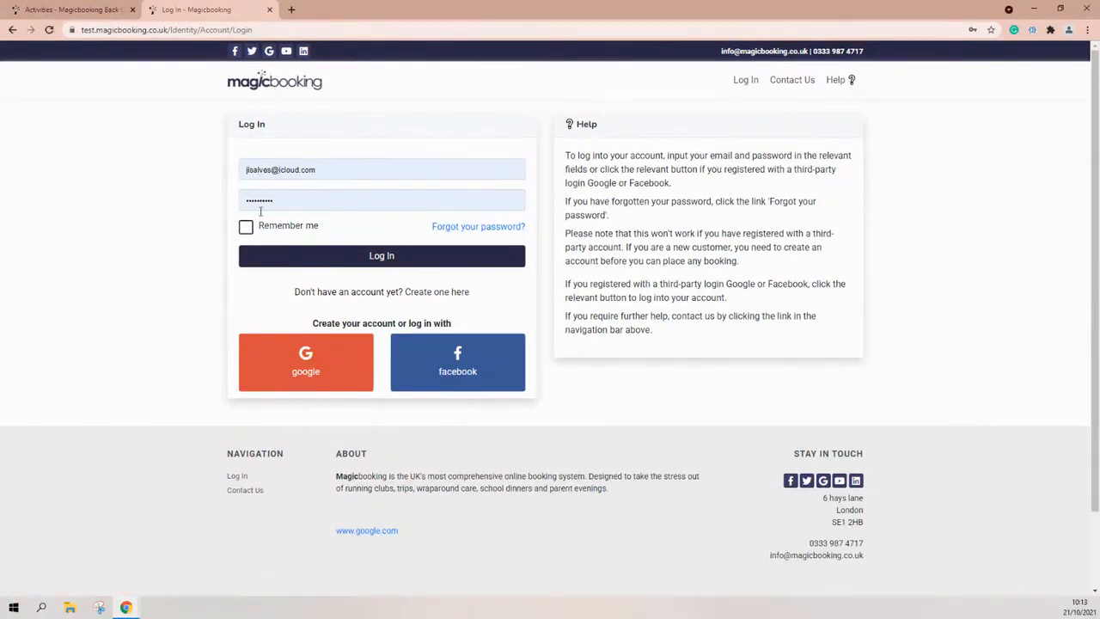
Log in as the parent and connect to the Magicbooking organisation.
click(355, 256)
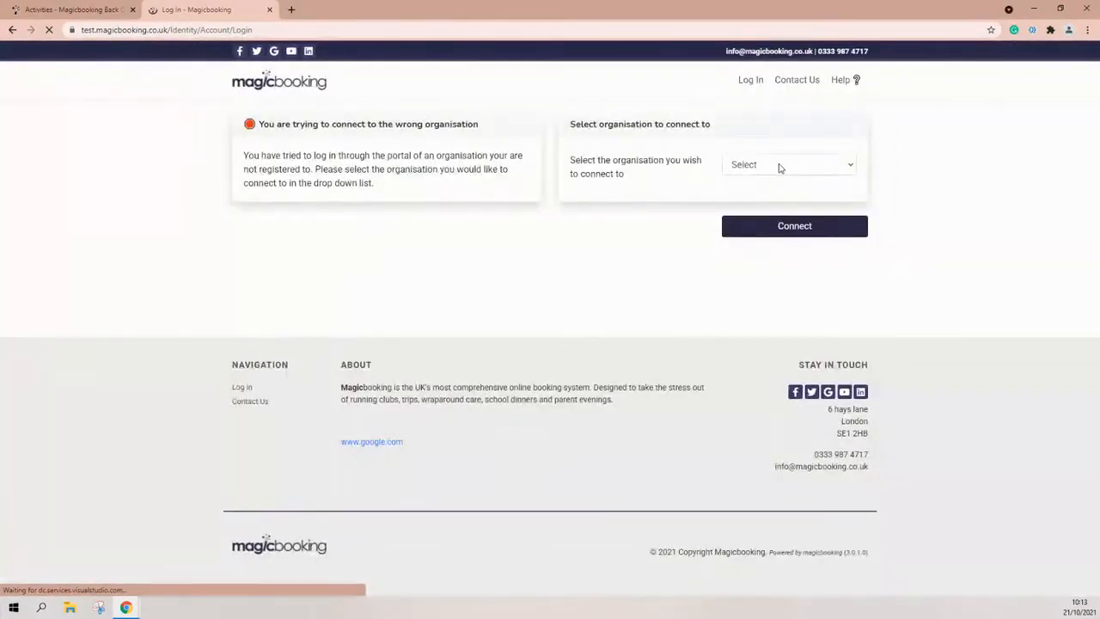
click(779, 168)
click(756, 201)
click(796, 236)
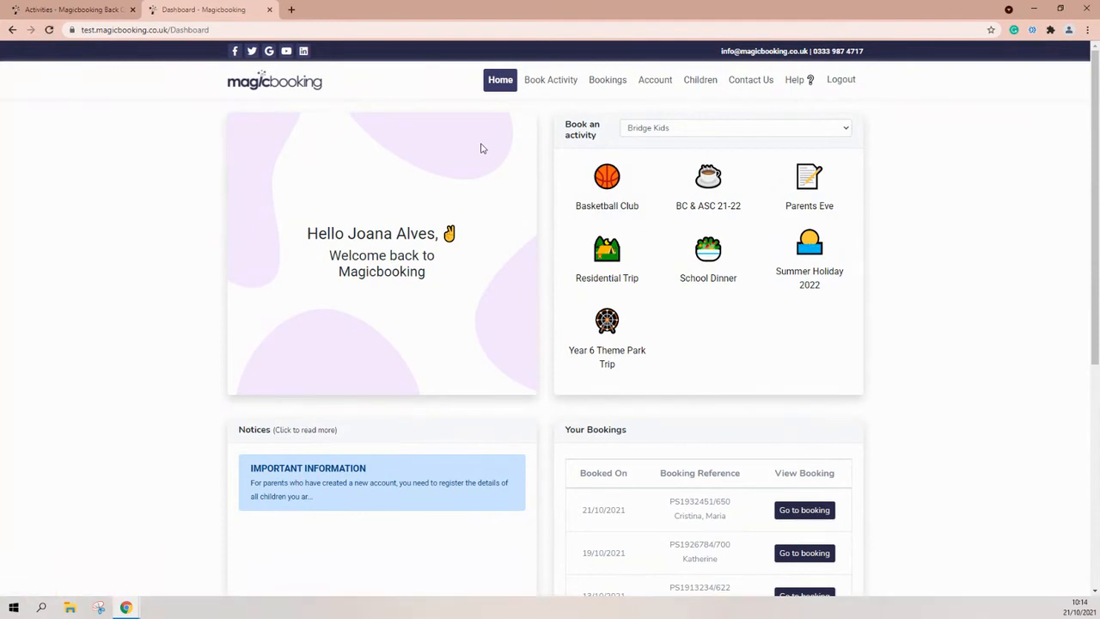
Filter bookable activities by Bishop's Garden and locate the Parents Evening on 12/11/2021.
click(565, 82)
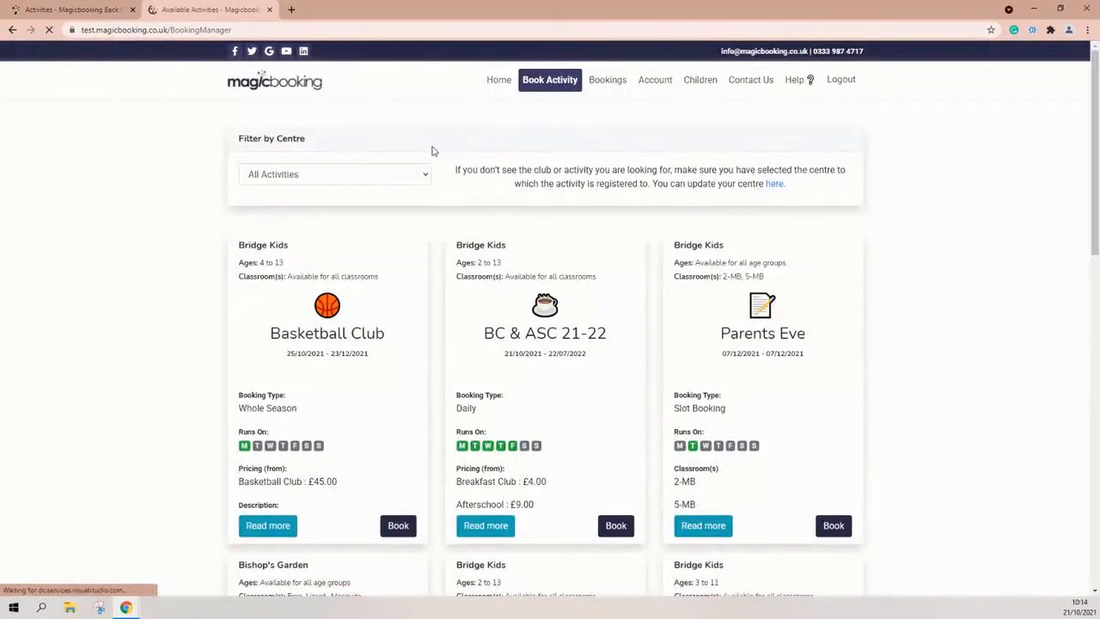
click(404, 172)
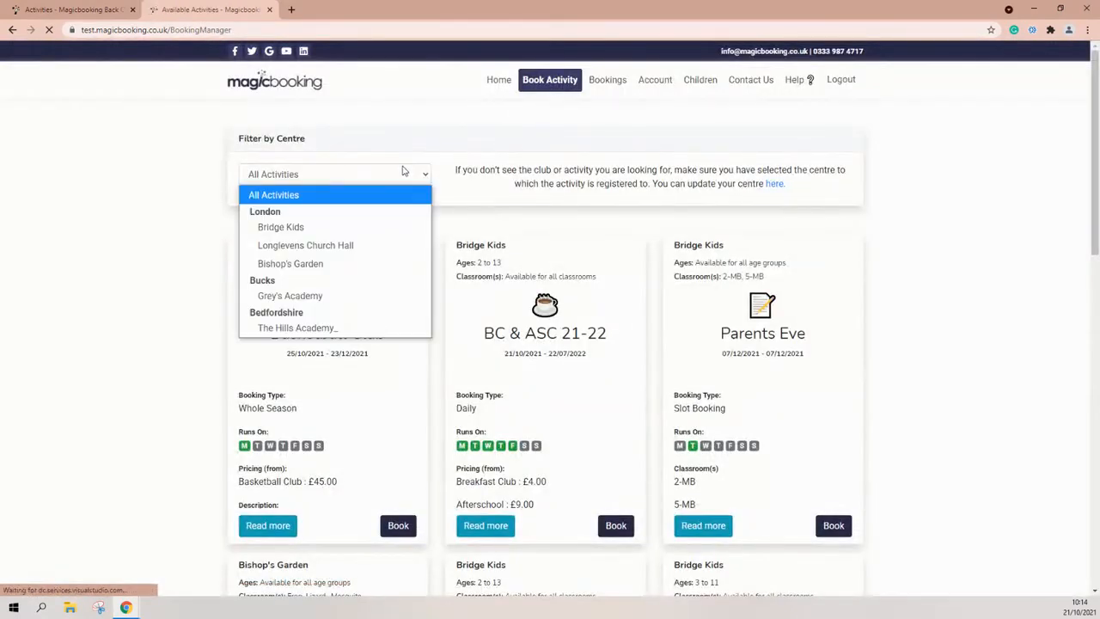
click(327, 266)
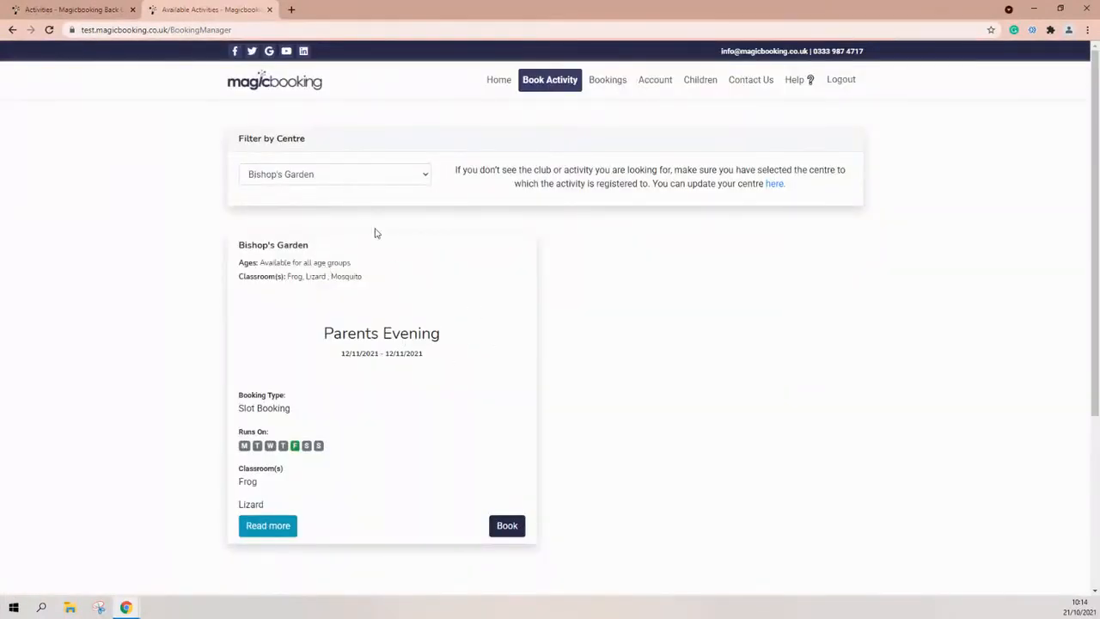
scroll(412, 269, down, 1)
scroll(424, 281, down, 1)
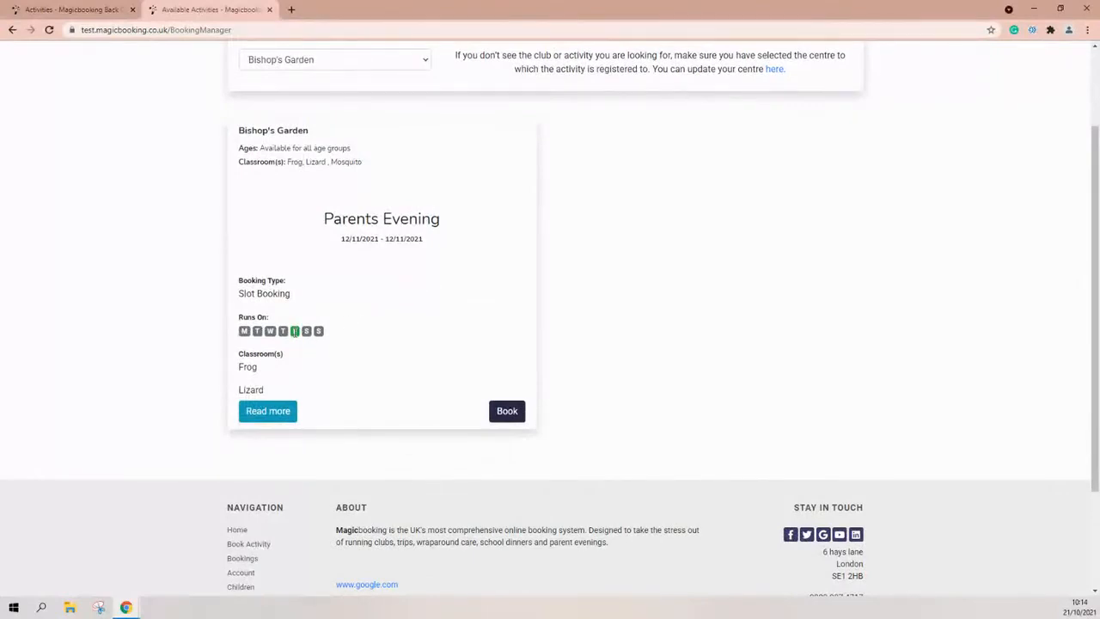
drag(341, 239, 372, 240)
click(364, 286)
Open the Parents Evening booking page and review the Mosquito and Lizard slot columns.
click(507, 411)
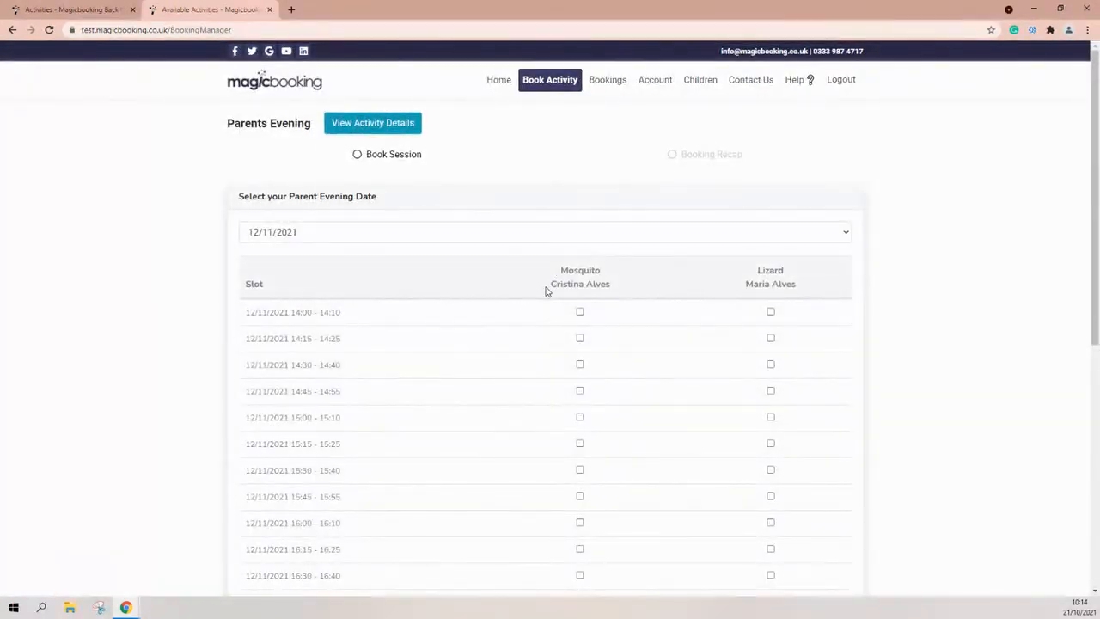
drag(548, 284, 612, 283)
drag(744, 283, 791, 283)
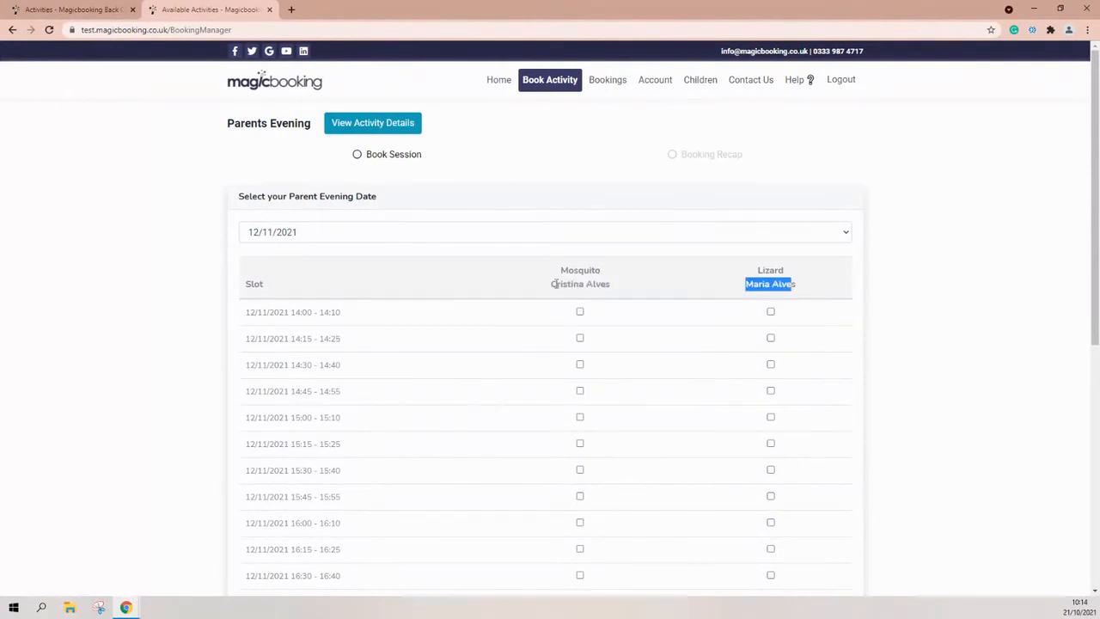
click(763, 286)
scroll(773, 269, down, 1)
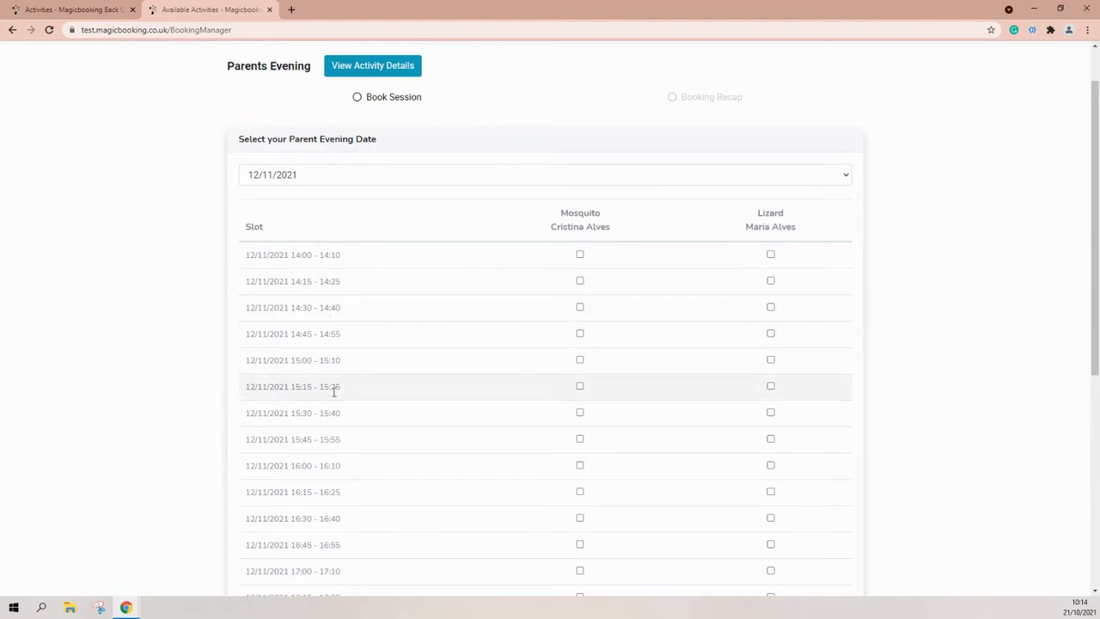
scroll(335, 388, down, 1)
scroll(334, 392, down, 1)
scroll(334, 361, up, 1)
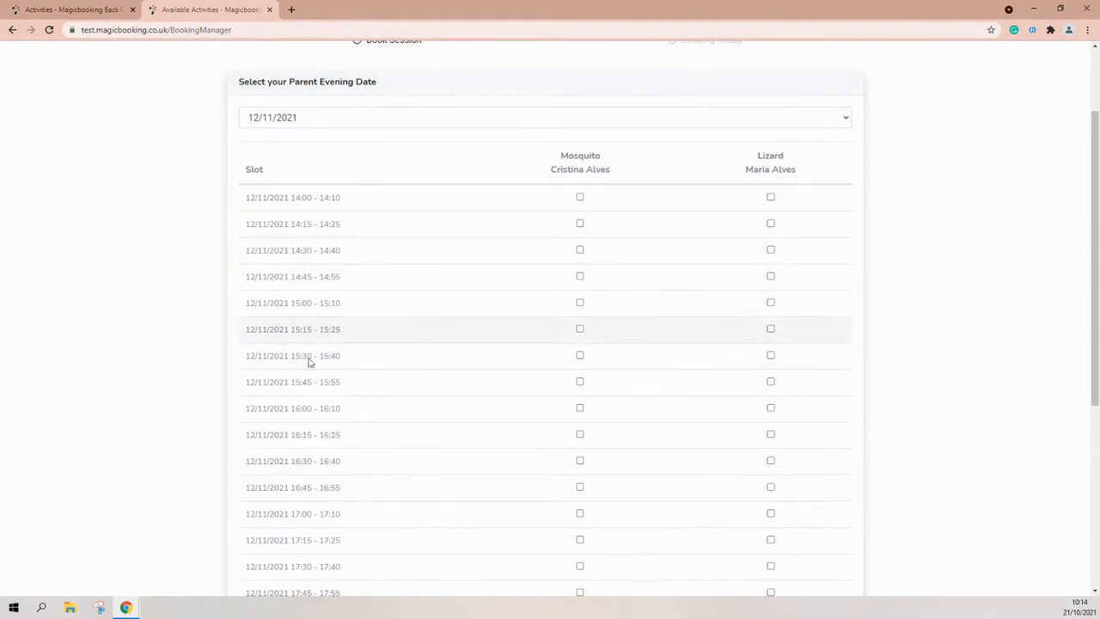
scroll(305, 457, down, 1)
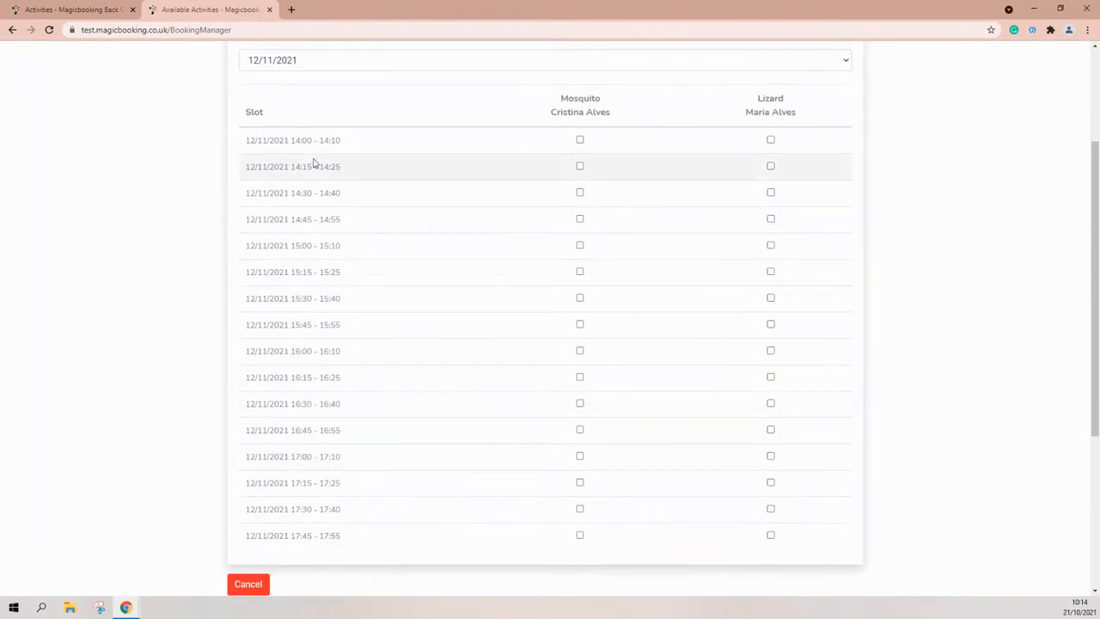
Tick the 15:00 Mosquito and 15:30 Lizard slots and continue to the booking recap.
click(580, 245)
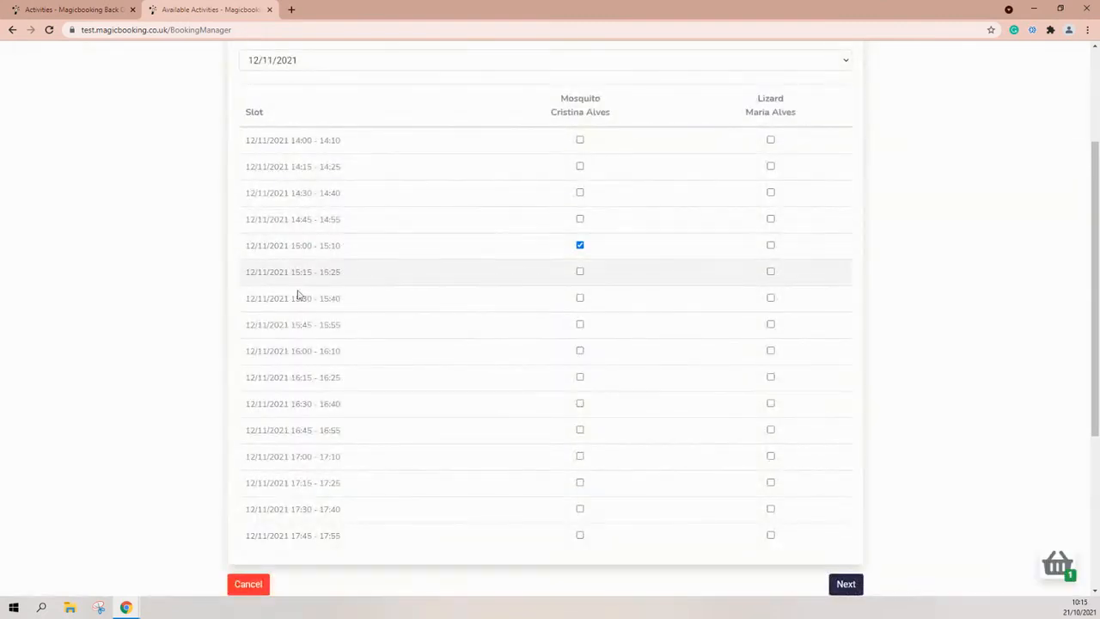
click(770, 297)
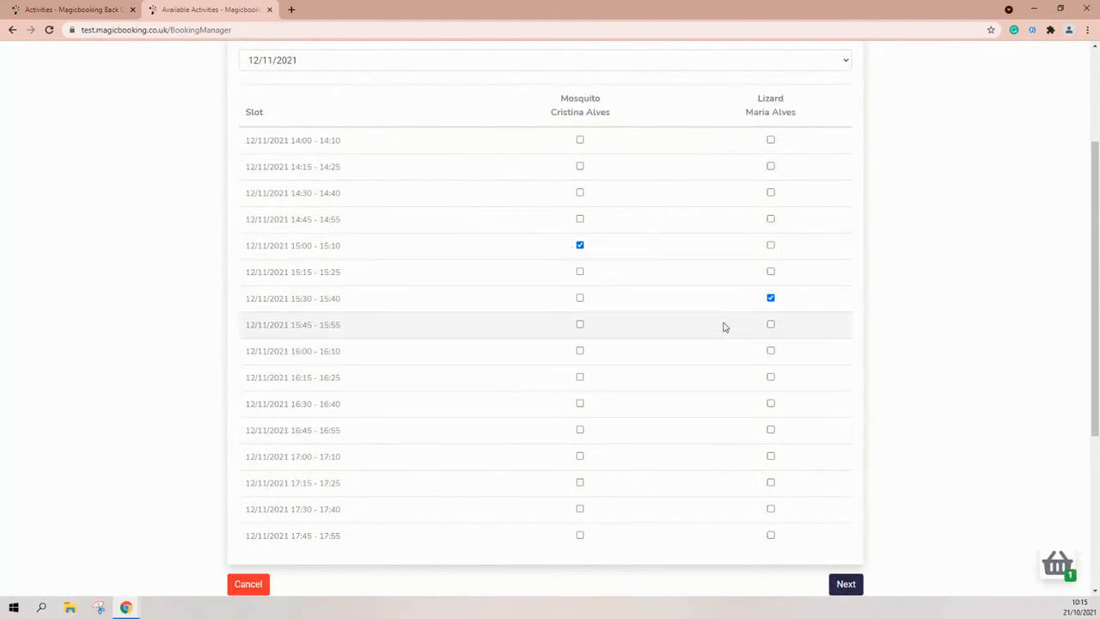
scroll(747, 369, down, 1)
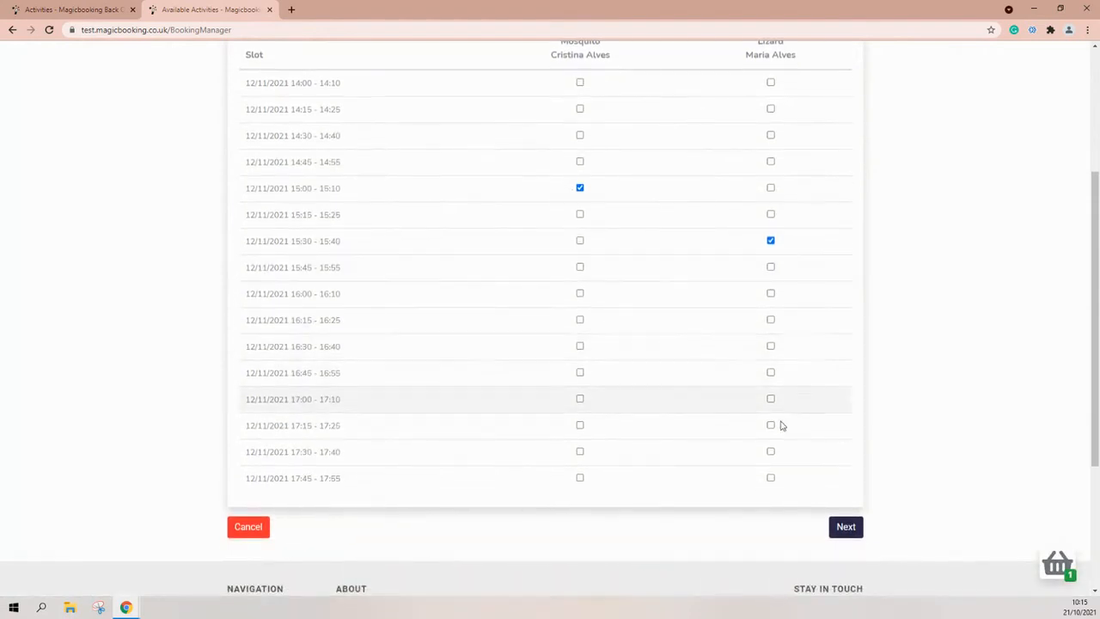
click(845, 529)
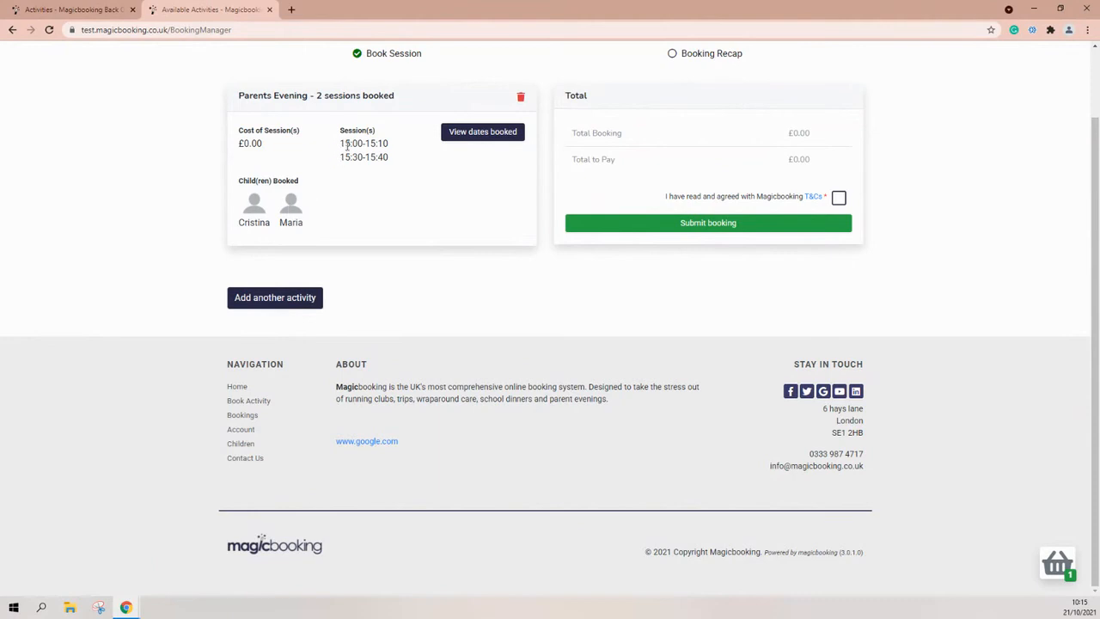
Accept the T&Cs, submit the two-session booking, and return to the admin tab.
click(839, 198)
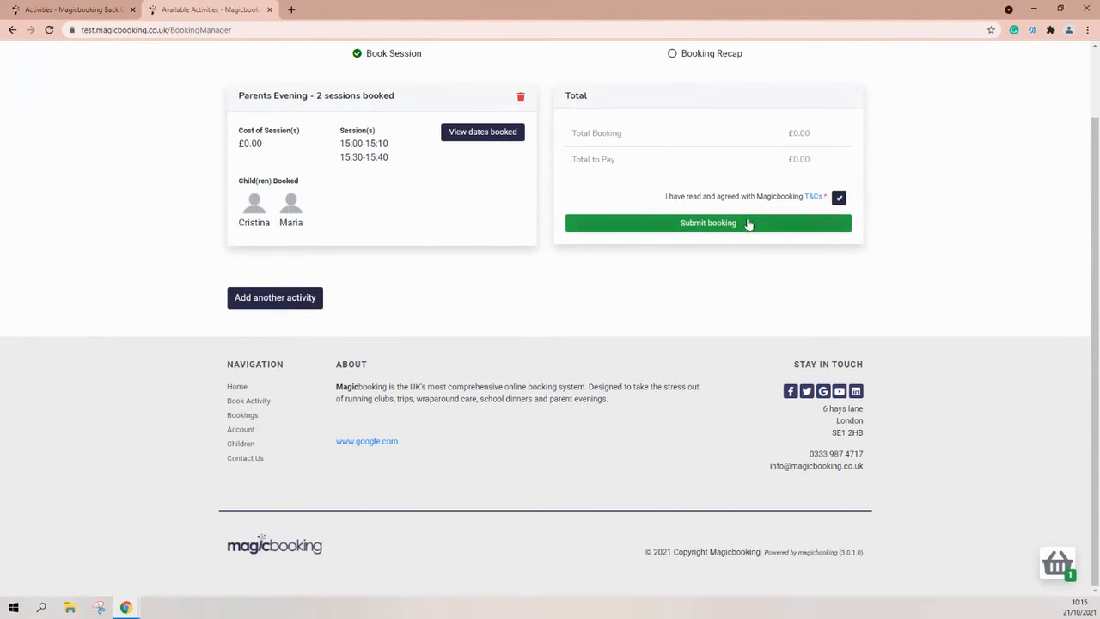
click(705, 225)
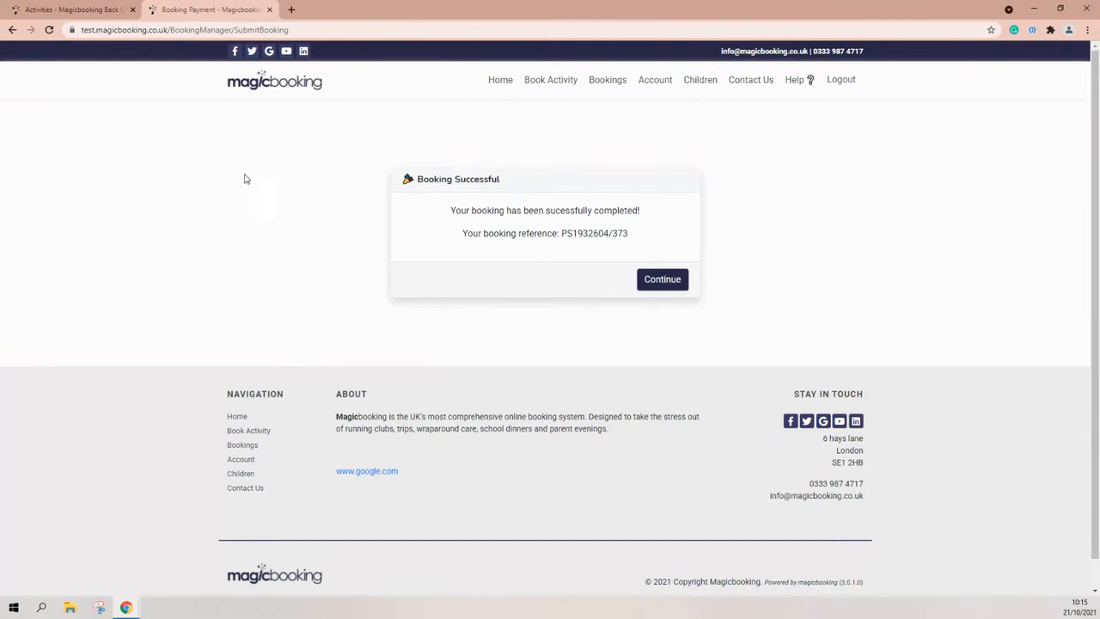
click(87, 10)
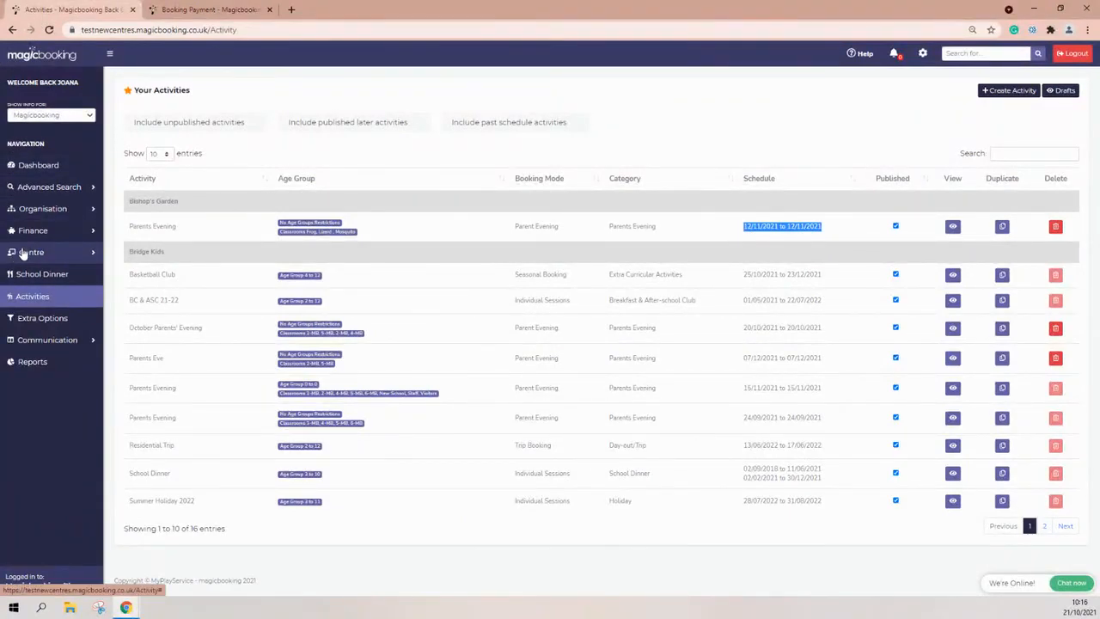
Open the register search with centre Bishop's Garden and activity Parents Evening.
click(26, 252)
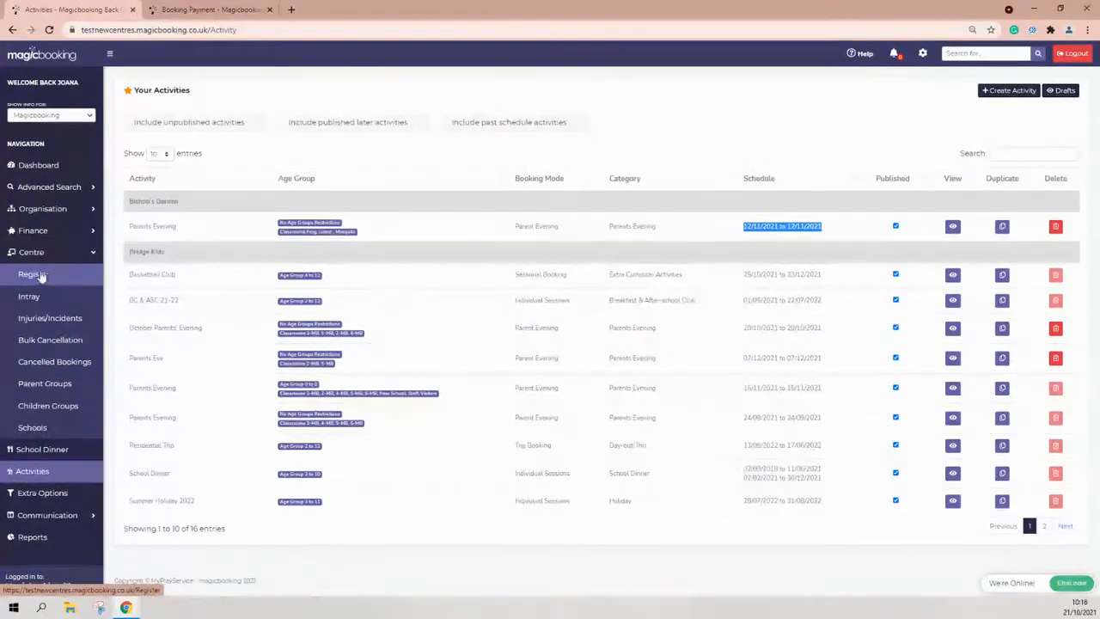
click(35, 274)
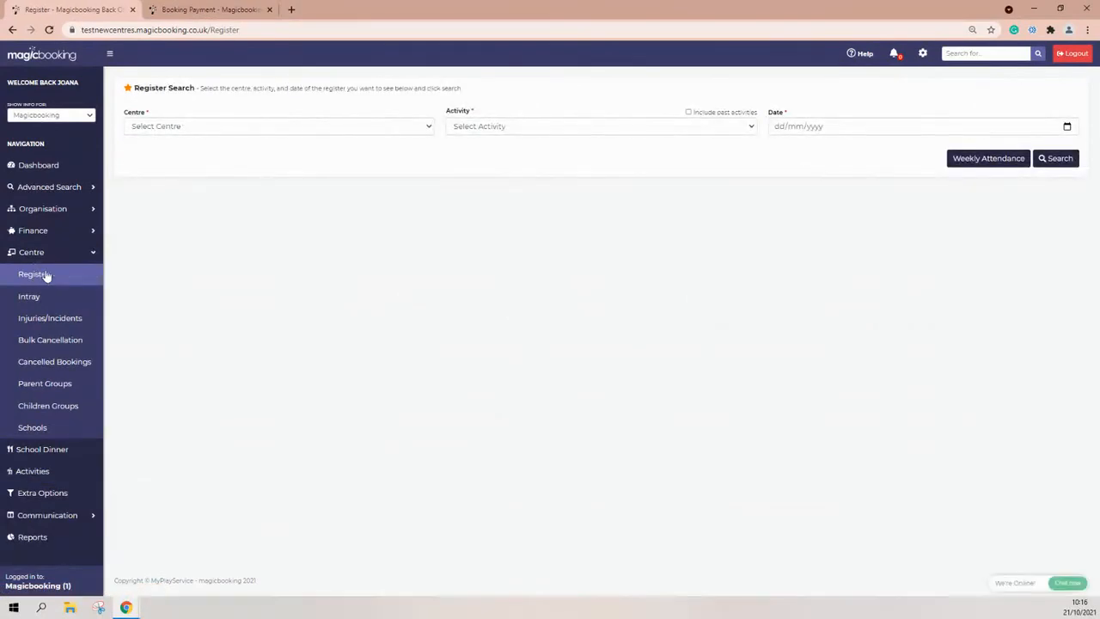
click(129, 131)
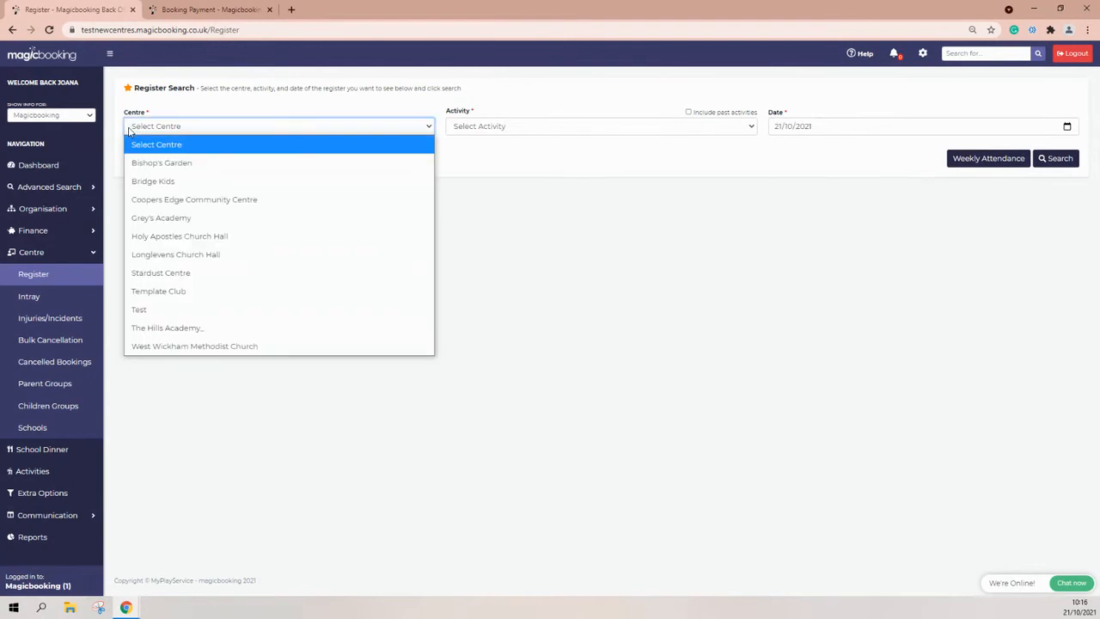
click(169, 171)
click(494, 129)
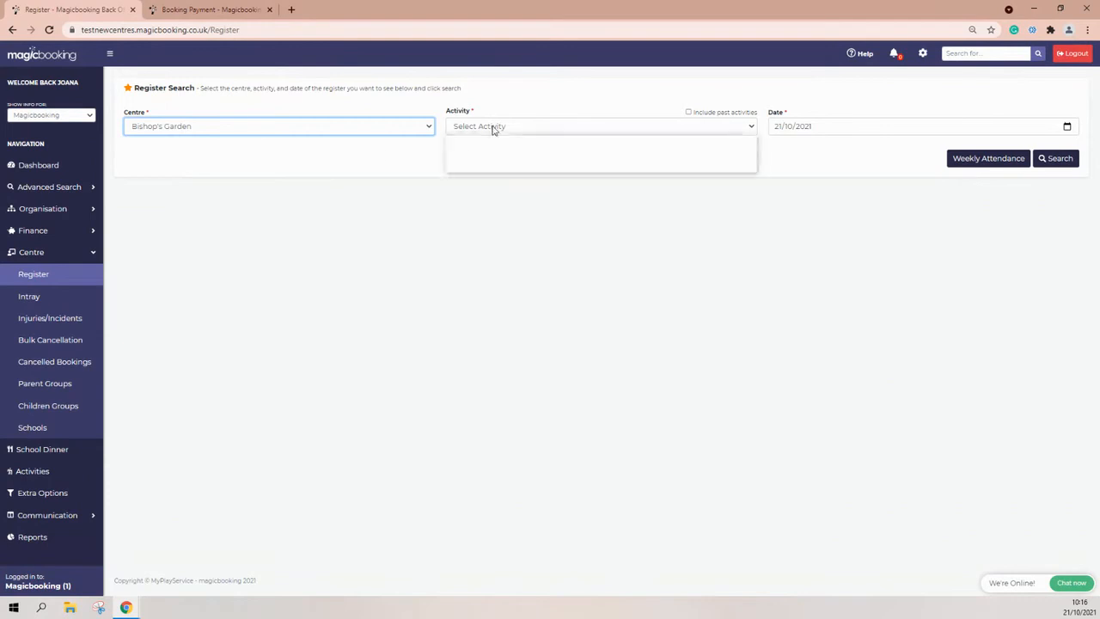
click(490, 163)
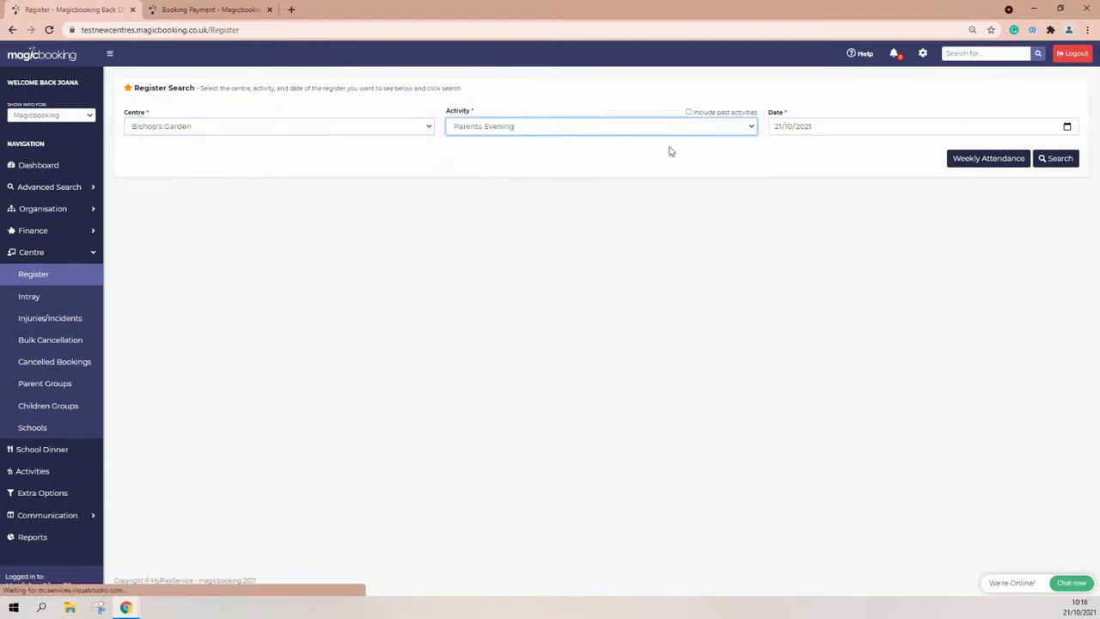
Set the register date to 12/11/2021 and search to load the register.
click(789, 125)
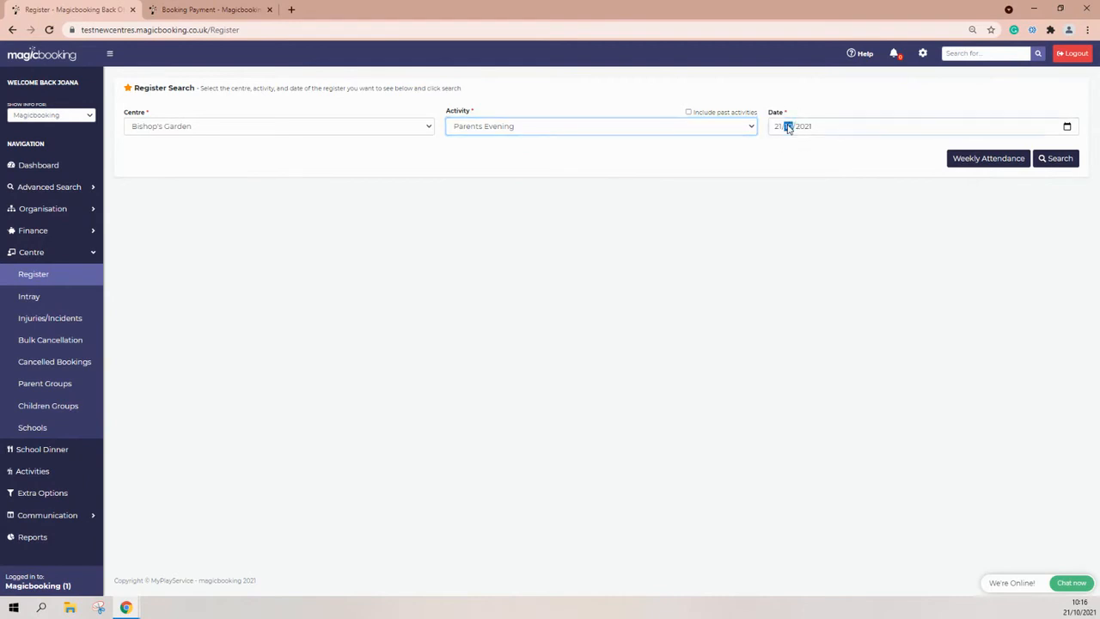
click(1067, 127)
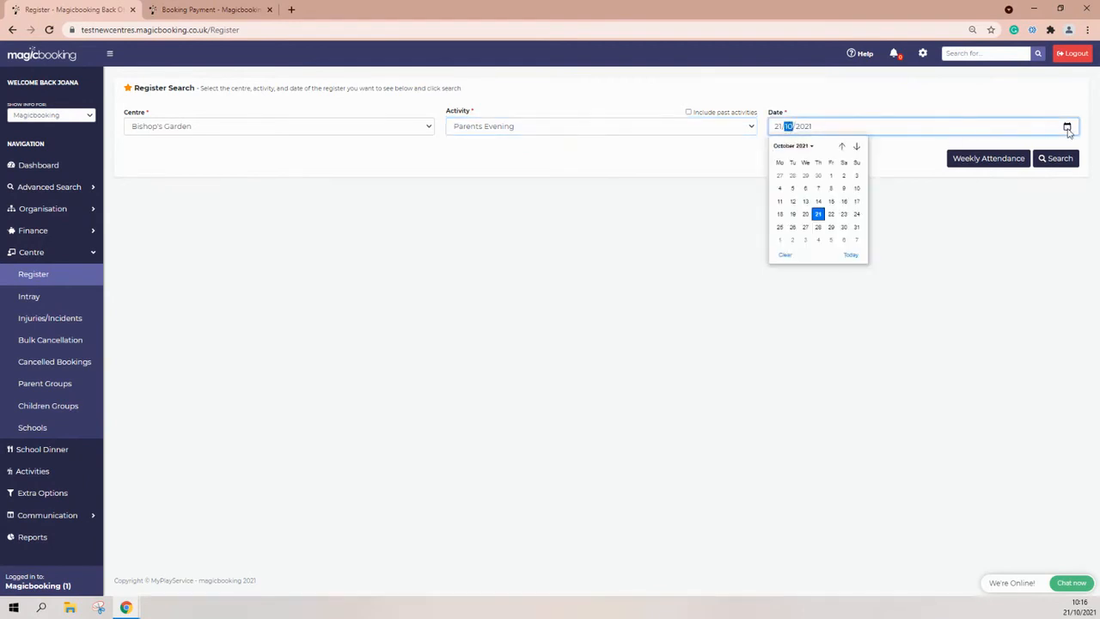
click(856, 147)
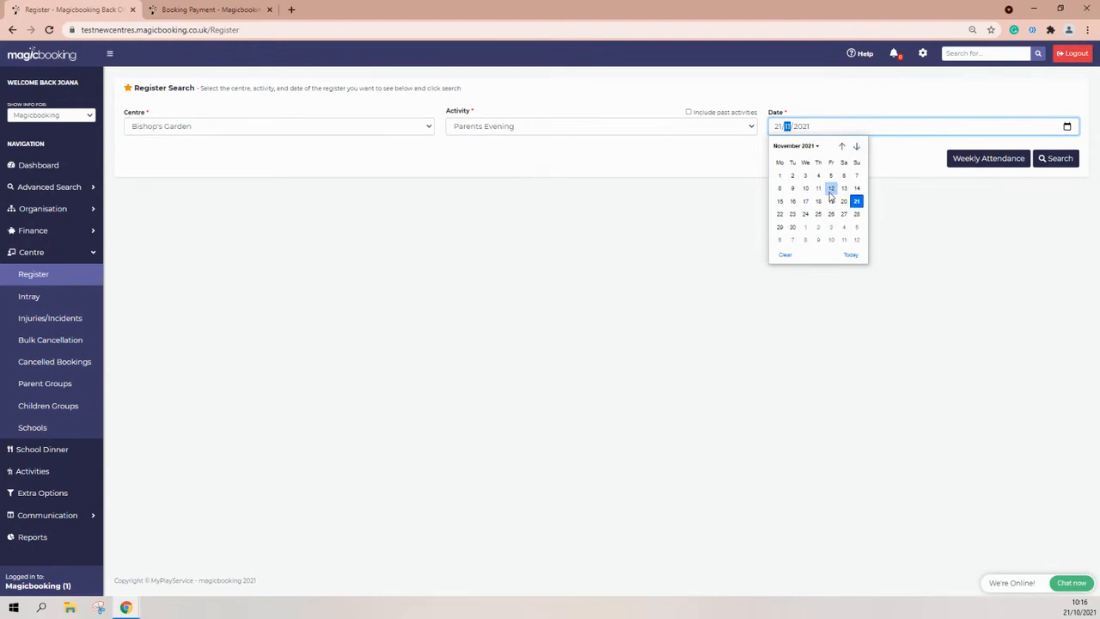
click(830, 190)
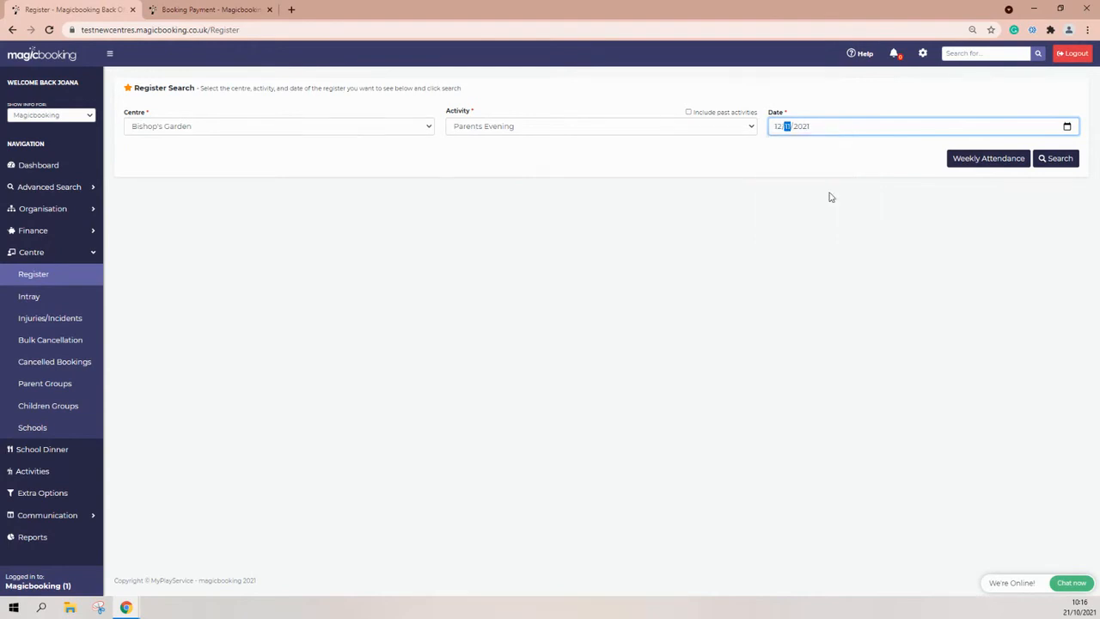
click(1047, 162)
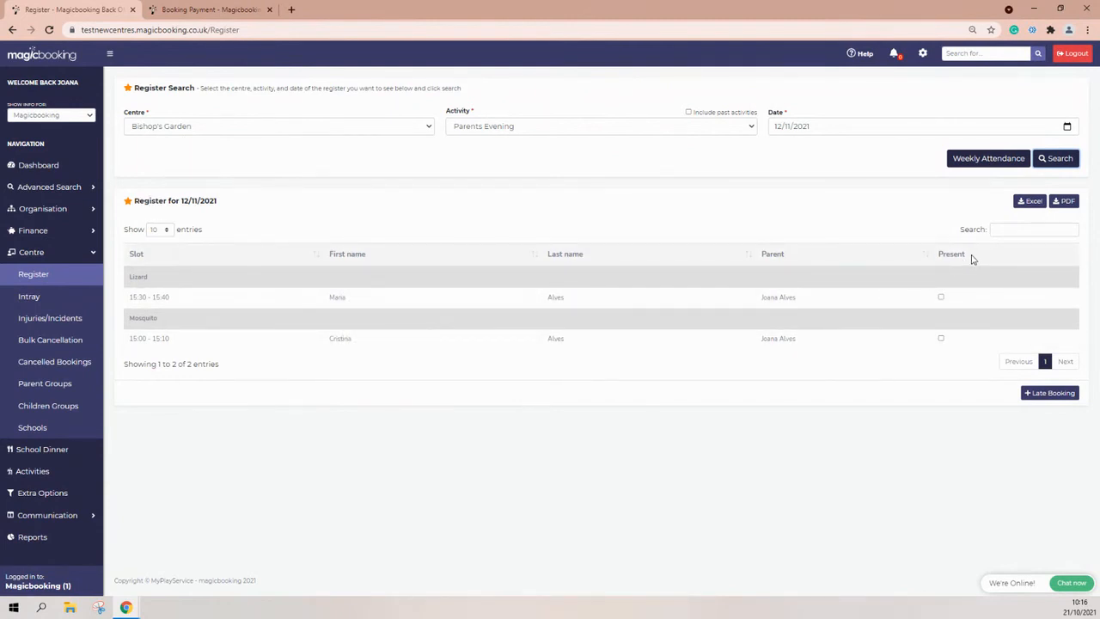
Mark the Lizard child's 15:30–15:40 slot present and export the register to Excel.
drag(968, 258, 939, 254)
click(941, 297)
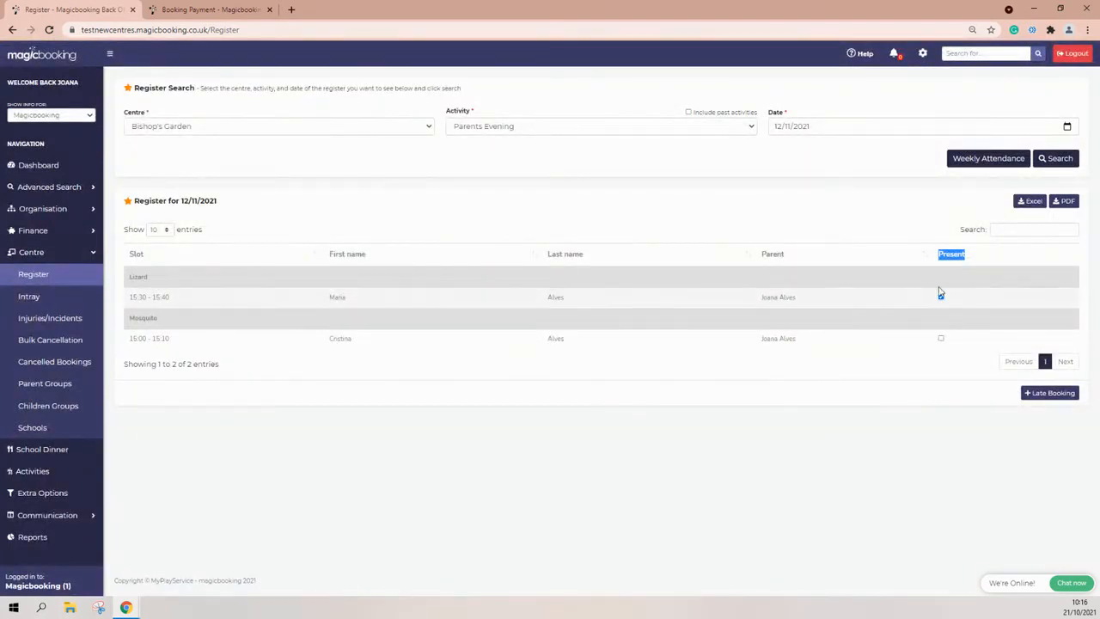
click(907, 355)
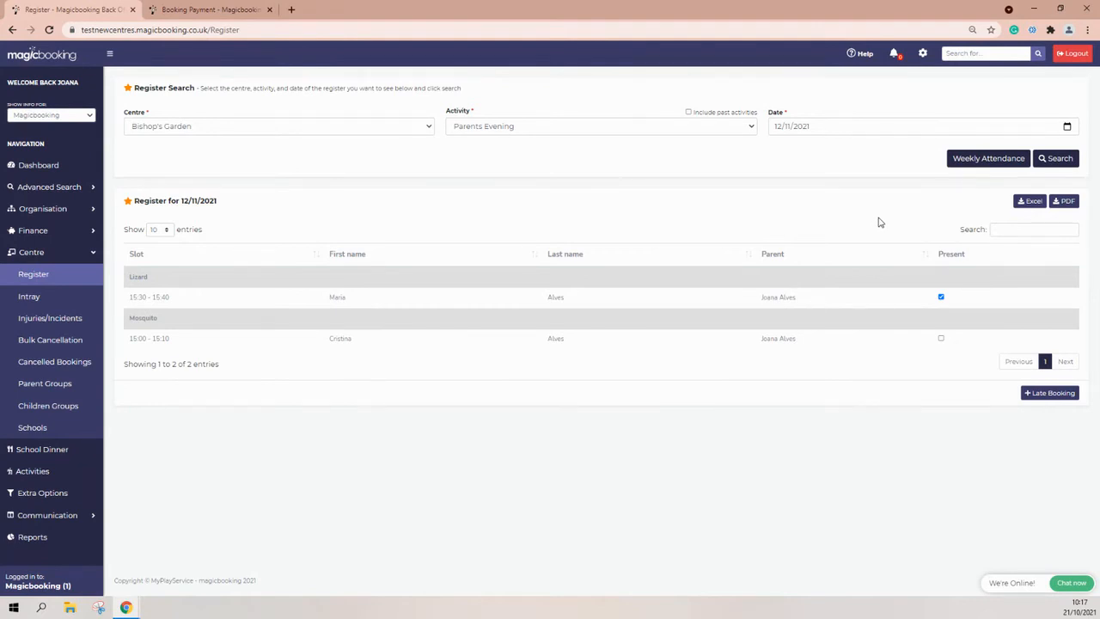
click(1031, 201)
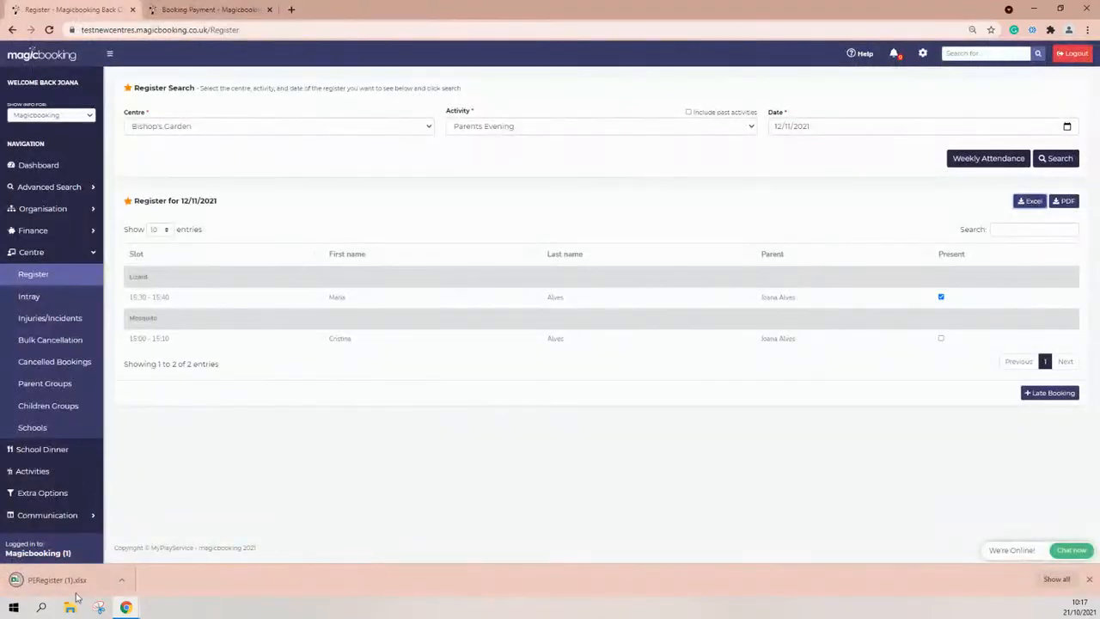
Open PERegister (1).xlsx, confirm Lizard shows Present Yes, then minimise Excel.
click(56, 580)
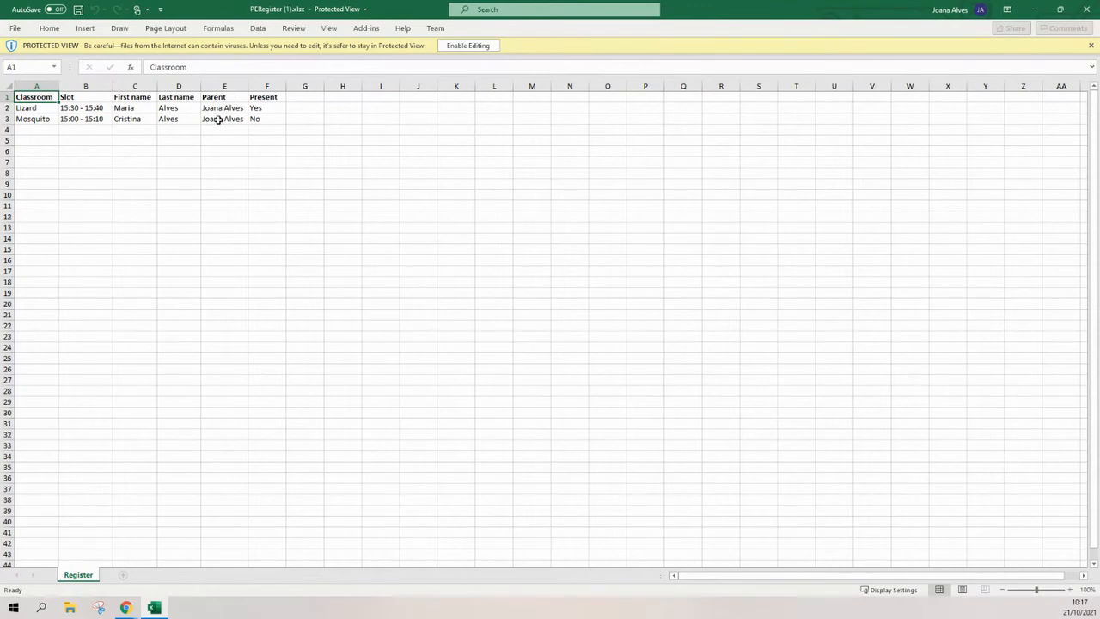
click(267, 108)
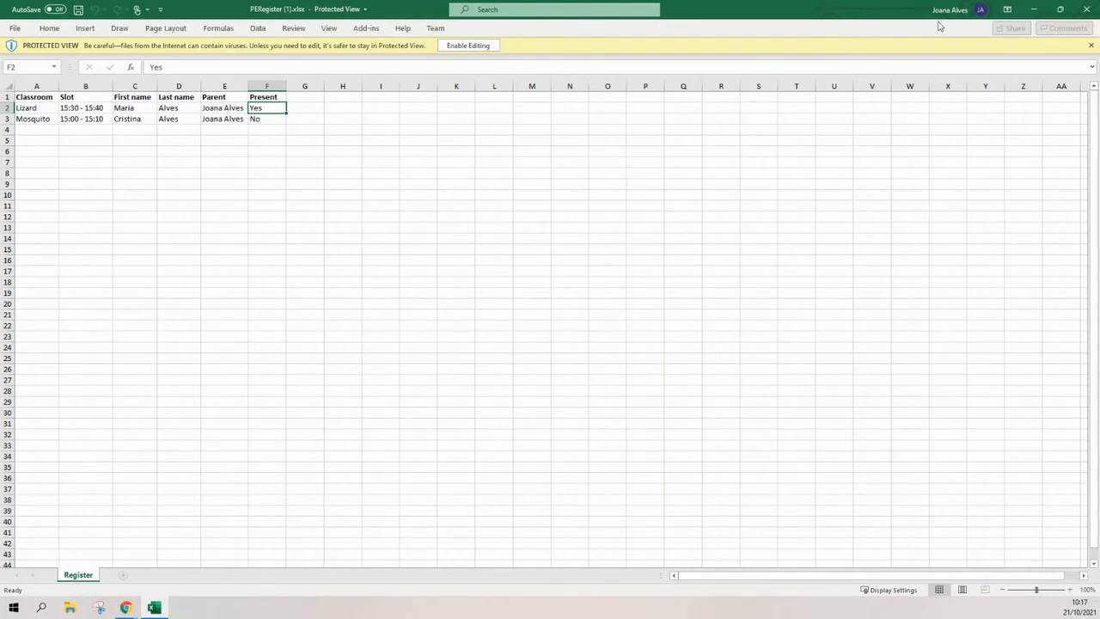
click(1036, 10)
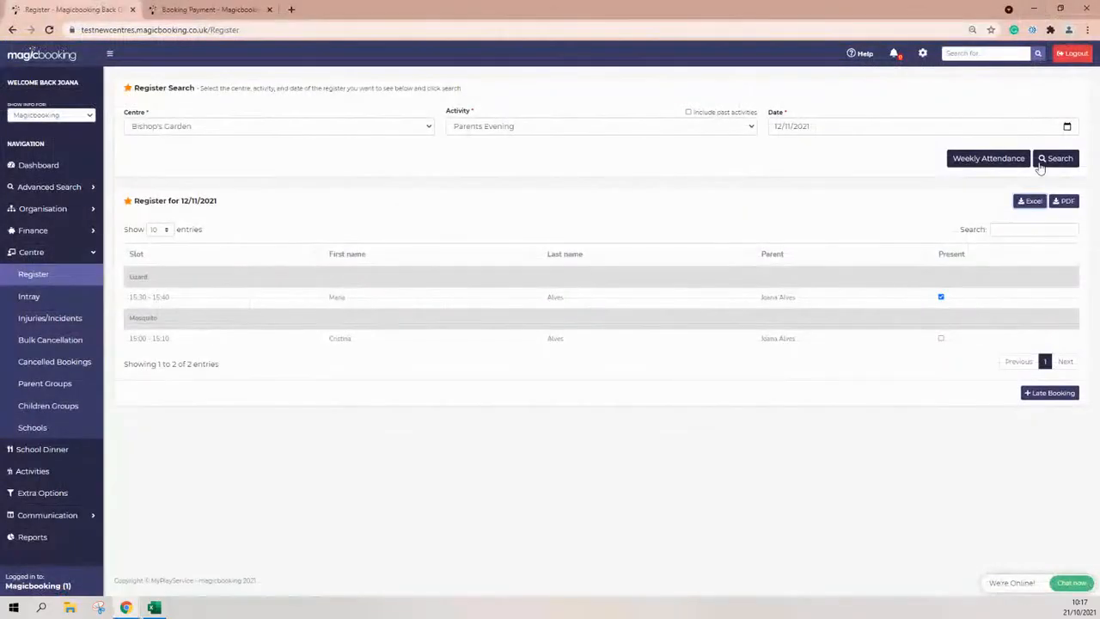
Export PERegister (1).pdf and review its two pages: Lizard Present Yes, Mosquito Present No.
click(1062, 202)
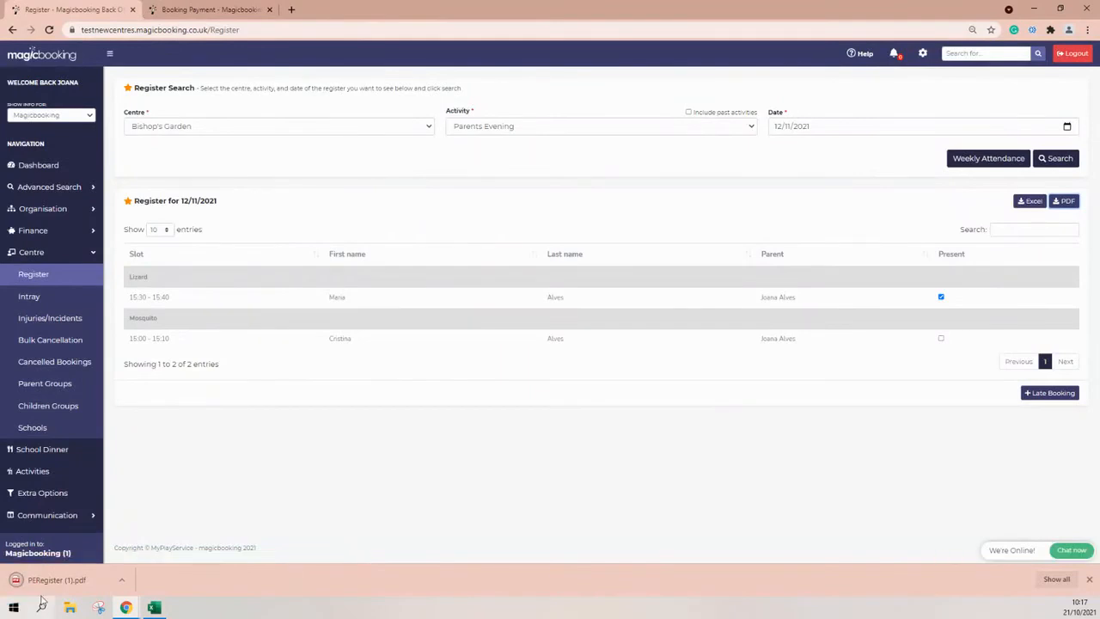
click(51, 585)
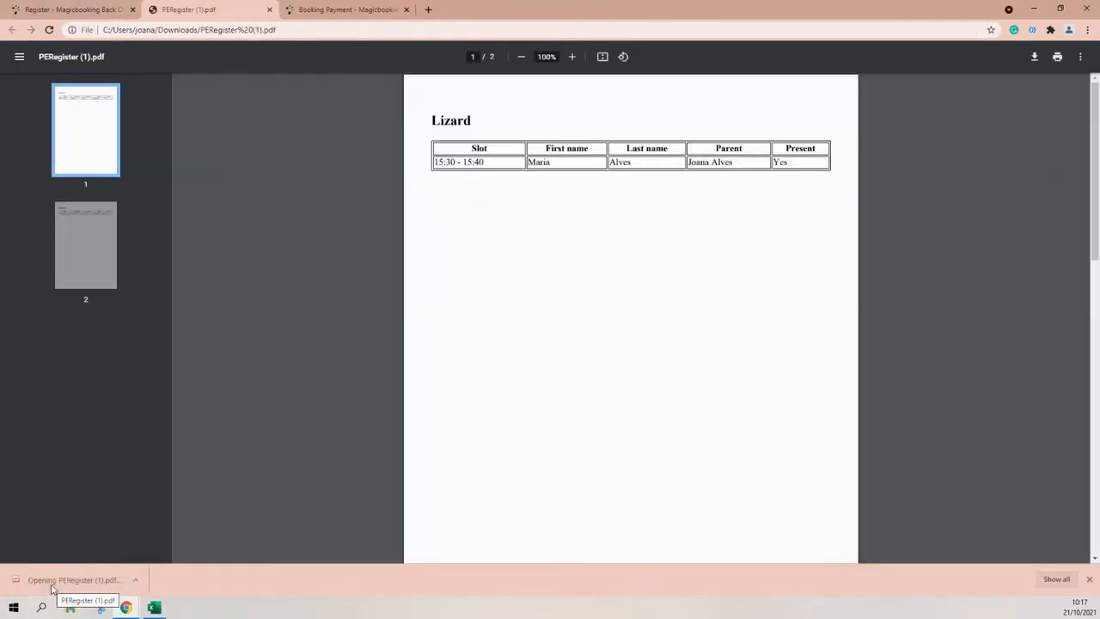
scroll(640, 217, down, 5)
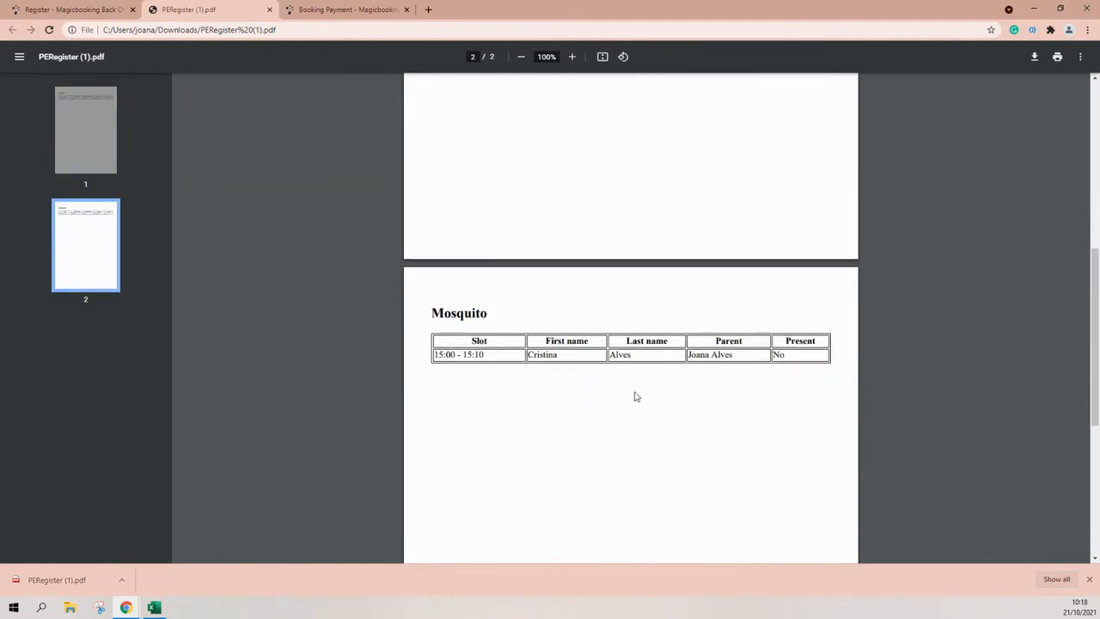
scroll(633, 395, up, 5)
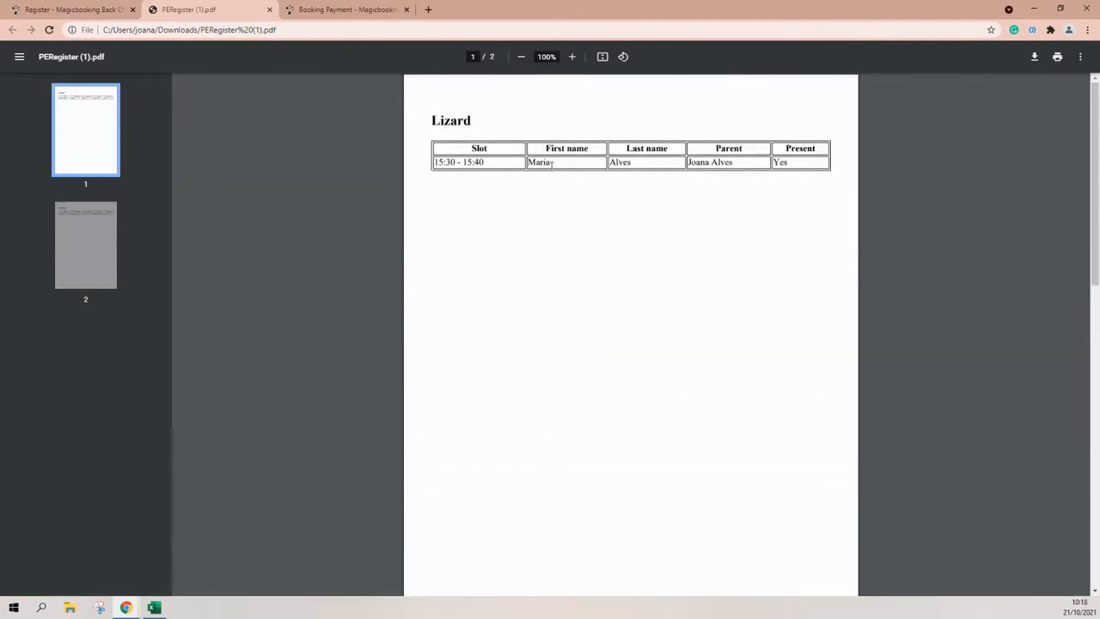
drag(476, 123, 430, 121)
scroll(531, 345, down, 5)
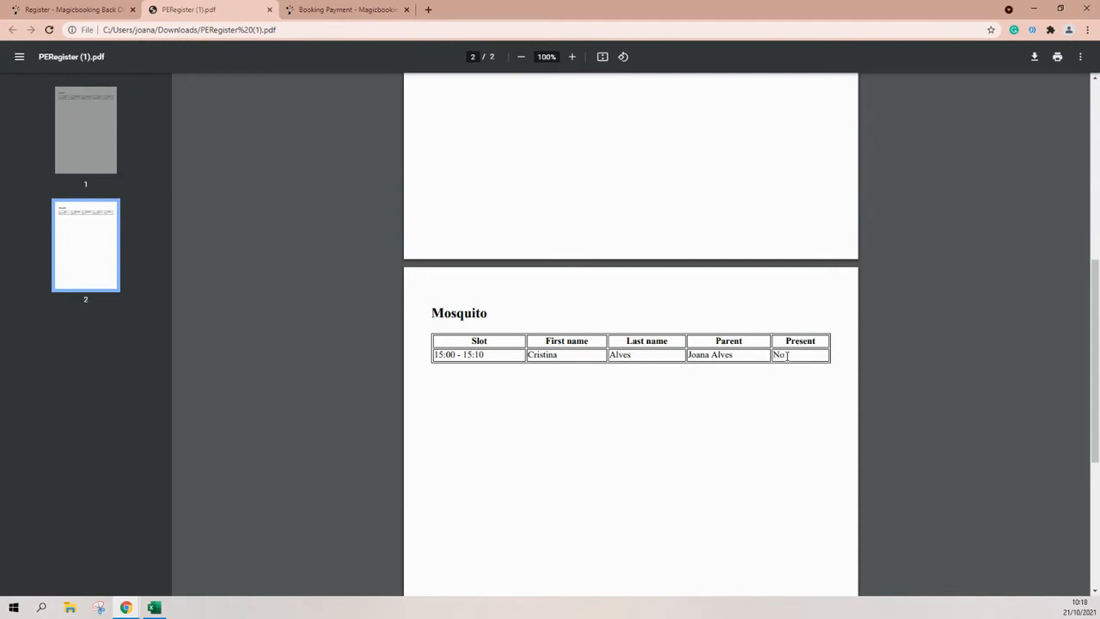
scroll(787, 355, up, 8)
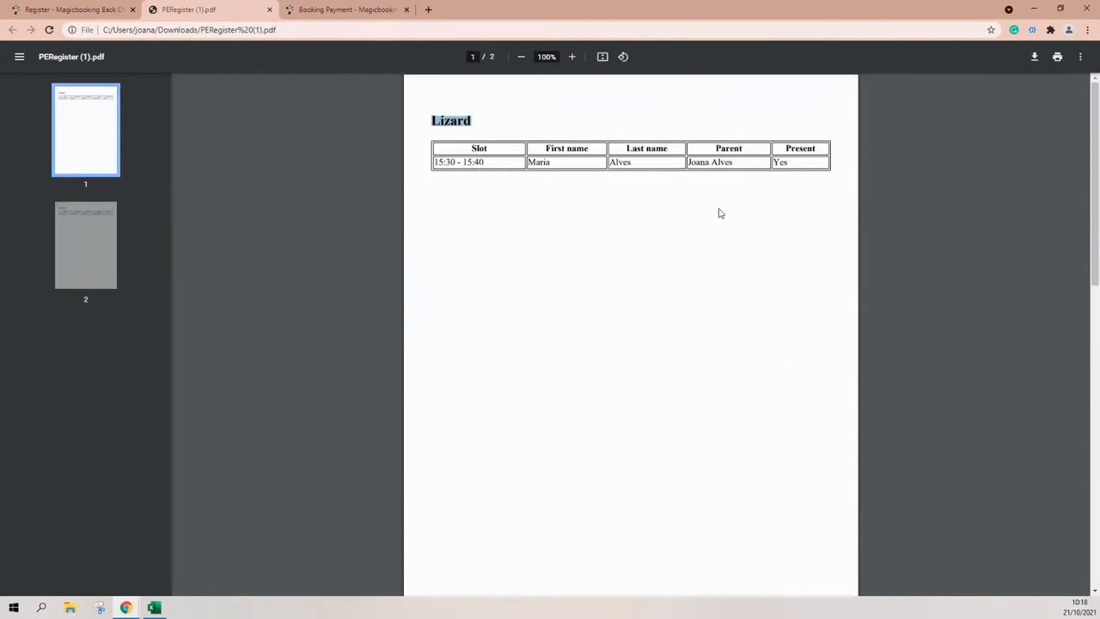
drag(793, 166, 774, 163)
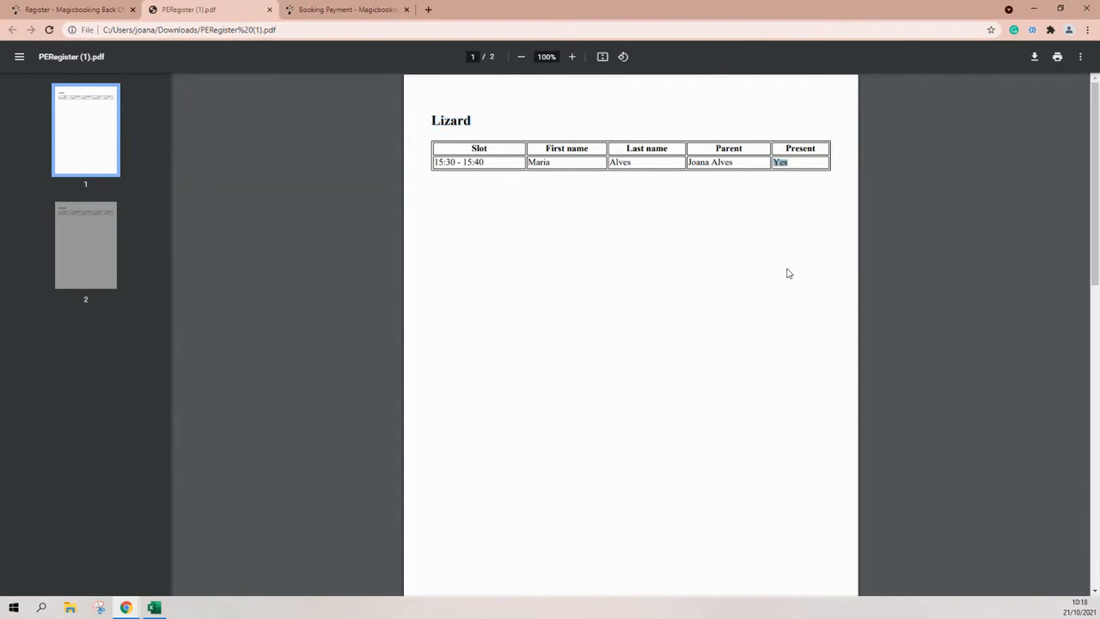
scroll(787, 272, down, 3)
scroll(787, 273, up, 3)
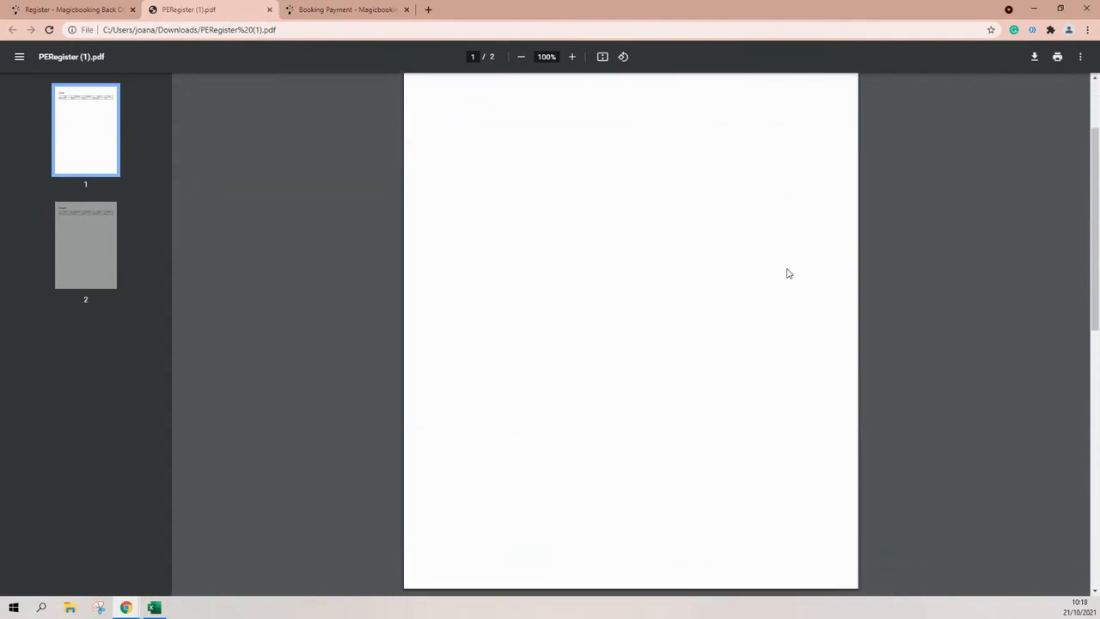
Go back to the 'Register - Magicbooking Back Office' tab showing the 12/11/2021 register.
click(69, 9)
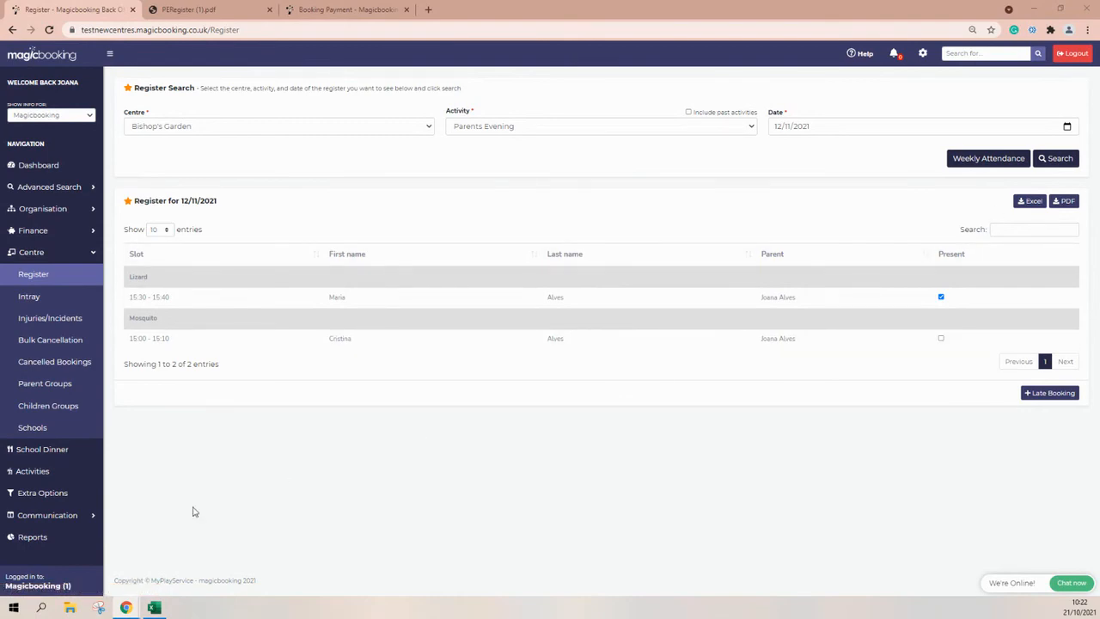
Bring PERegister (1).xlsx back up and highlight its Lizard and Mosquito booking rows.
click(154, 607)
mouse_move(38, 113)
mouse_down()
mouse_move(34, 123)
mouse_move(252, 132)
mouse_up()
click(124, 183)
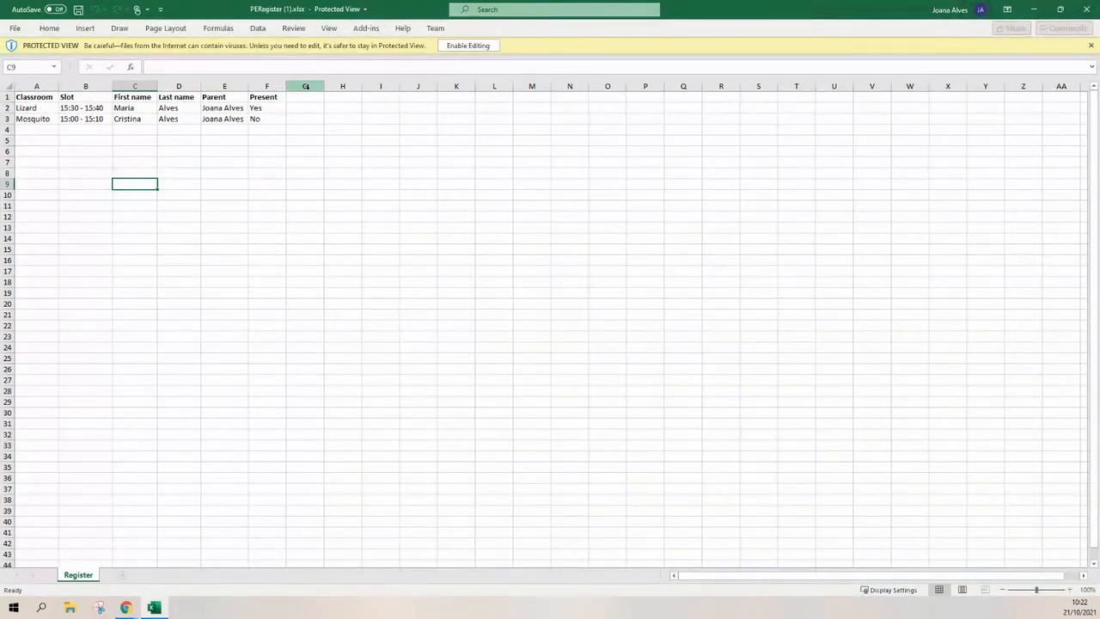
Minimise Excel to return to the 12/11/2021 Parents Evening register.
click(1034, 9)
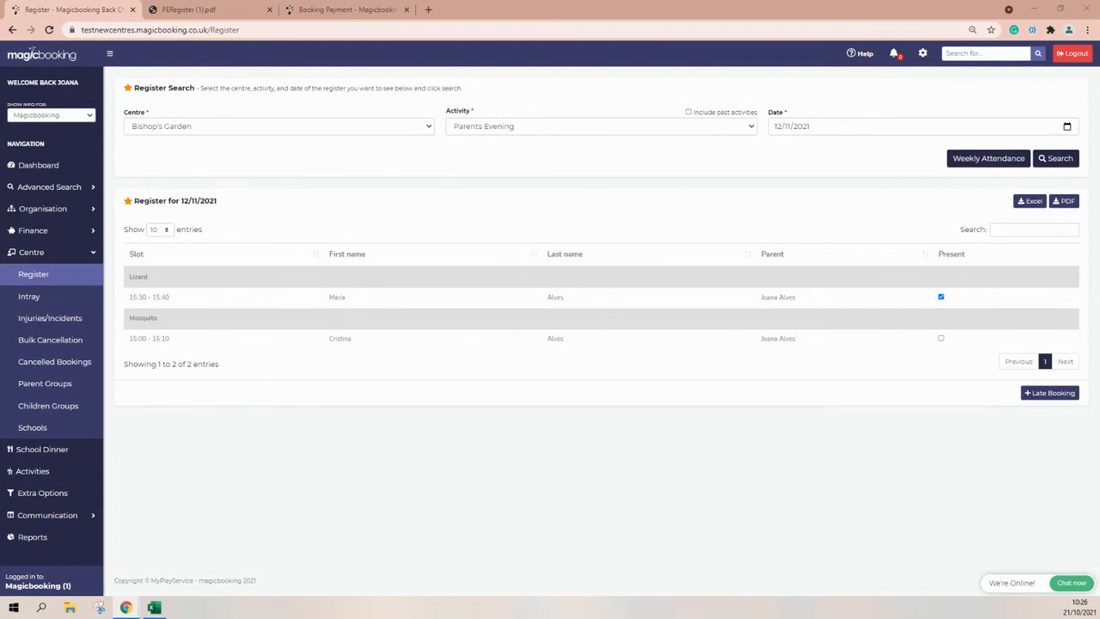
On the parent site, open My Bookings and view the 12/11/2021 Parents Evening booking's details.
click(331, 9)
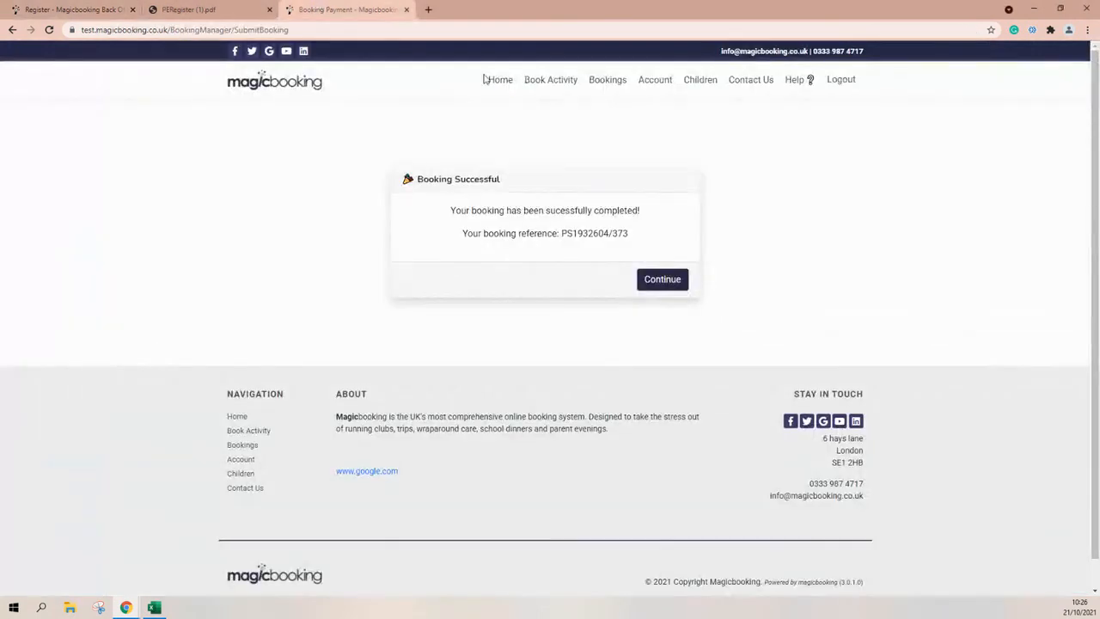
click(617, 84)
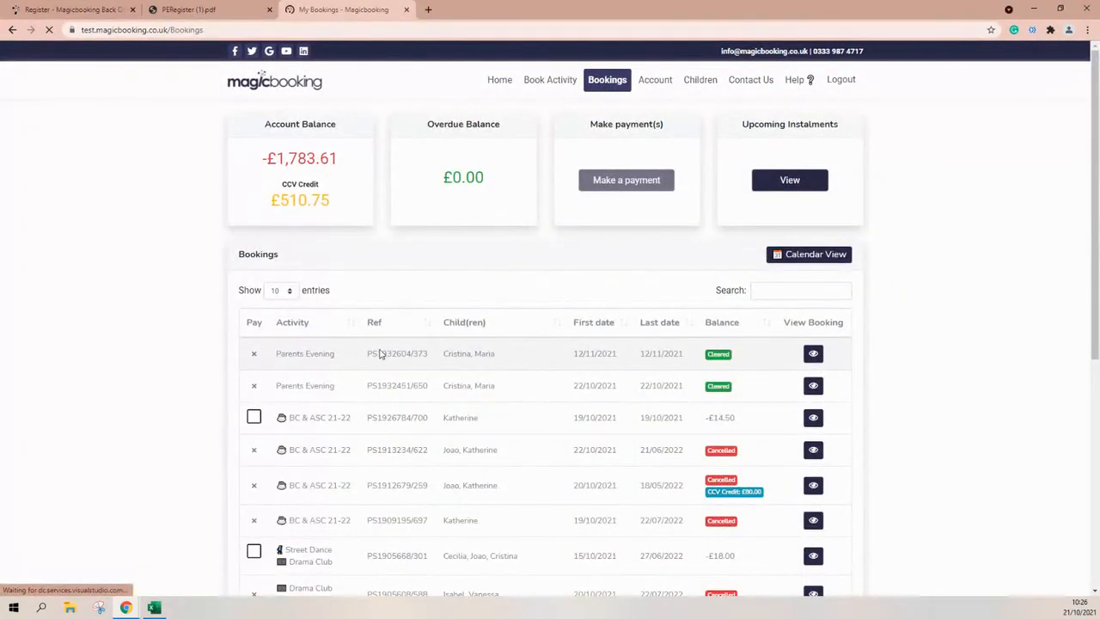
triple_click(383, 353)
drag(575, 353, 612, 354)
click(813, 355)
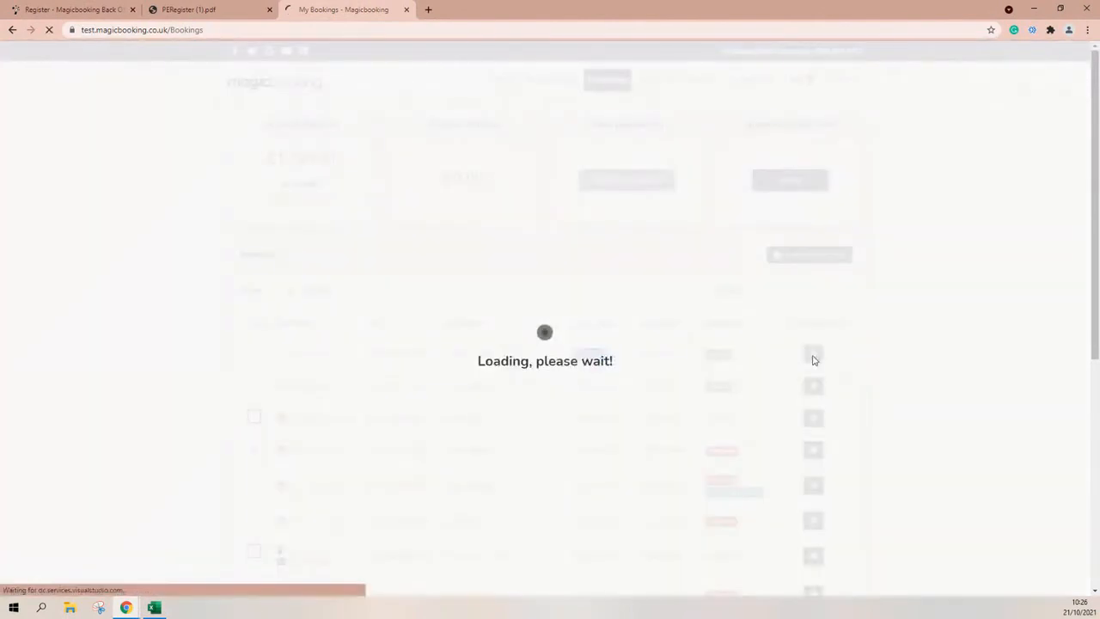